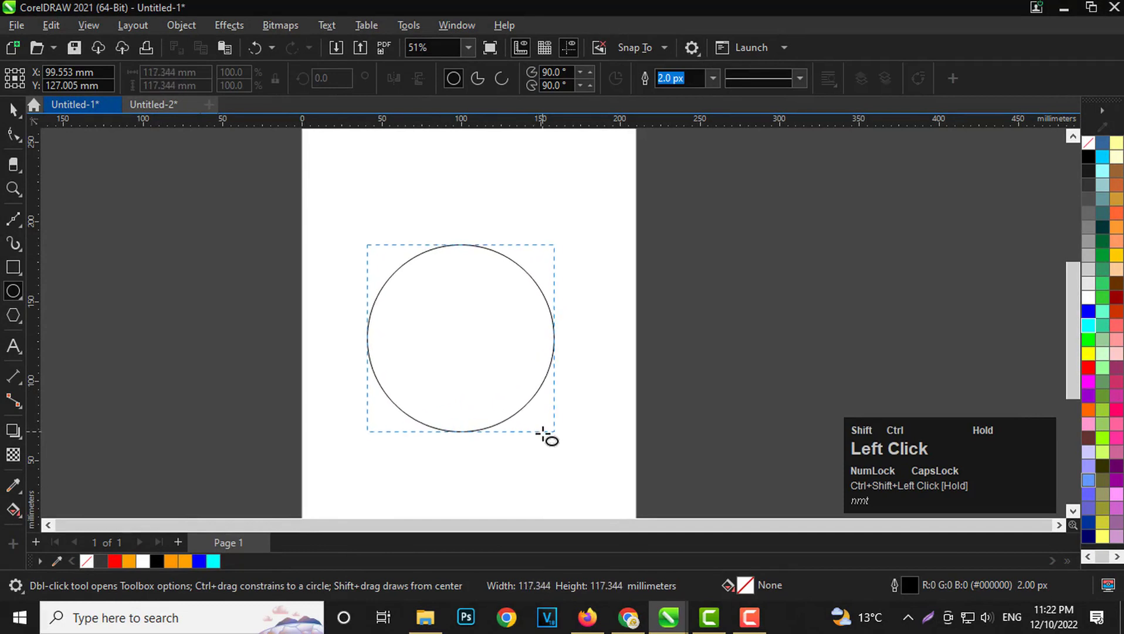
Add a black drop shadow centred on the circle, feathered on both sides of its outline.
click(11, 110)
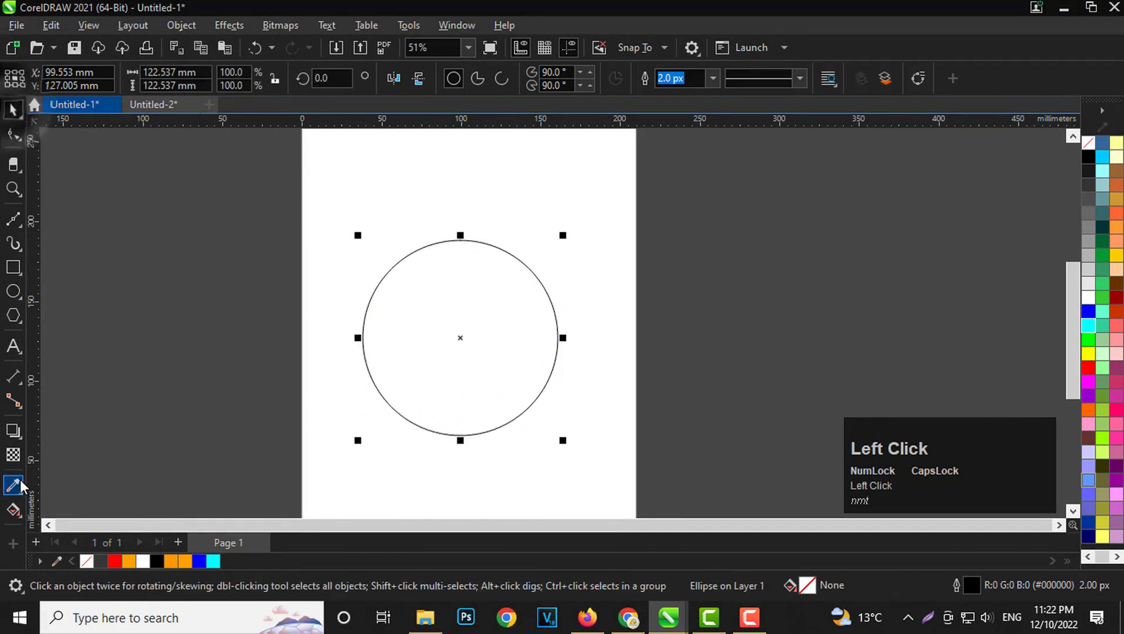
click(13, 429)
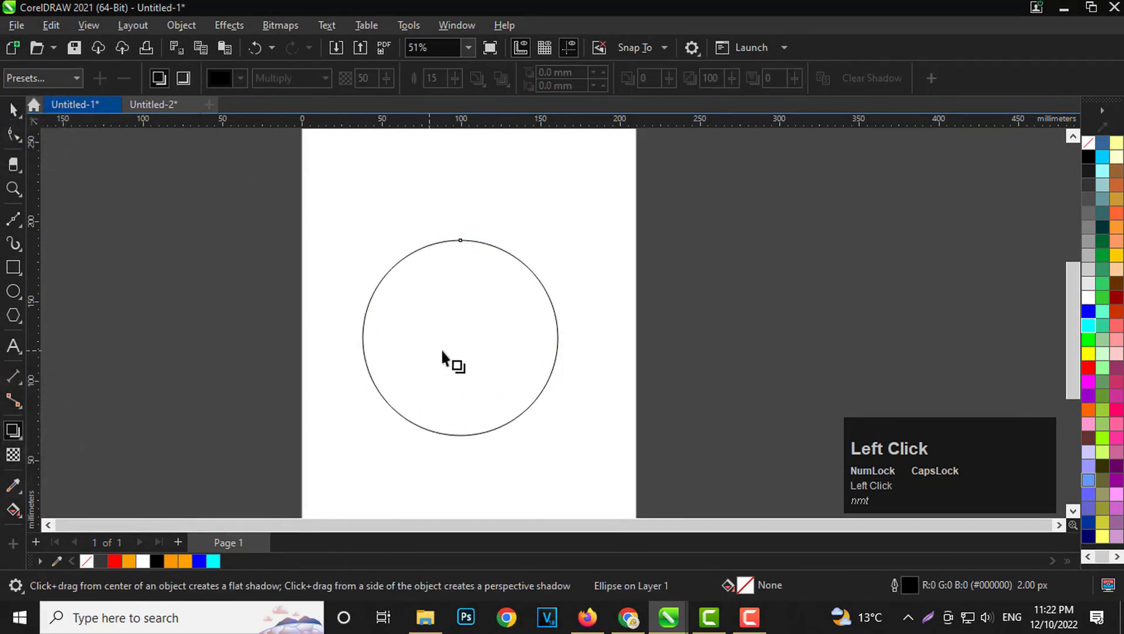
drag(443, 352, 461, 338)
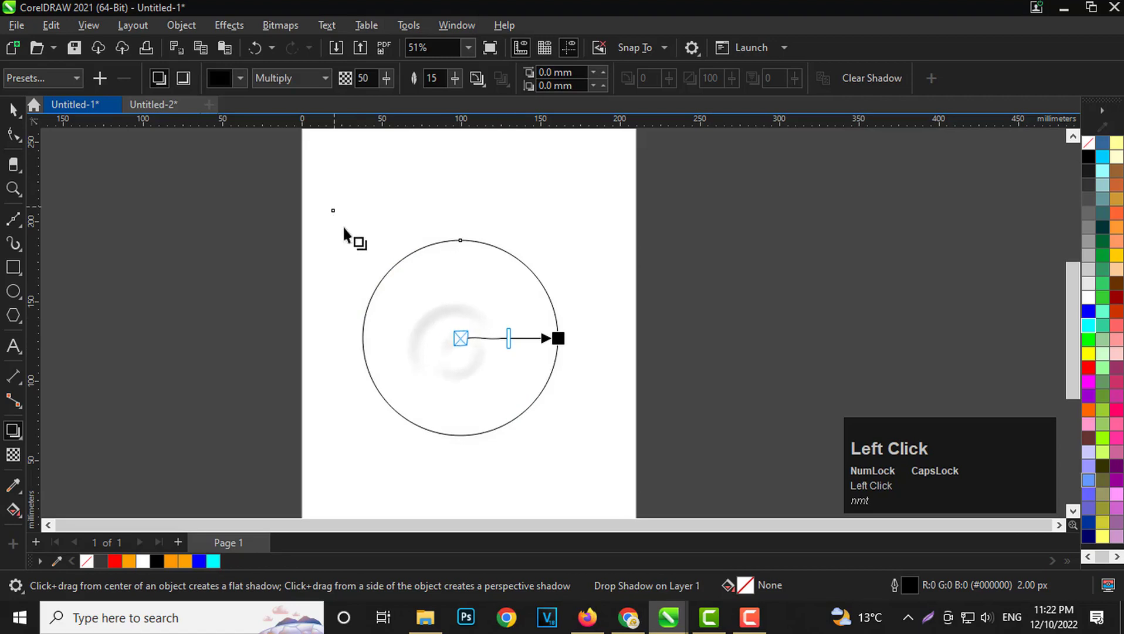
click(478, 78)
click(511, 154)
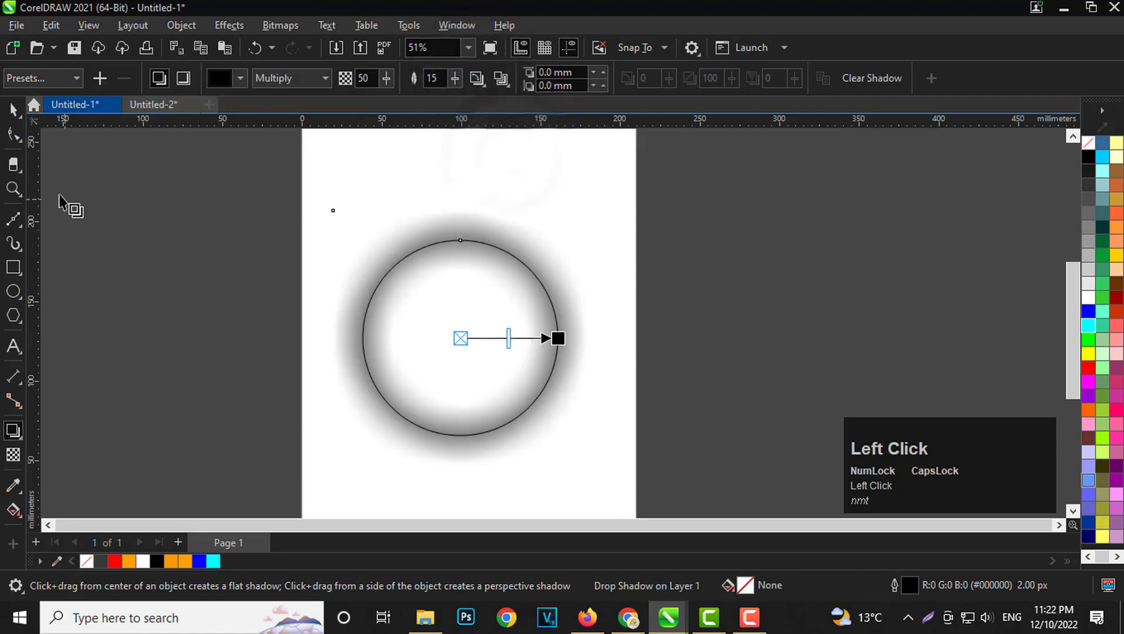
Break the drop shadow apart from the circle so they are separate objects.
key(ctrl+space)
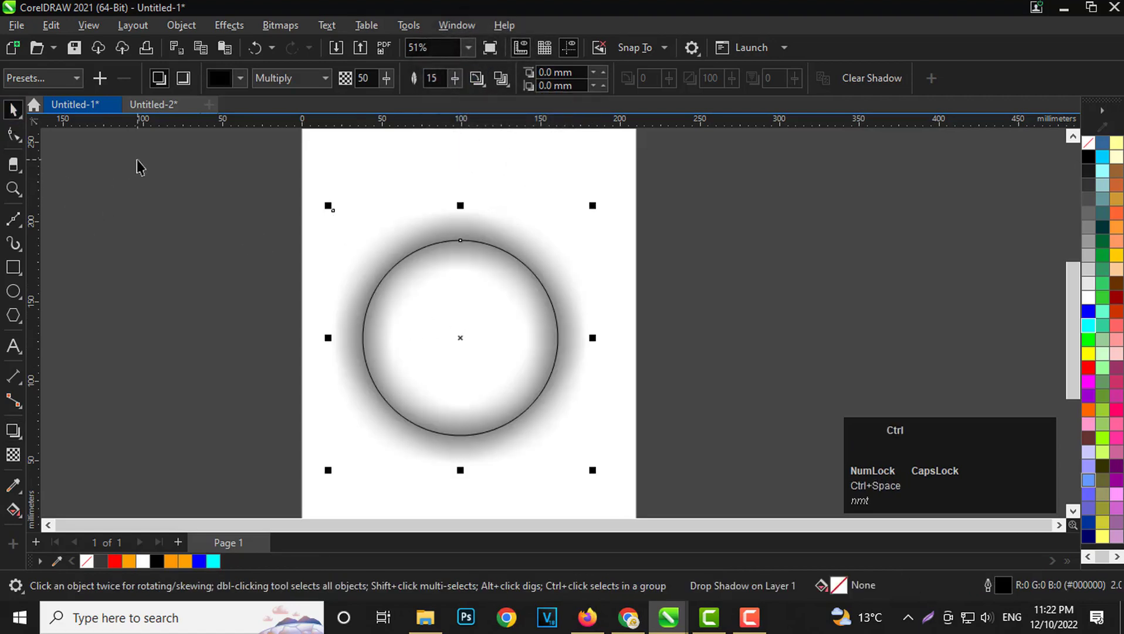
key(ctrl+k)
click(673, 354)
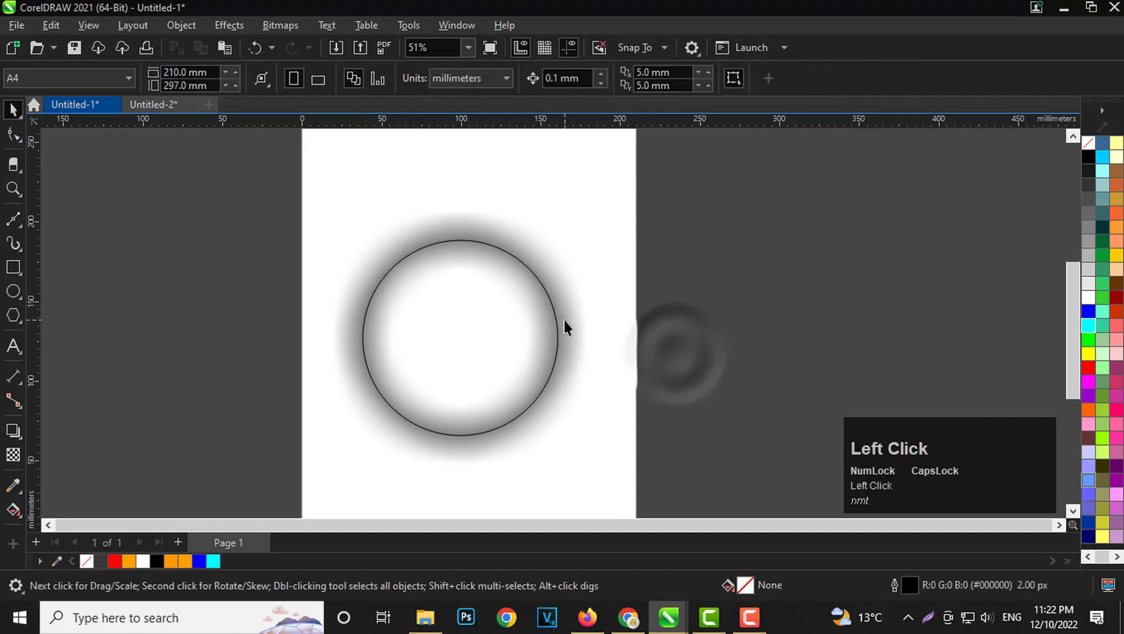
drag(564, 320, 593, 322)
key(ctrl+x)
key(ctrl+z)
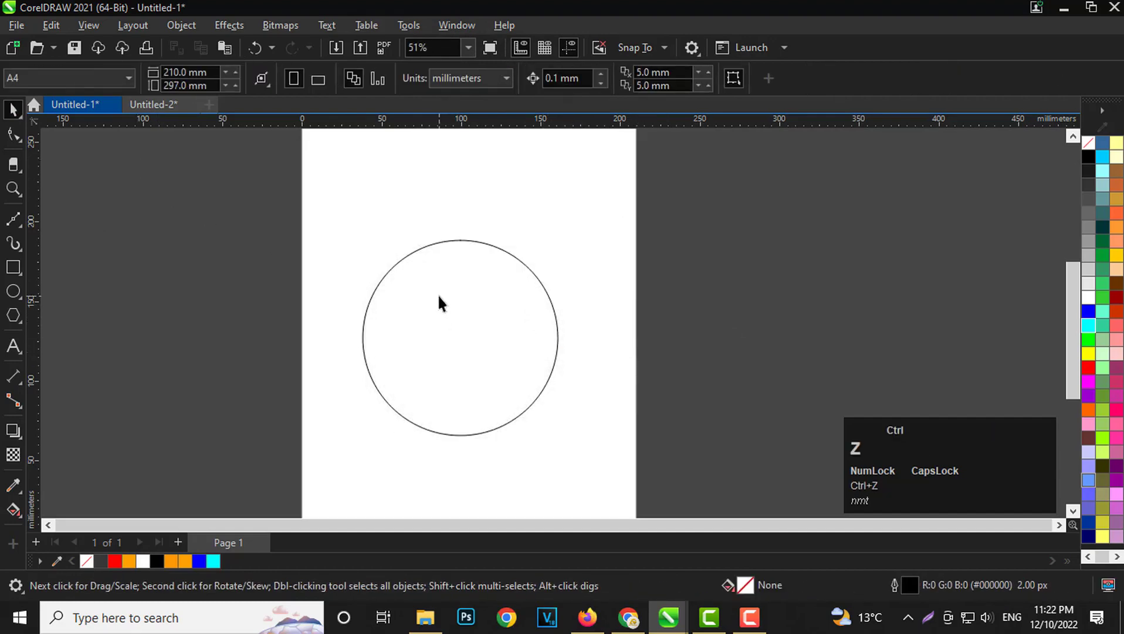
PowerClip the detached shadow inside the circle.
scroll(463, 276, up, 2)
scroll(476, 147, up, 2)
right_click(497, 198)
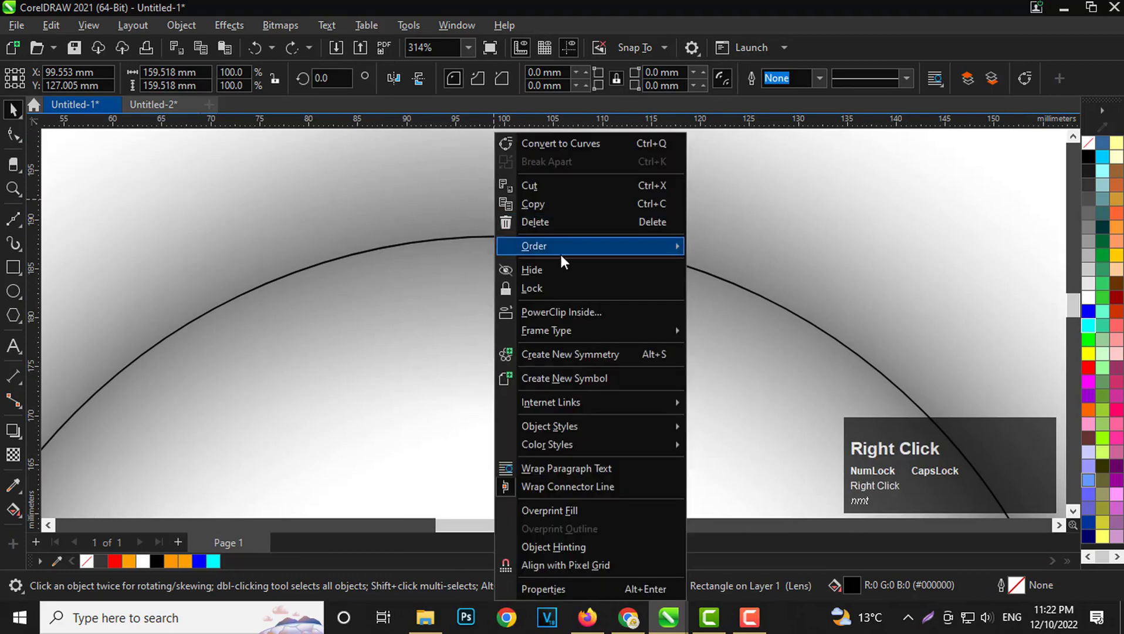
click(555, 312)
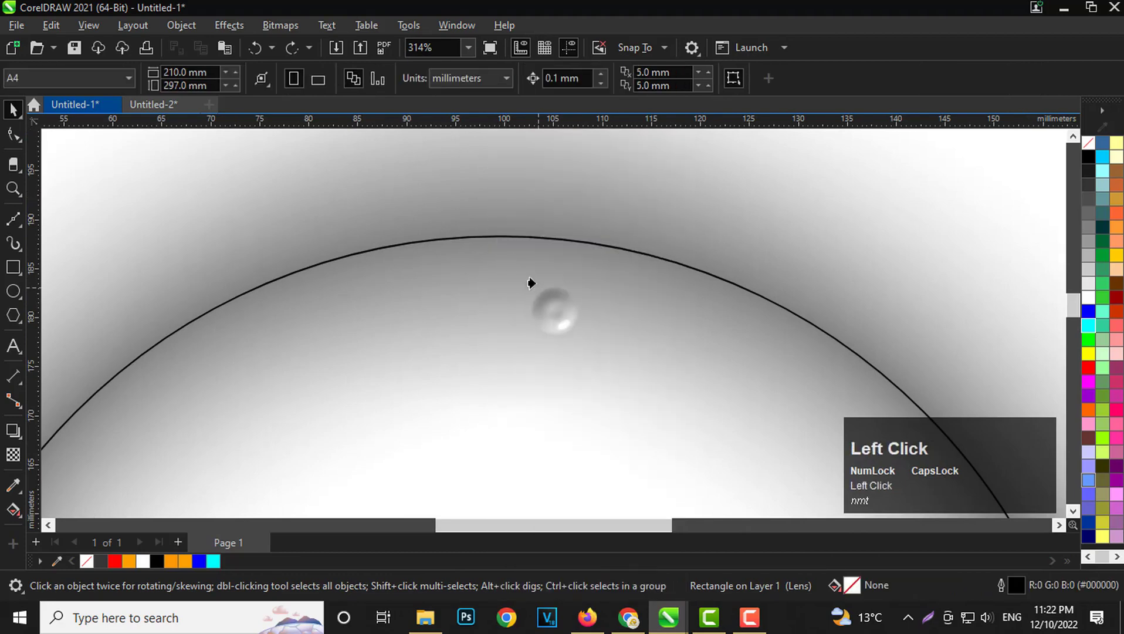
click(510, 237)
scroll(482, 217, down, 5)
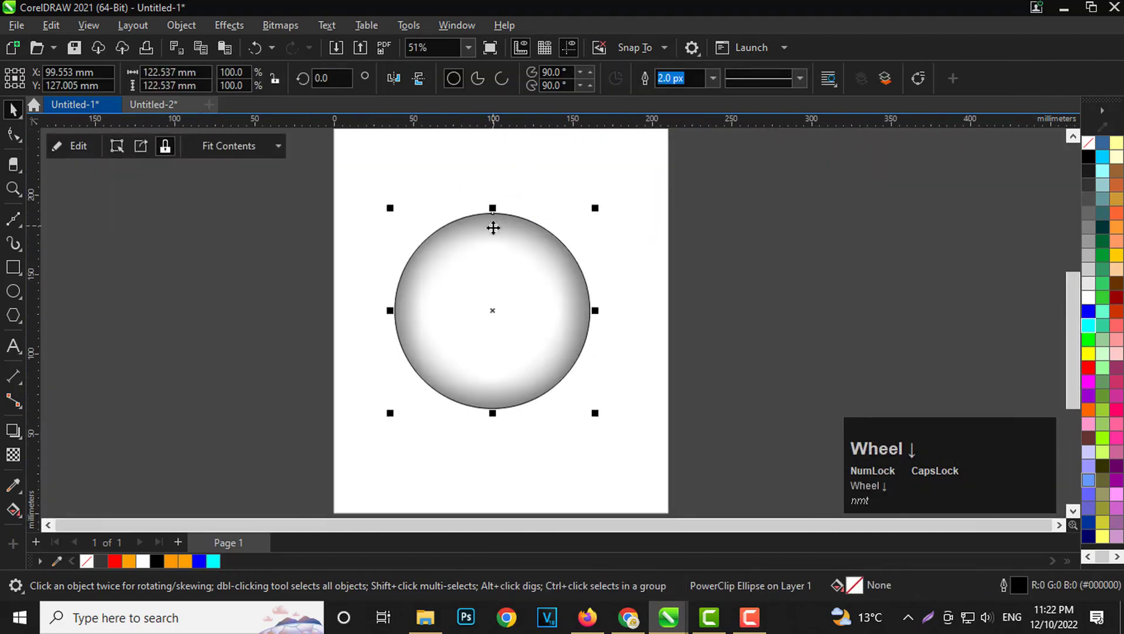
Apply an elliptical fountain fill to the PowerClip circle, white at the centre and black at the edge.
scroll(492, 228, up, 1)
click(639, 282)
click(569, 298)
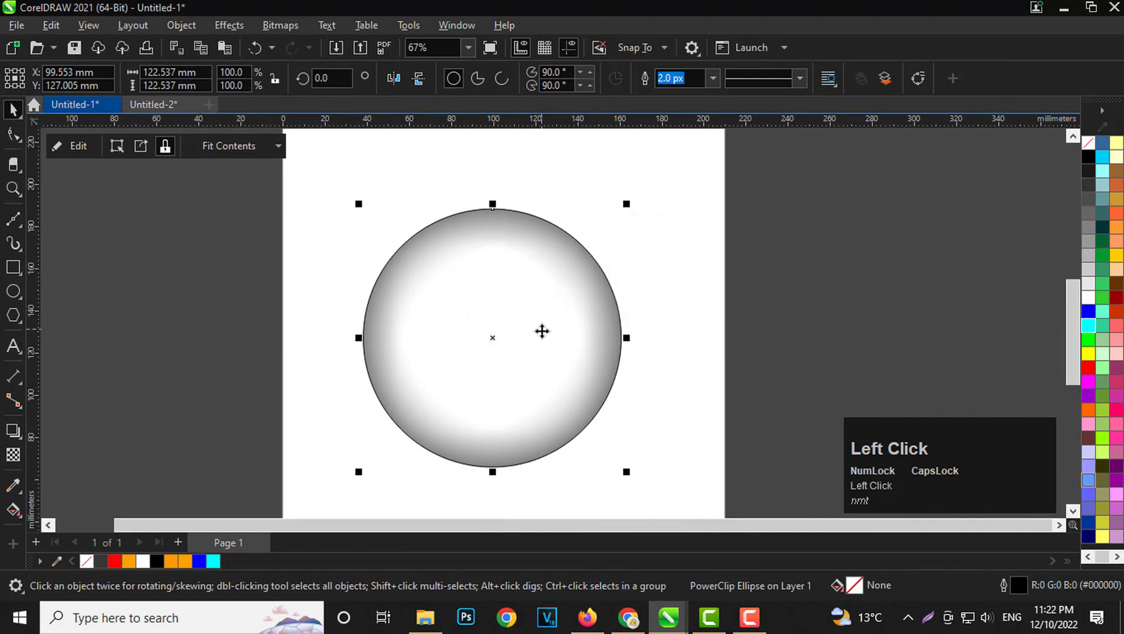
click(13, 509)
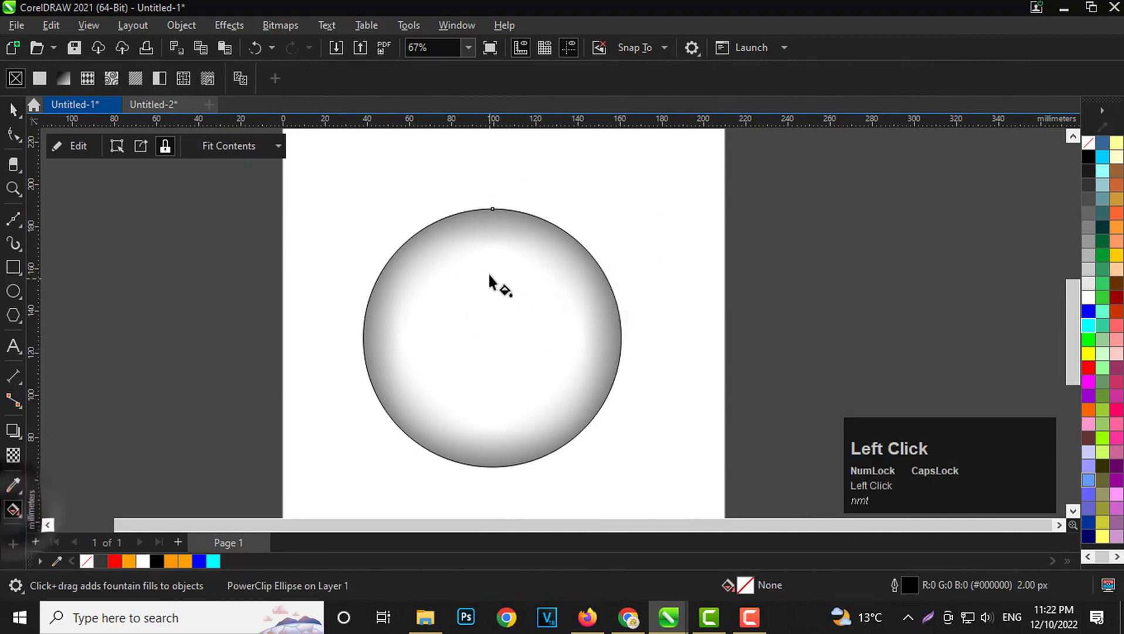
drag(490, 224, 493, 392)
key(ctrl+z)
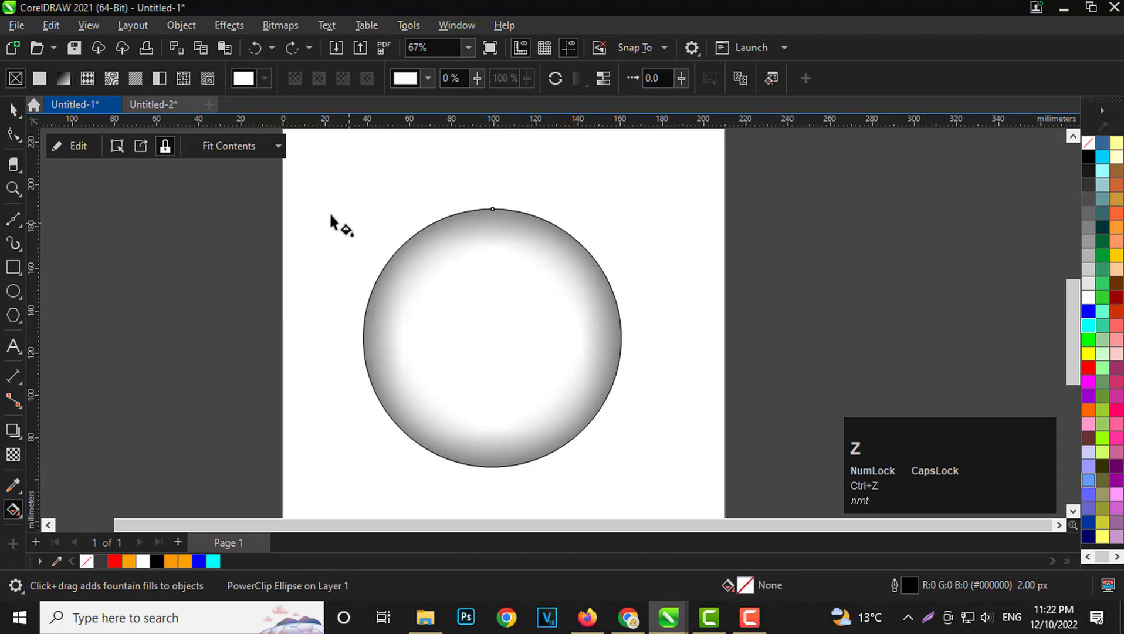
click(62, 76)
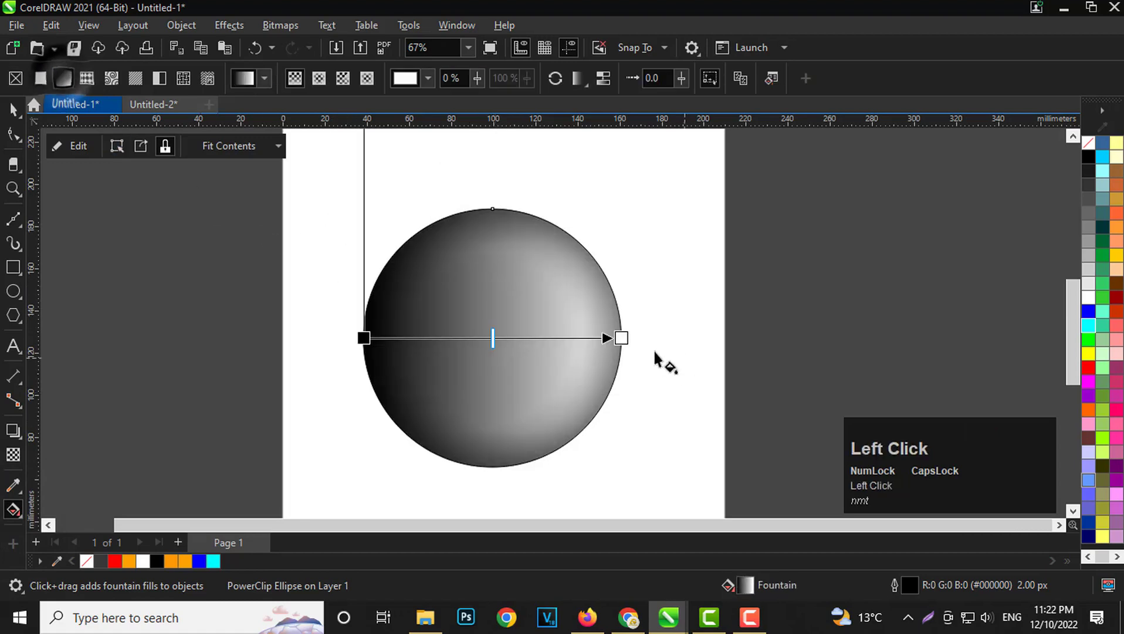
click(319, 78)
scroll(470, 331, up, 1)
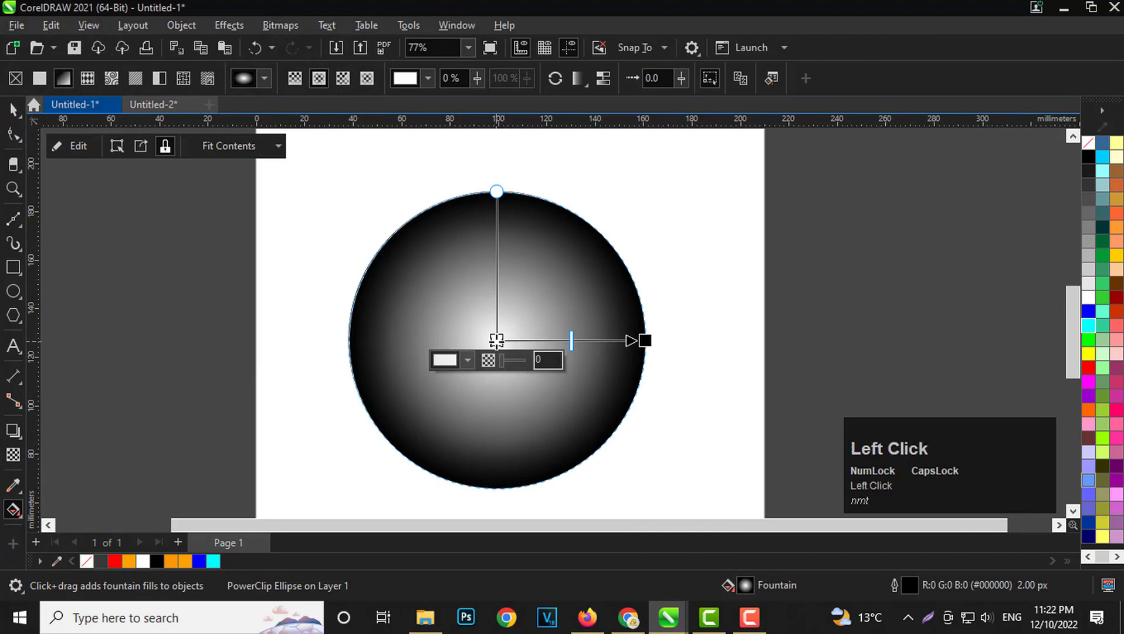
Change the fountain fill's outer colour to 50% Black (#808080) and deselect the circle.
click(644, 339)
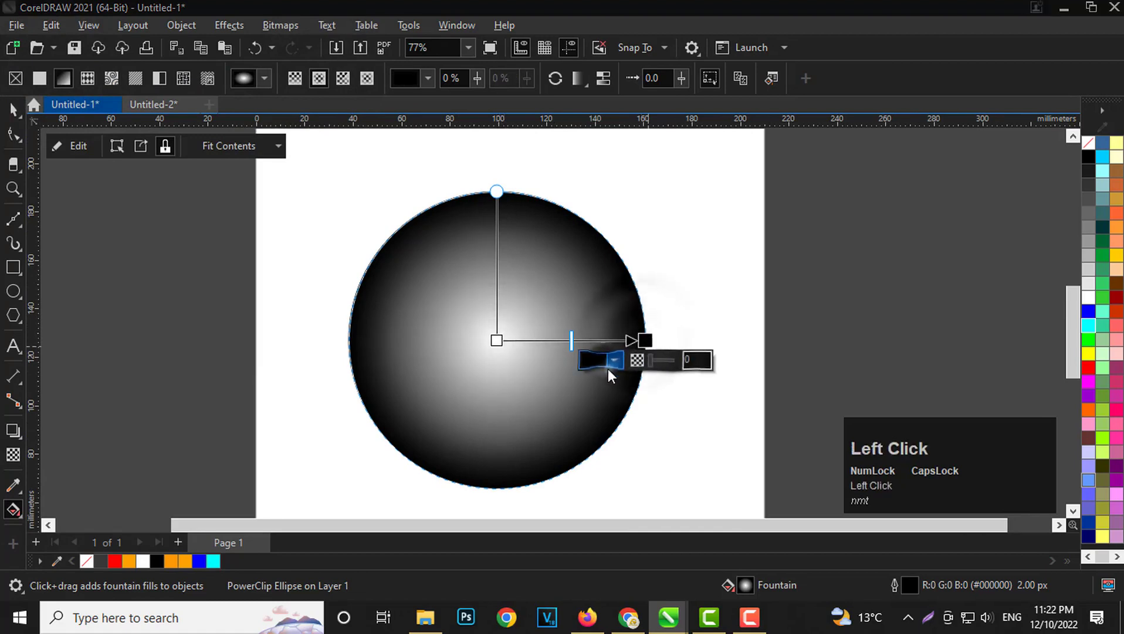
click(613, 360)
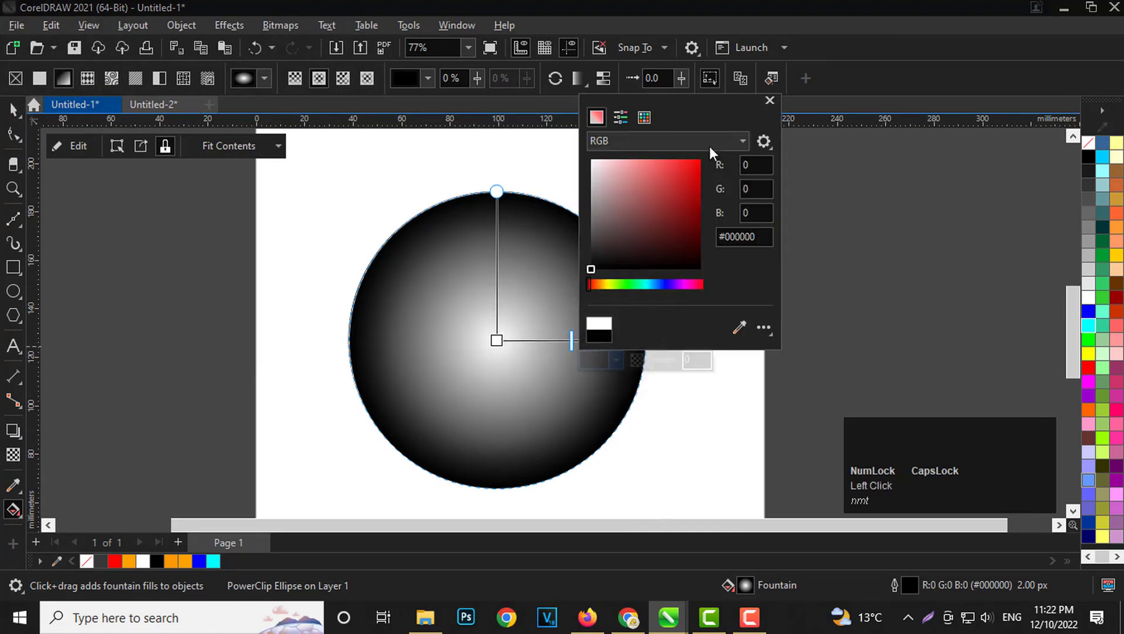
click(739, 327)
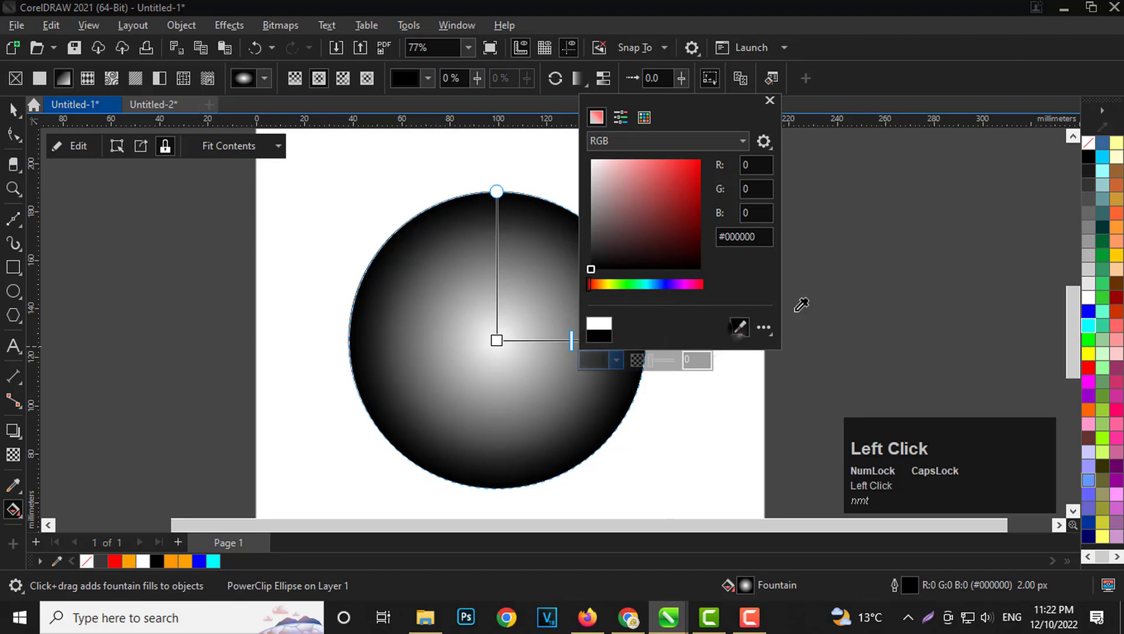
click(1089, 228)
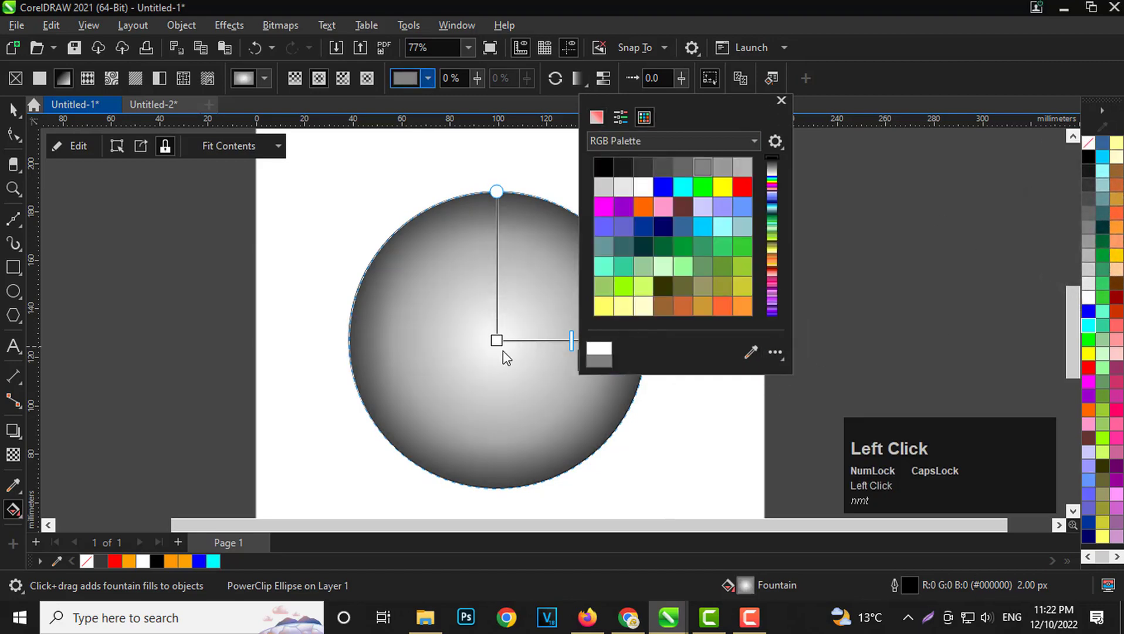
click(706, 432)
scroll(509, 263, up, 1)
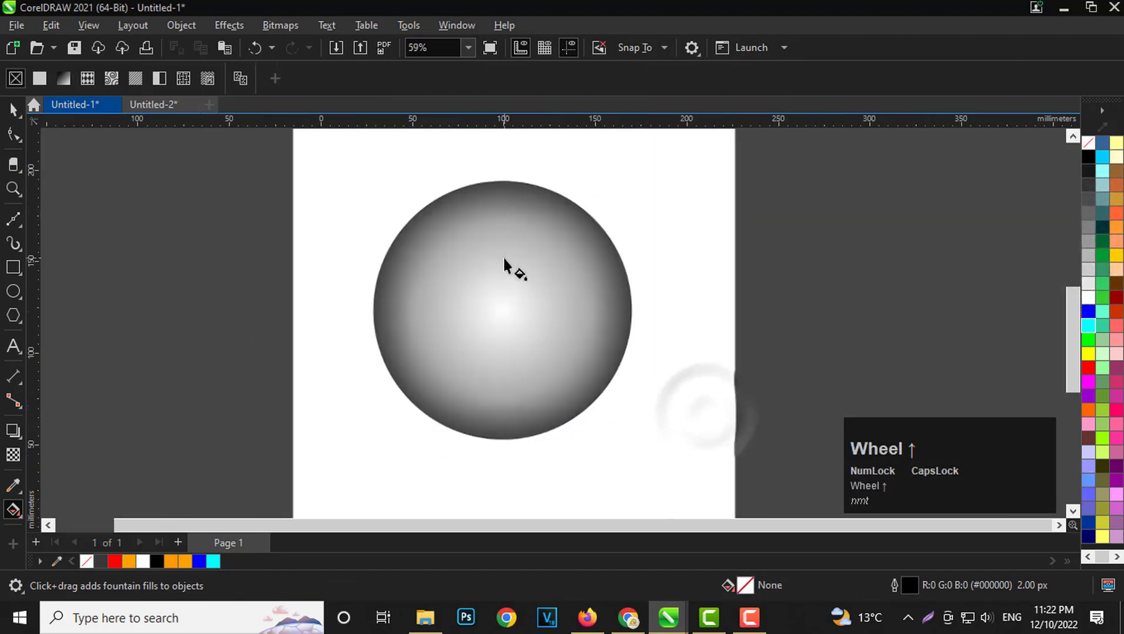
click(12, 109)
scroll(516, 318, up, 1)
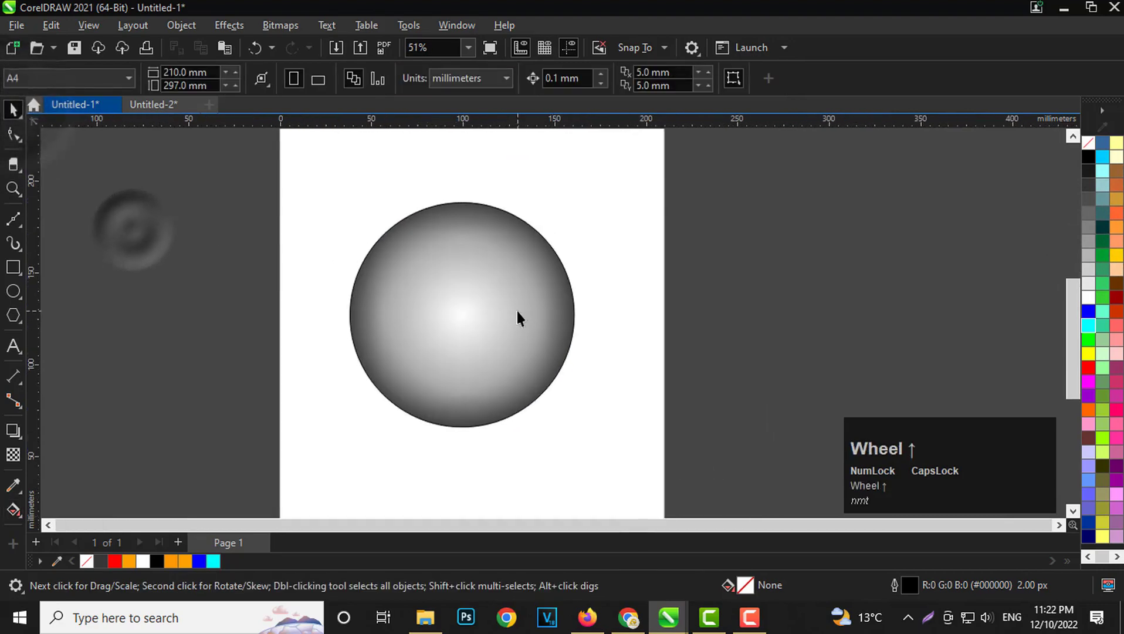
click(155, 327)
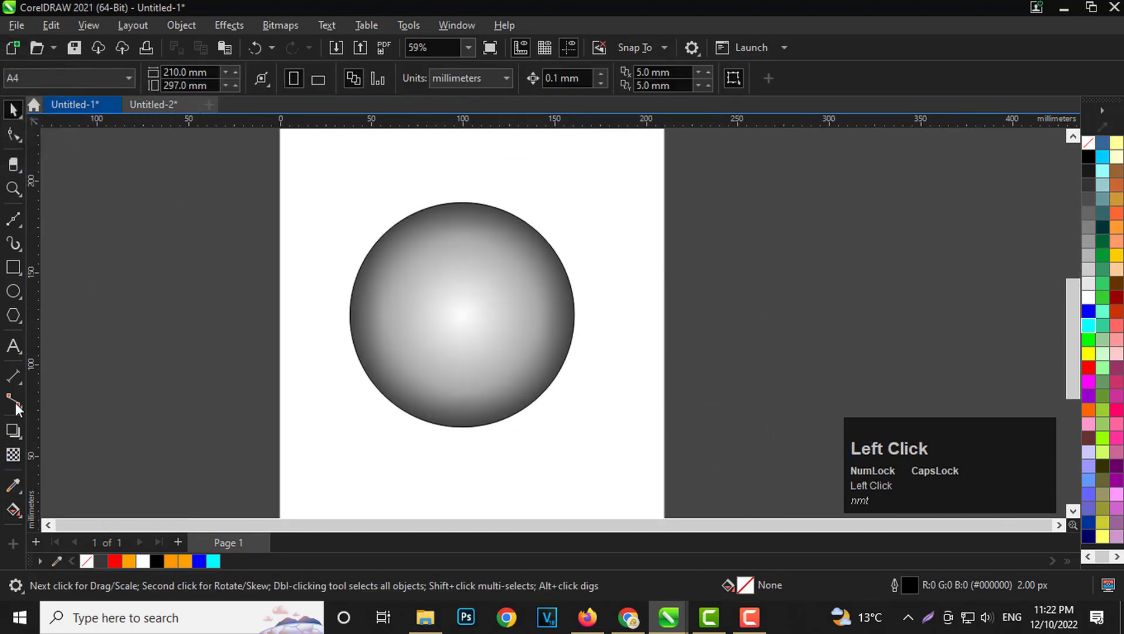
Draw a square about 115.6 mm wide beside the shaded circle, overlapping its edge.
click(13, 291)
click(14, 272)
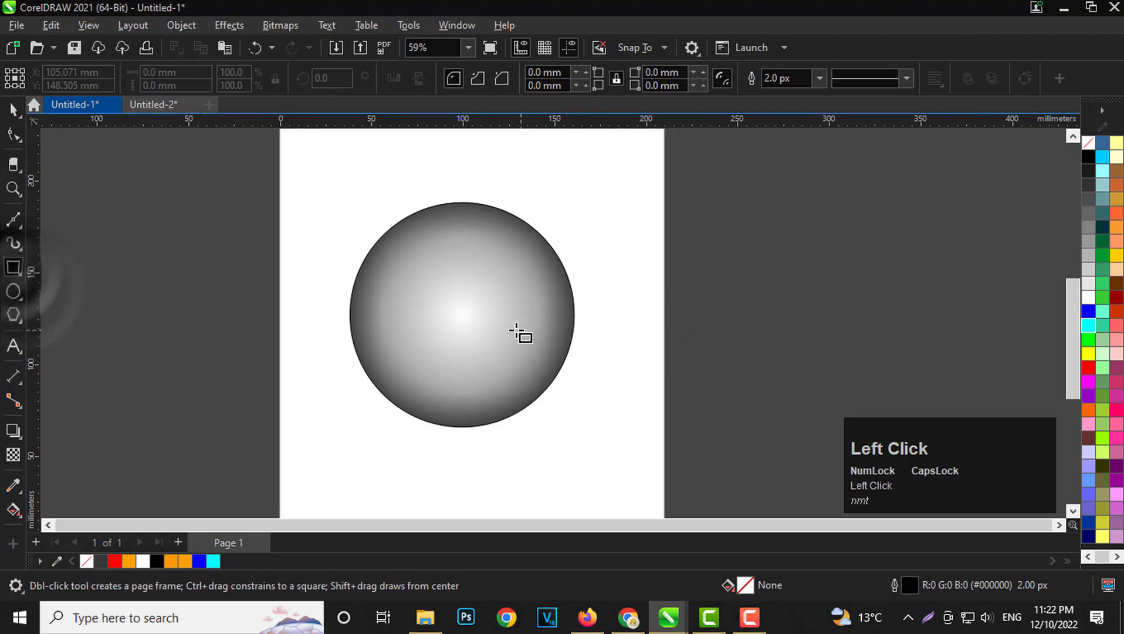
key(ctrl)
mouse_move(682, 326)
mouse_down()
mouse_move(715, 318)
mouse_move(776, 381)
mouse_up()
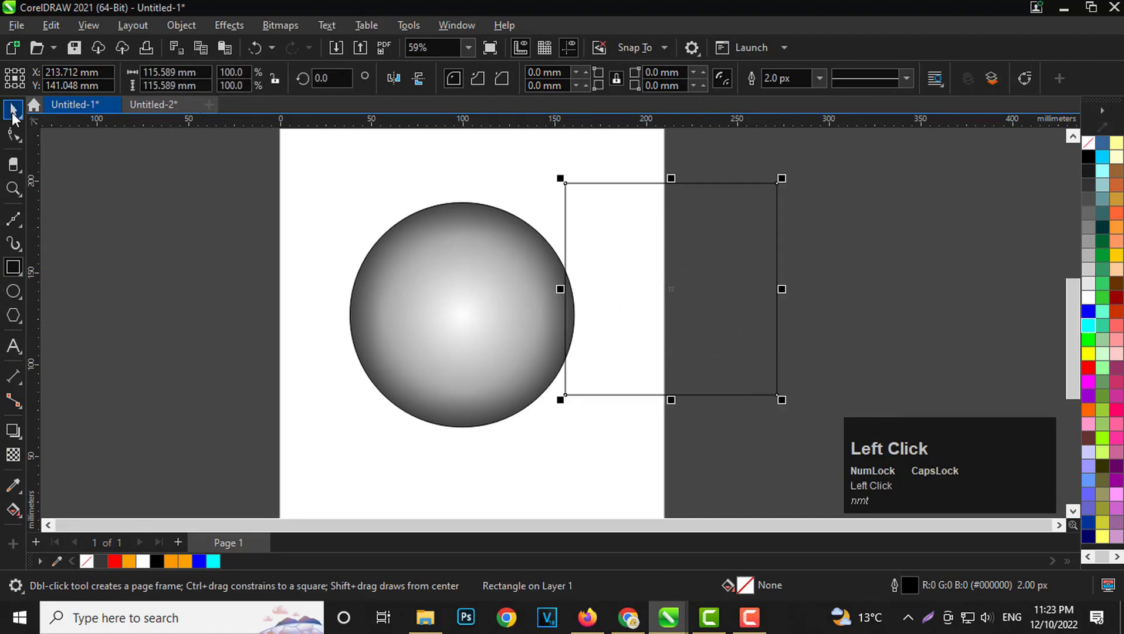
Round all four corners of the square to a radius of about 17 mm.
click(13, 109)
click(13, 134)
scroll(522, 199, up, 4)
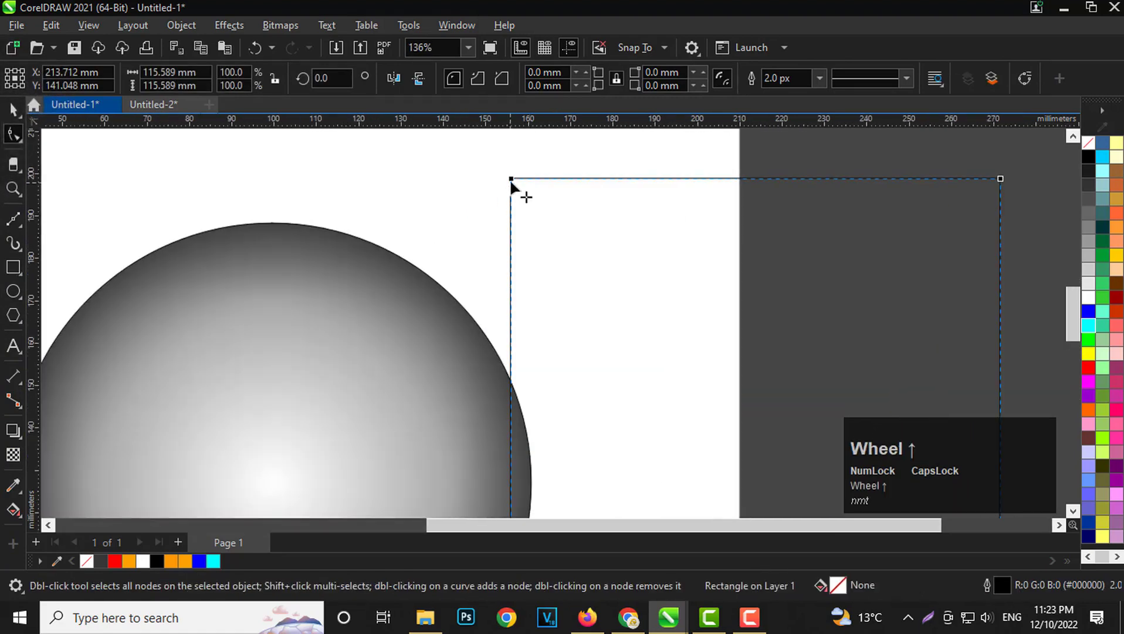
drag(513, 179, 529, 206)
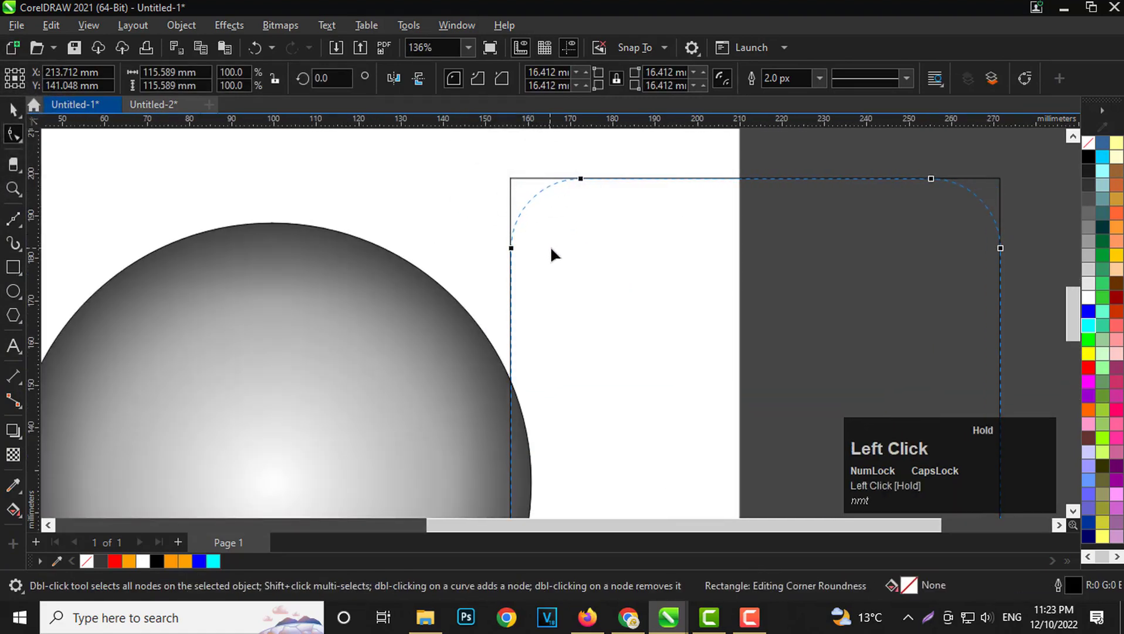
click(15, 111)
scroll(421, 261, down, 4)
scroll(557, 289, up, 2)
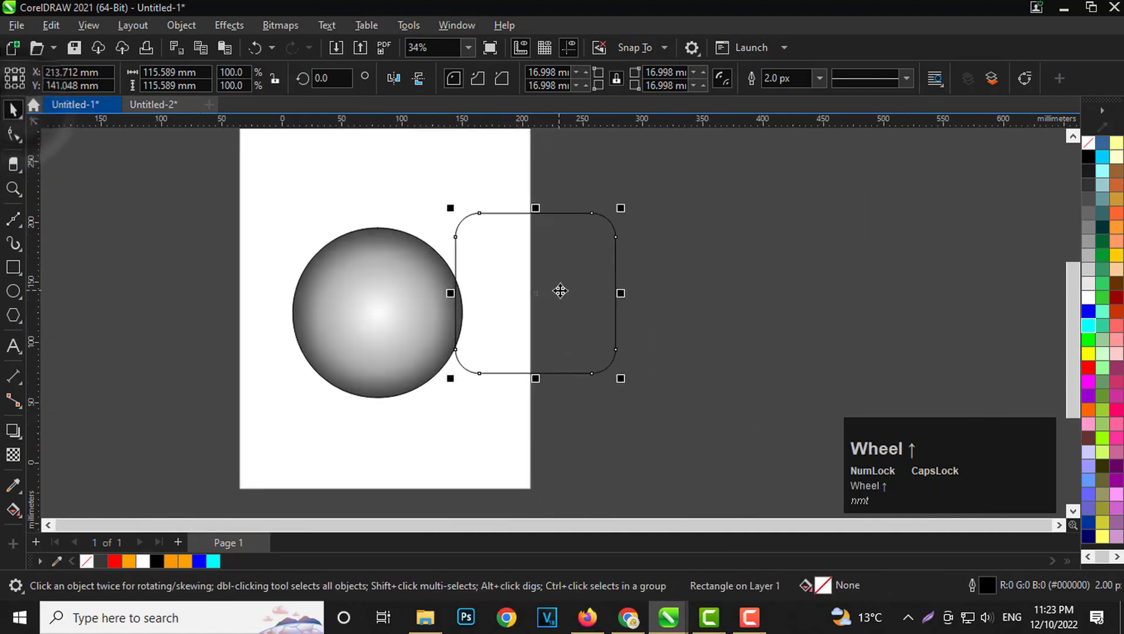
Create a concentric duplicate of the rounded square, scaled down to about 82.7 mm.
ctrl+shift+click(630, 391)
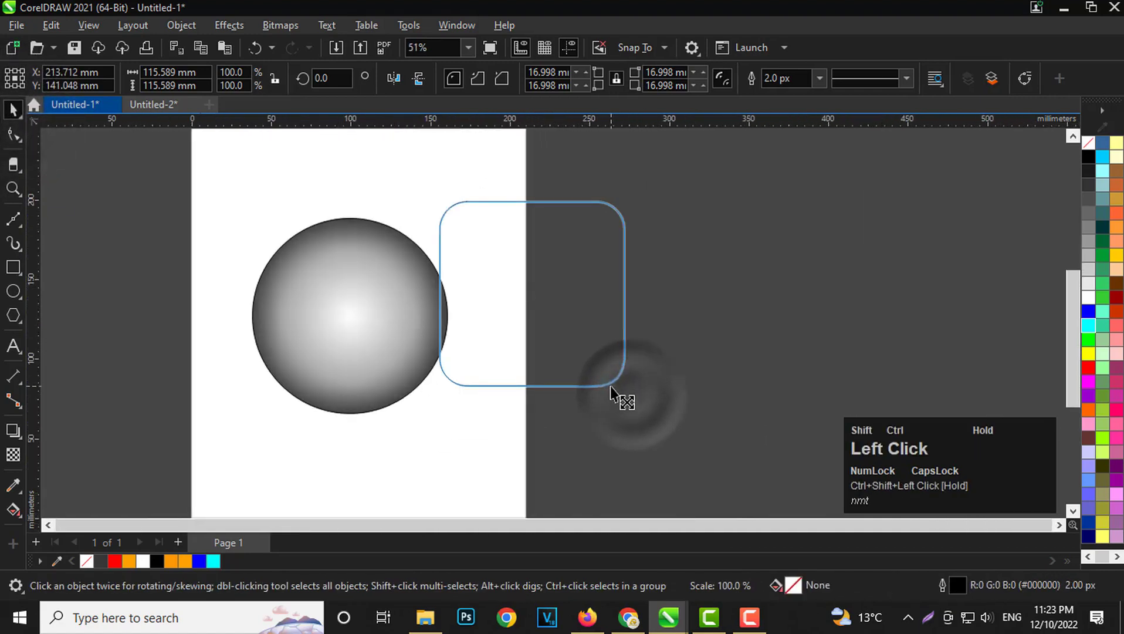
drag(632, 396, 605, 389)
right_click(605, 389)
scroll(605, 299, up, 1)
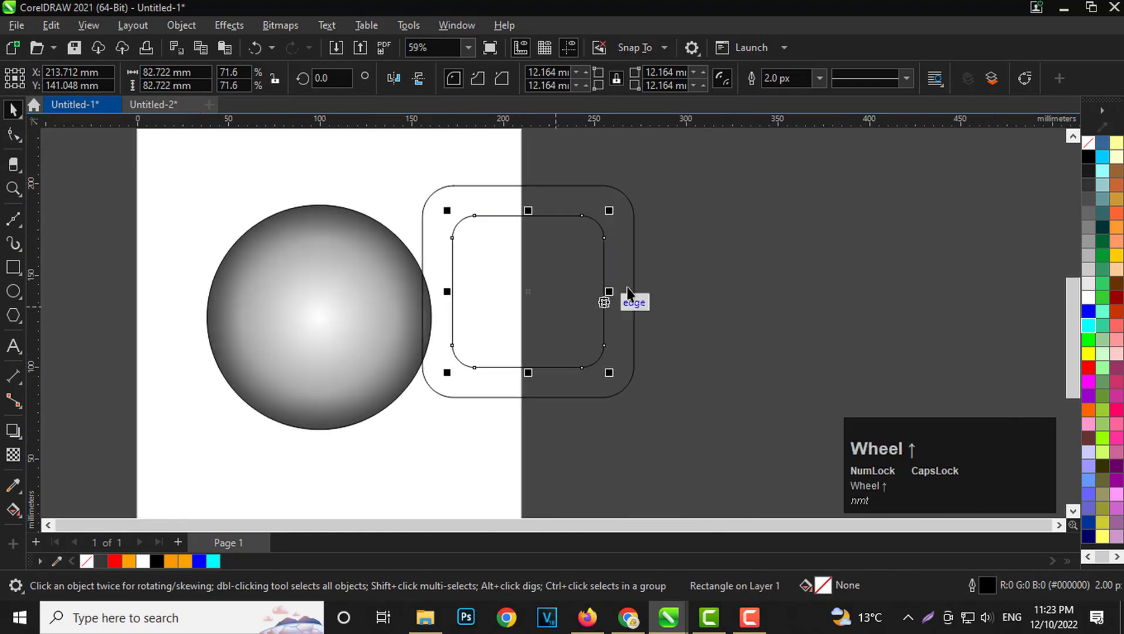
Trim the outer rounded square with the inner copy, and delete the inner copy to leave a hollow frame.
shift+click(621, 247)
click(508, 79)
click(765, 269)
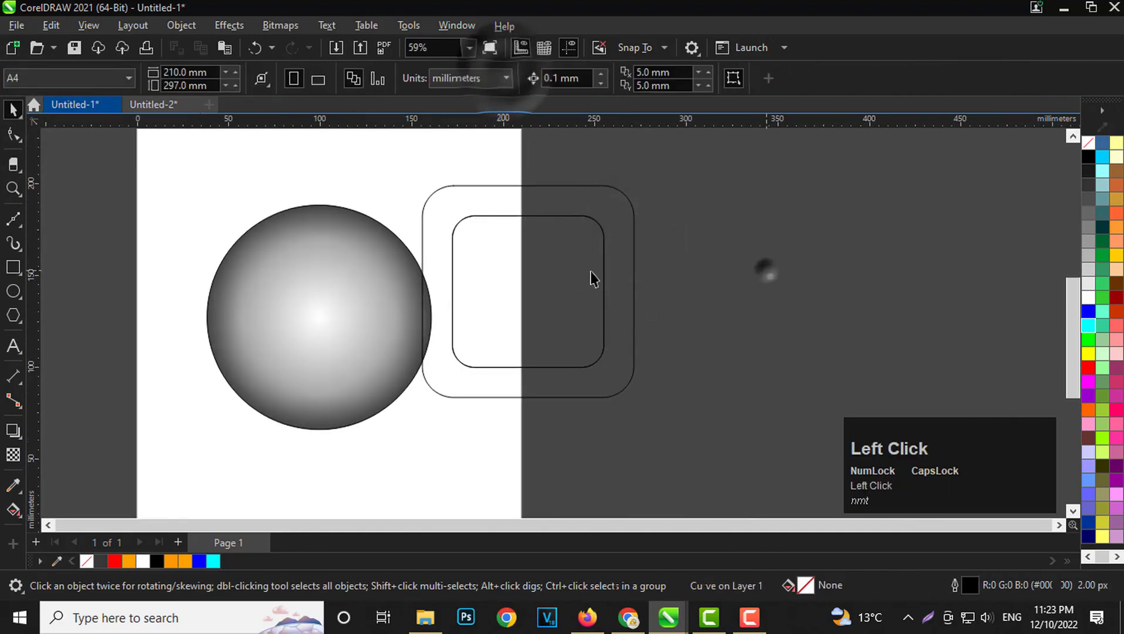
click(570, 272)
drag(527, 290, 718, 289)
key(Delete)
click(576, 350)
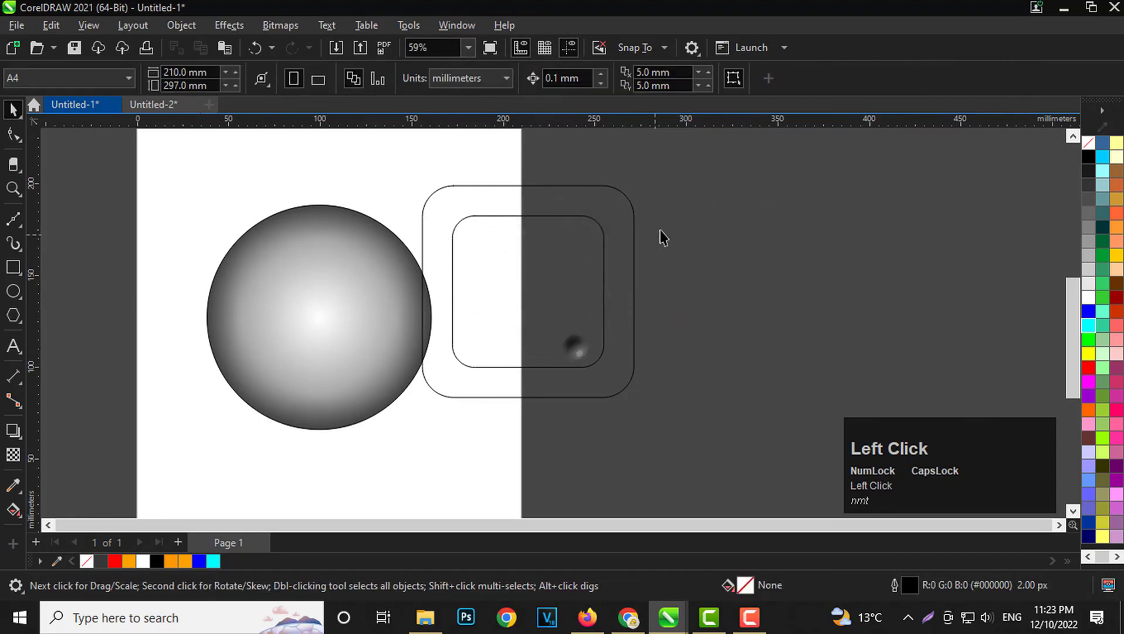
Rotate the rounded square frame to 315° so it stands as a diamond.
scroll(655, 241, down, 1)
click(635, 245)
click(544, 290)
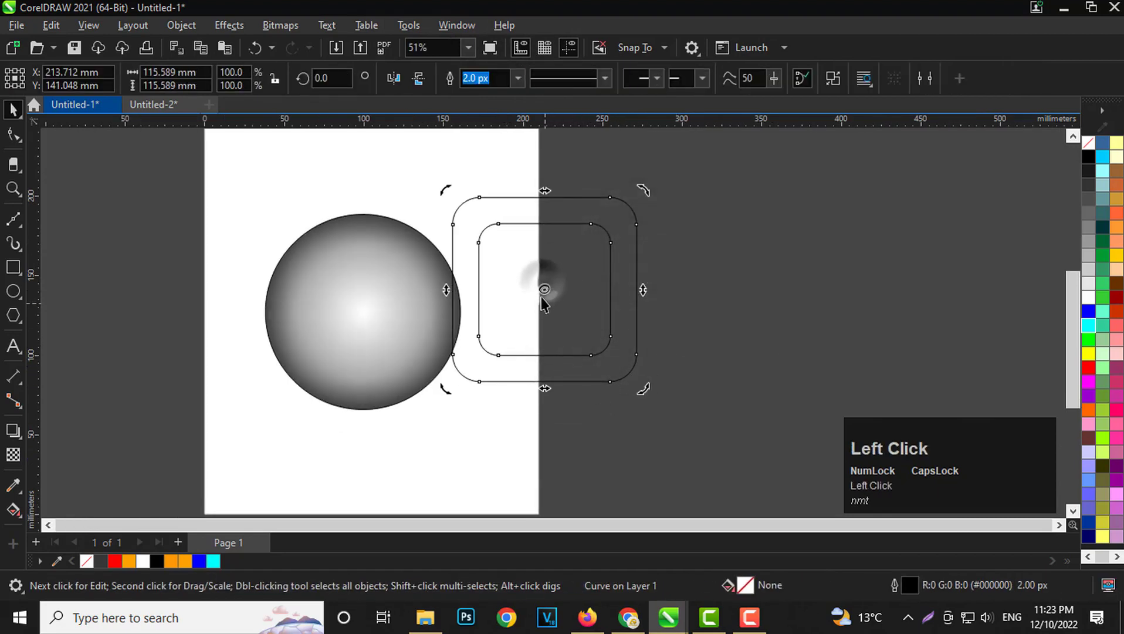
drag(645, 395, 540, 418)
scroll(624, 288, down, 5)
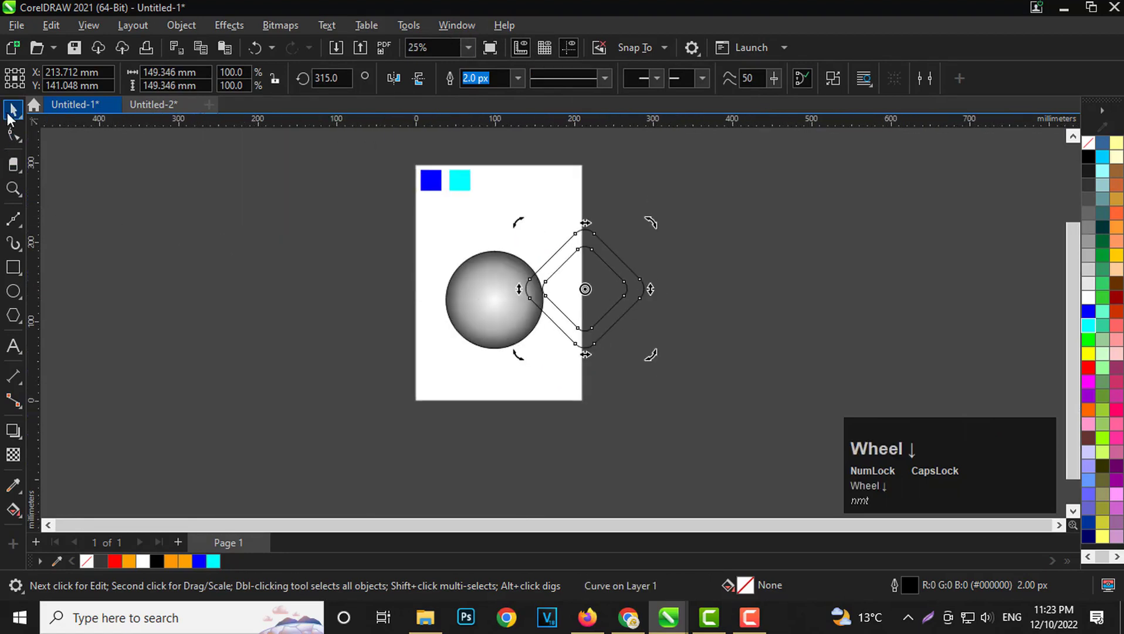
click(13, 135)
click(209, 337)
scroll(497, 255, up, 3)
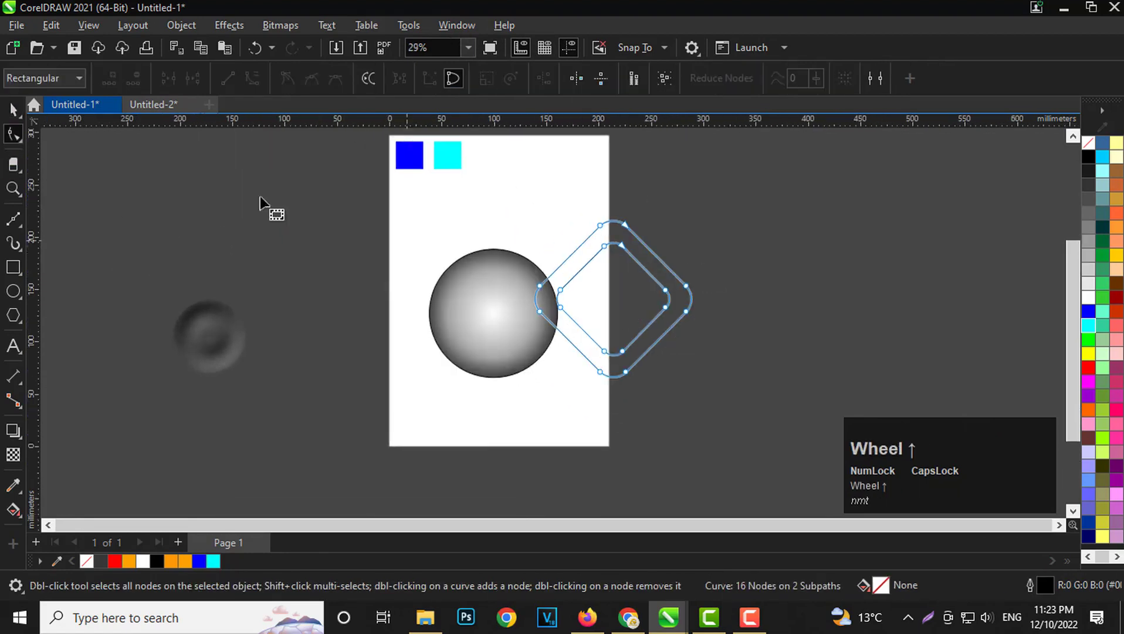
Move the diamond frame over the lower part of the circle and align their centres horizontally.
click(13, 109)
click(272, 318)
scroll(735, 306, up, 3)
drag(707, 274, 499, 423)
shift+click(483, 339)
key(c)
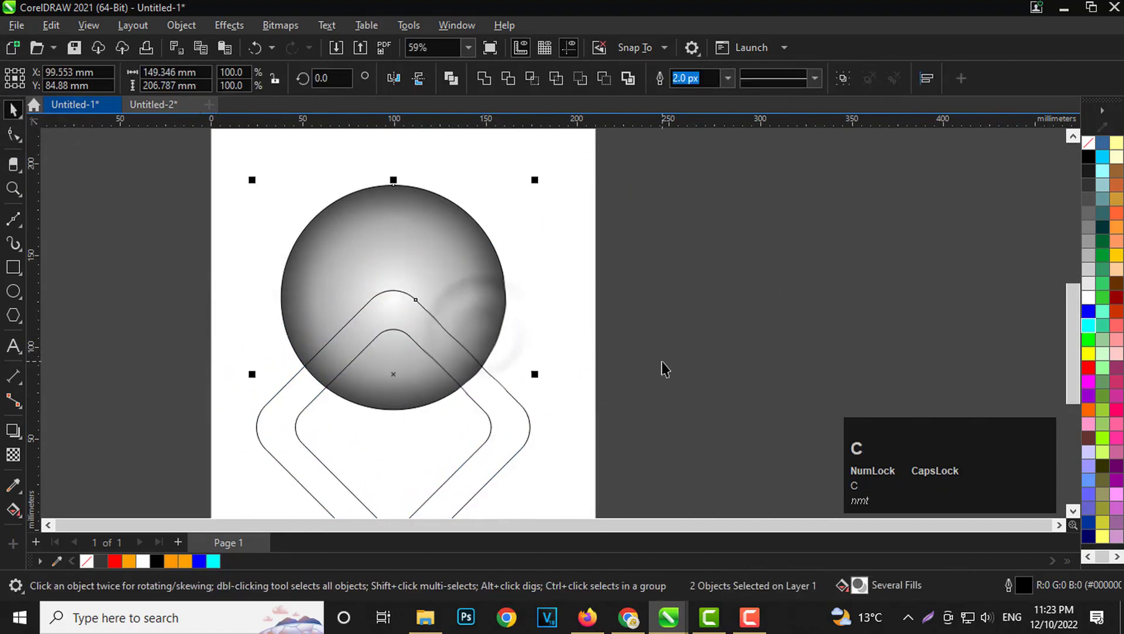
Trim the gradient-filled circle with the diamond frame, and delete the frame to leave a chevron-shaped gap.
click(709, 321)
scroll(341, 366, up, 1)
click(503, 355)
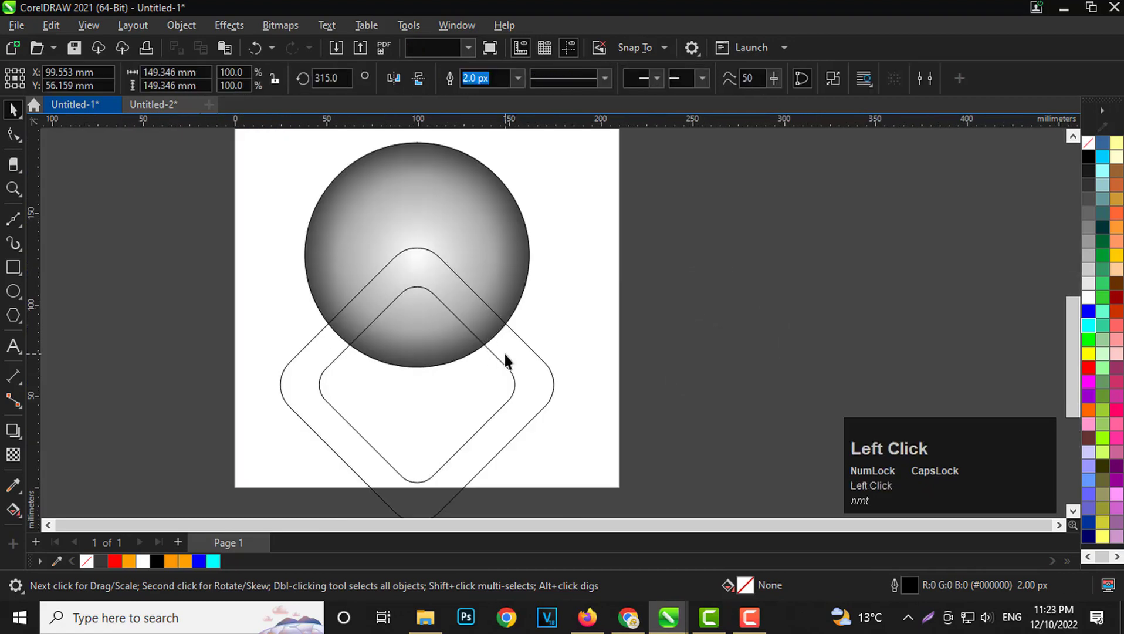
shift+click(460, 182)
click(509, 78)
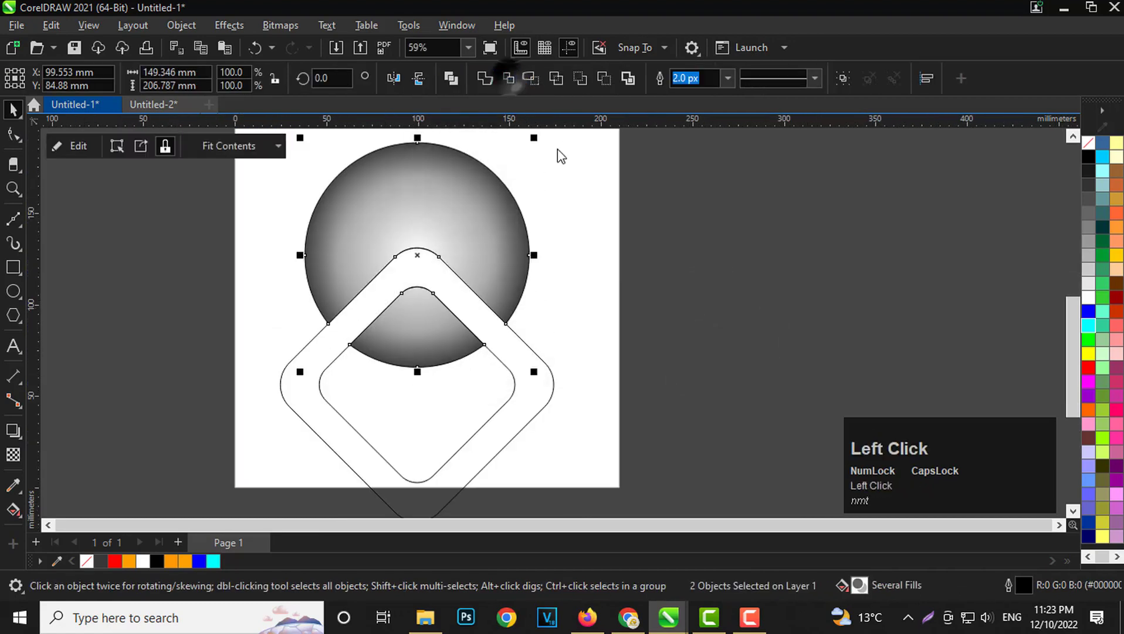
click(733, 293)
click(530, 376)
key(Delete)
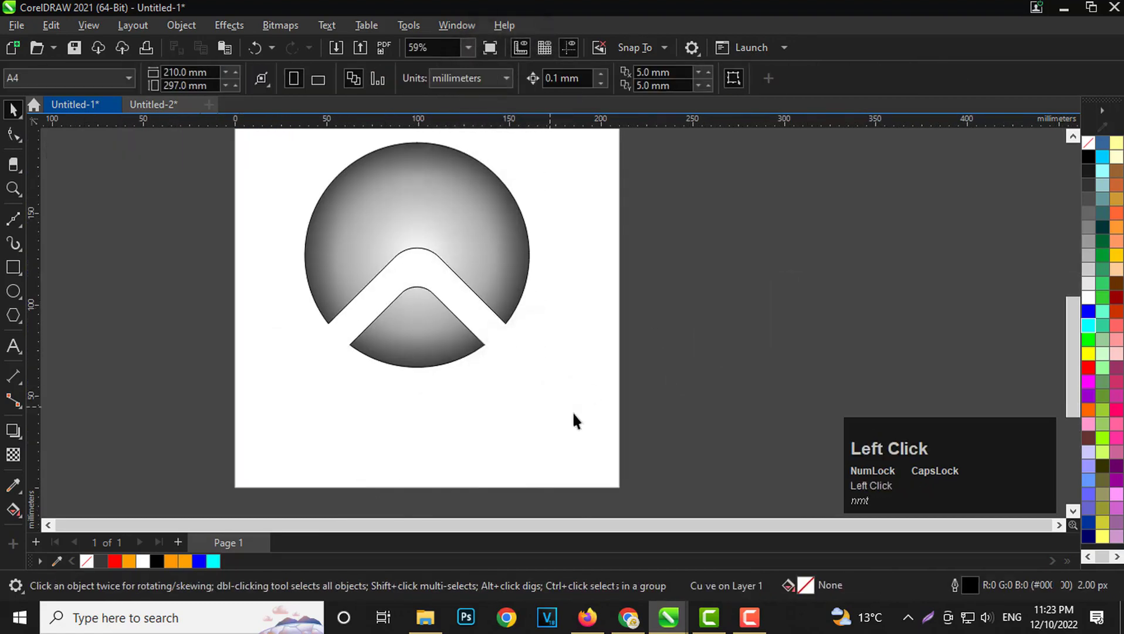
Draw a circle about 98.8 mm in diameter, concentric with the cut circle, and activate the Interactive Fill tool.
scroll(431, 328, up, 2)
scroll(424, 301, up, 1)
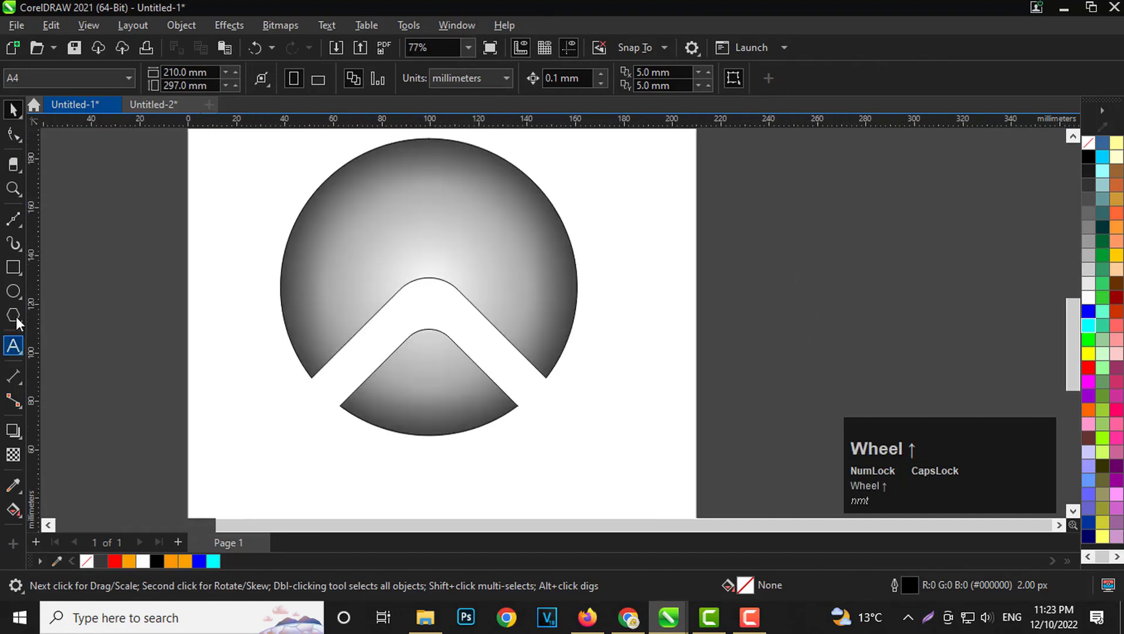
click(17, 293)
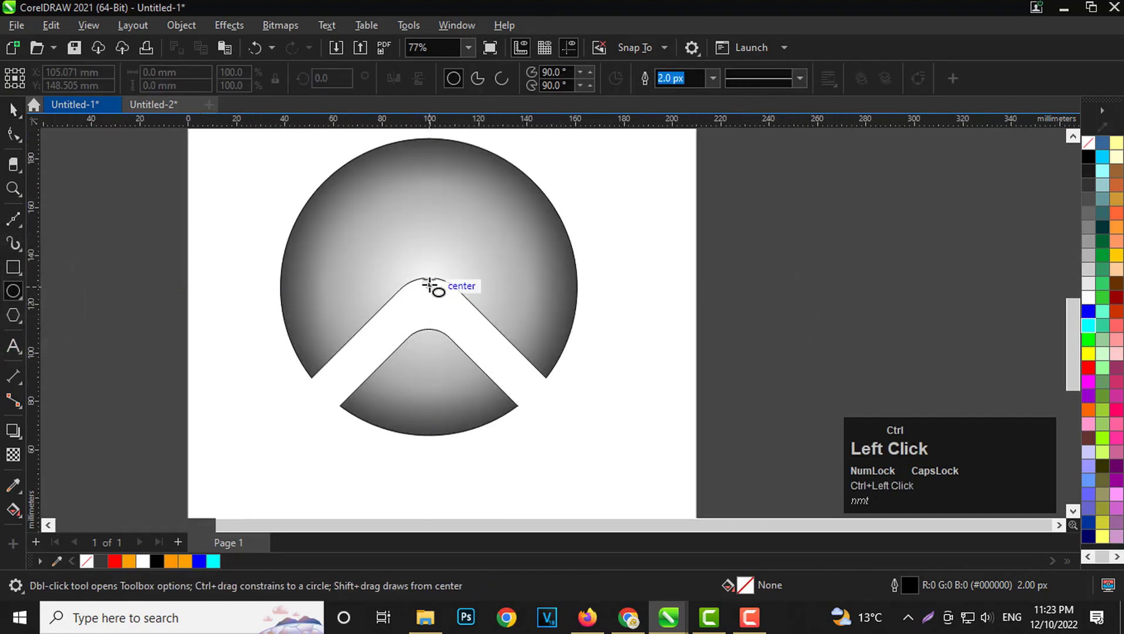
drag(430, 285, 516, 406)
click(12, 110)
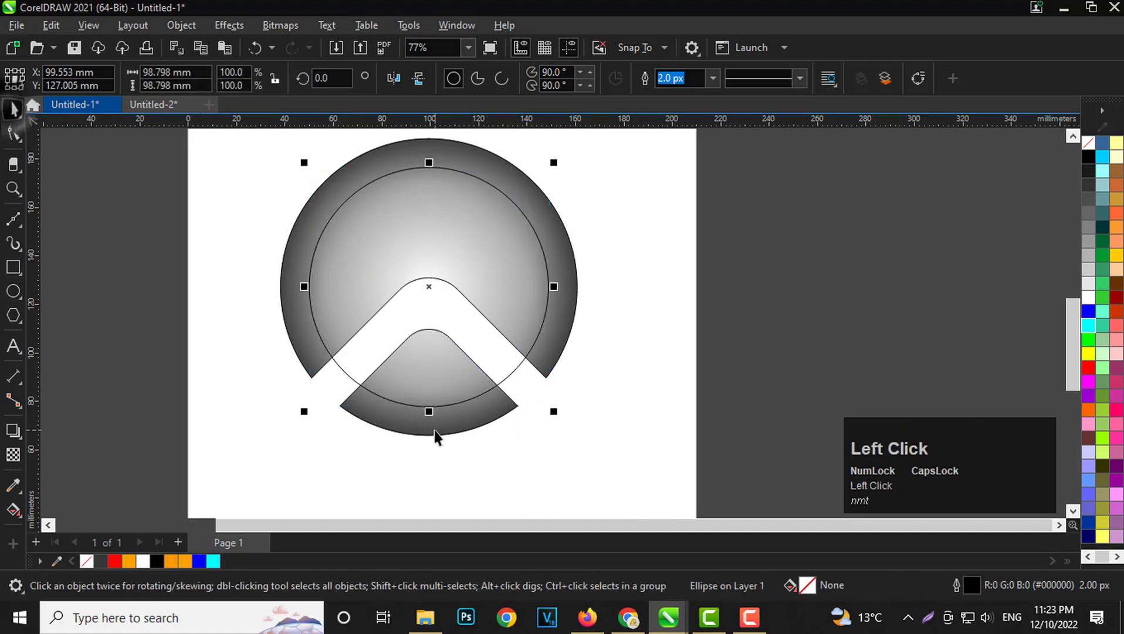
scroll(434, 352, up, 1)
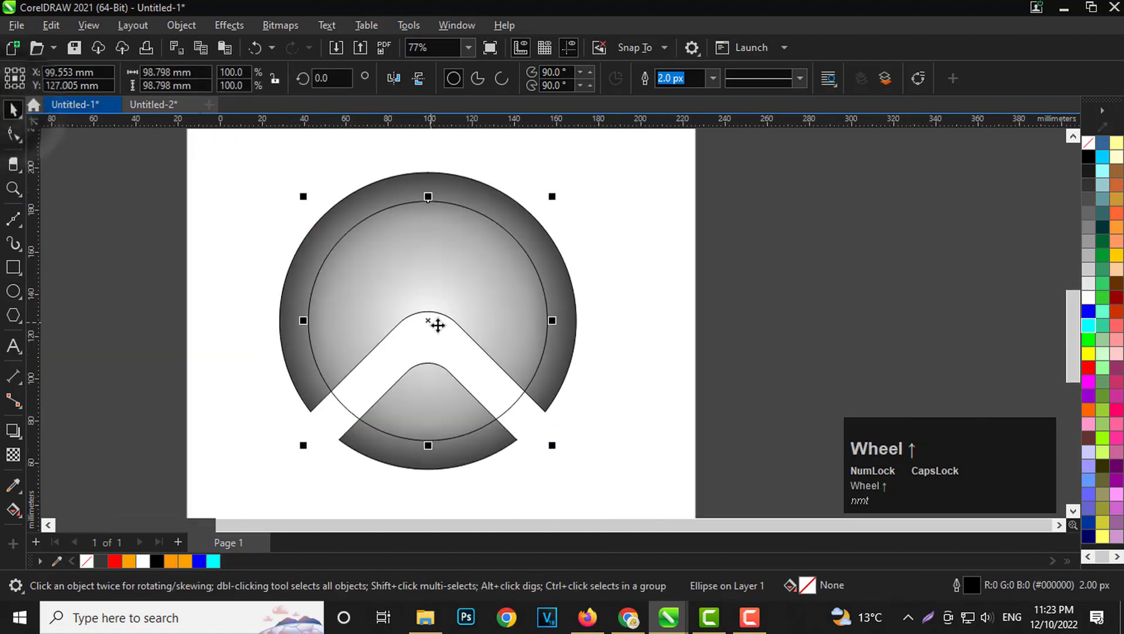
click(13, 510)
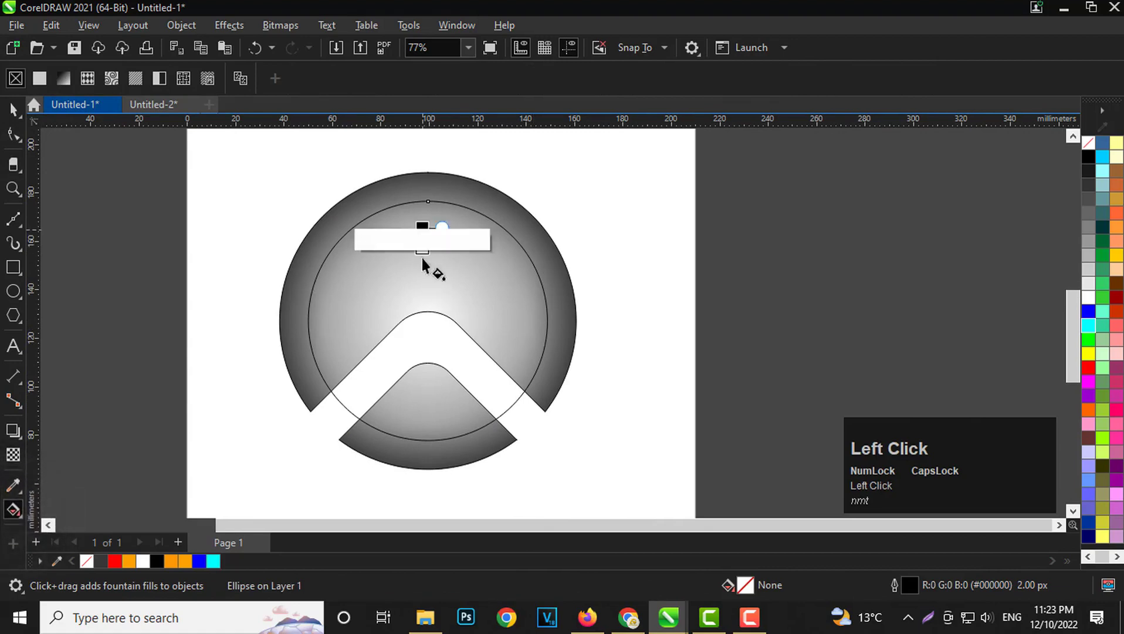
drag(422, 228, 428, 321)
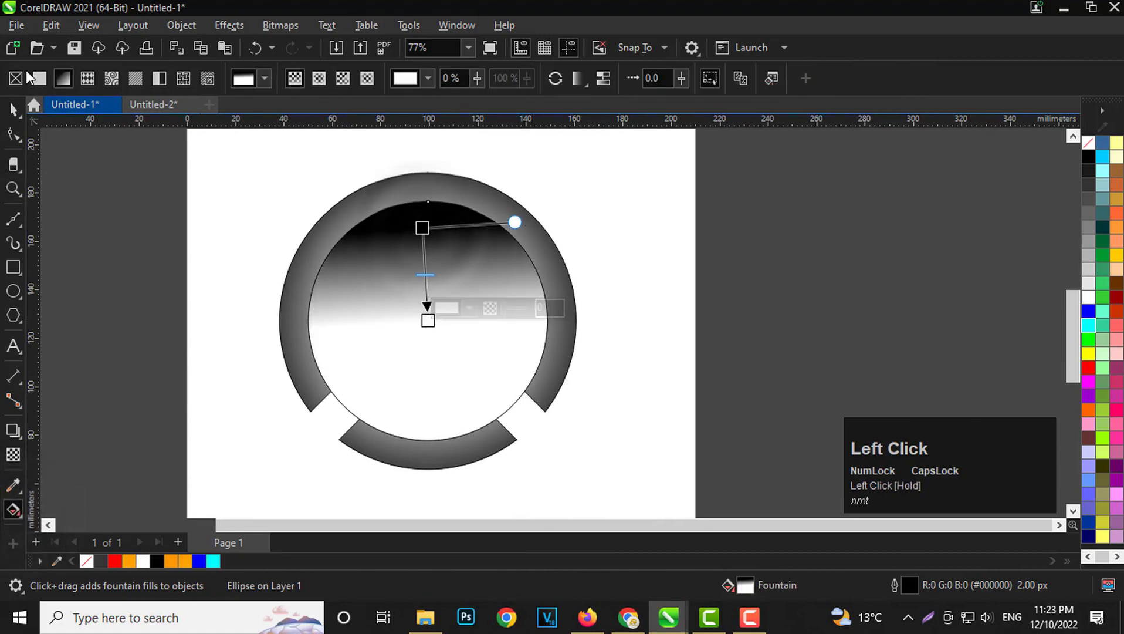
click(338, 80)
key(ctrl+z)
key(ctrl+z)
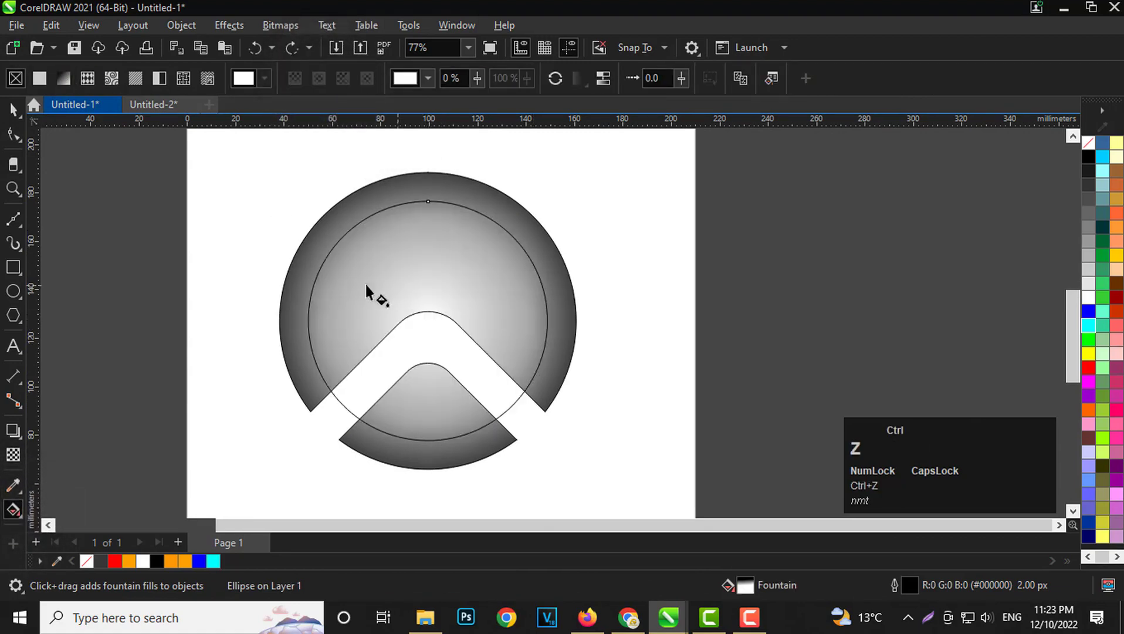
Apply an elliptical fountain fill to the inner circle, running from cyan at the centre to blue at the edge.
click(63, 81)
click(318, 78)
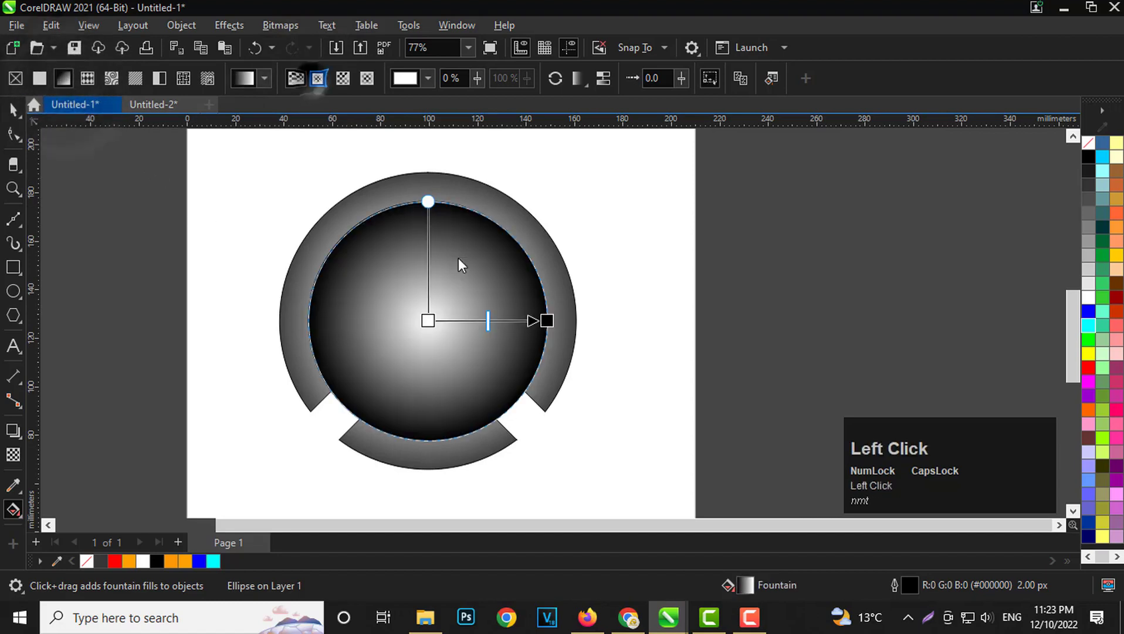
scroll(442, 316, up, 1)
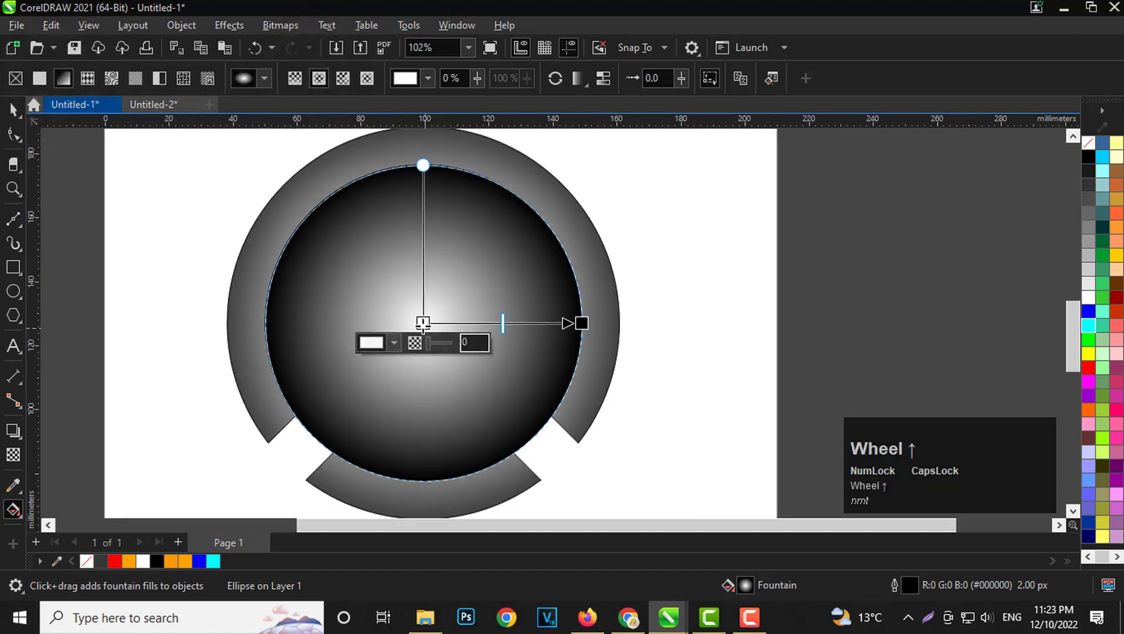
click(371, 341)
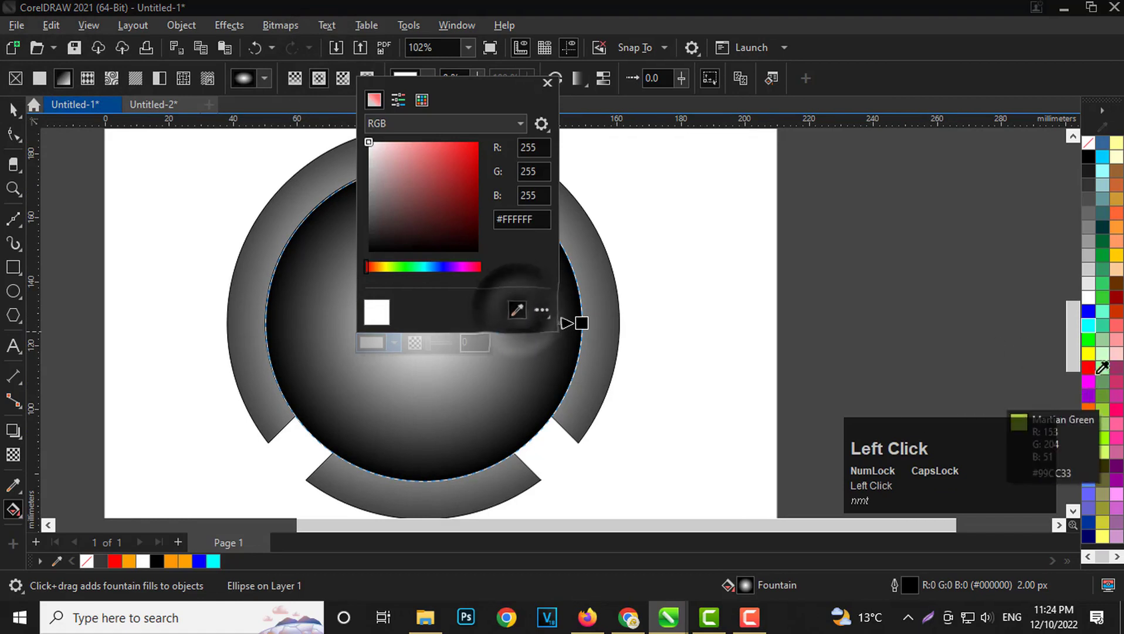
click(1088, 325)
click(576, 322)
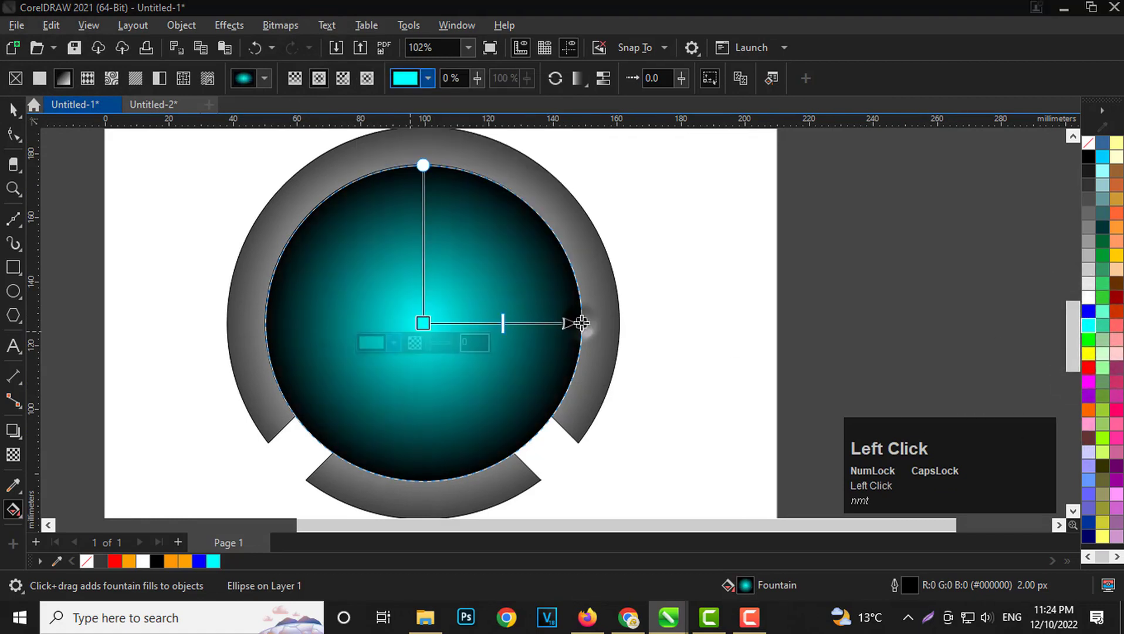
click(552, 342)
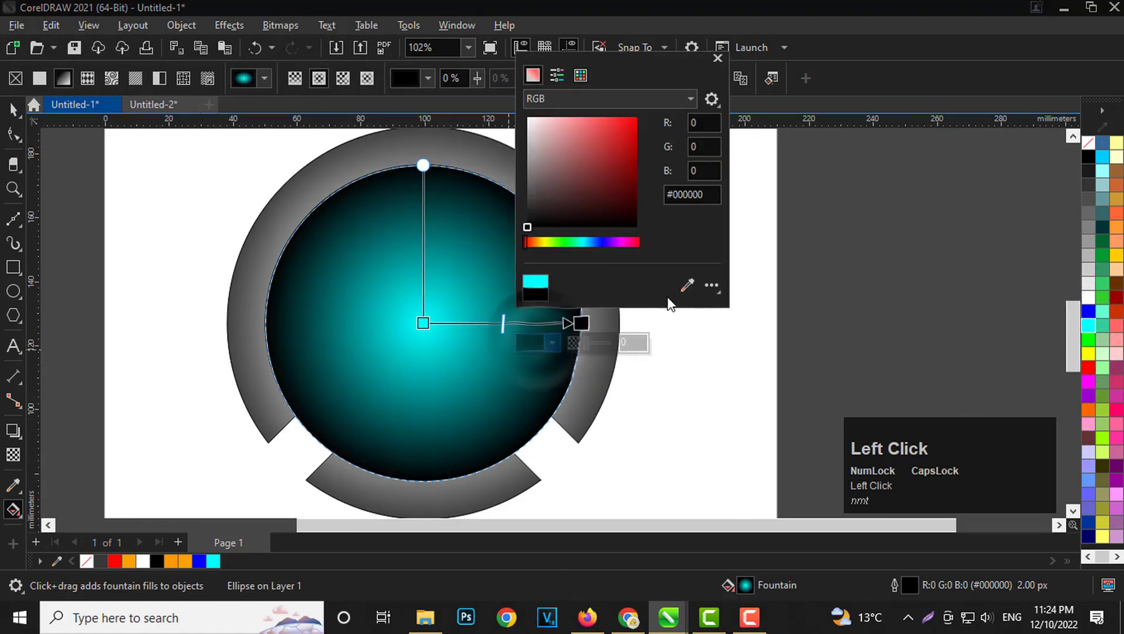
click(687, 285)
click(1089, 311)
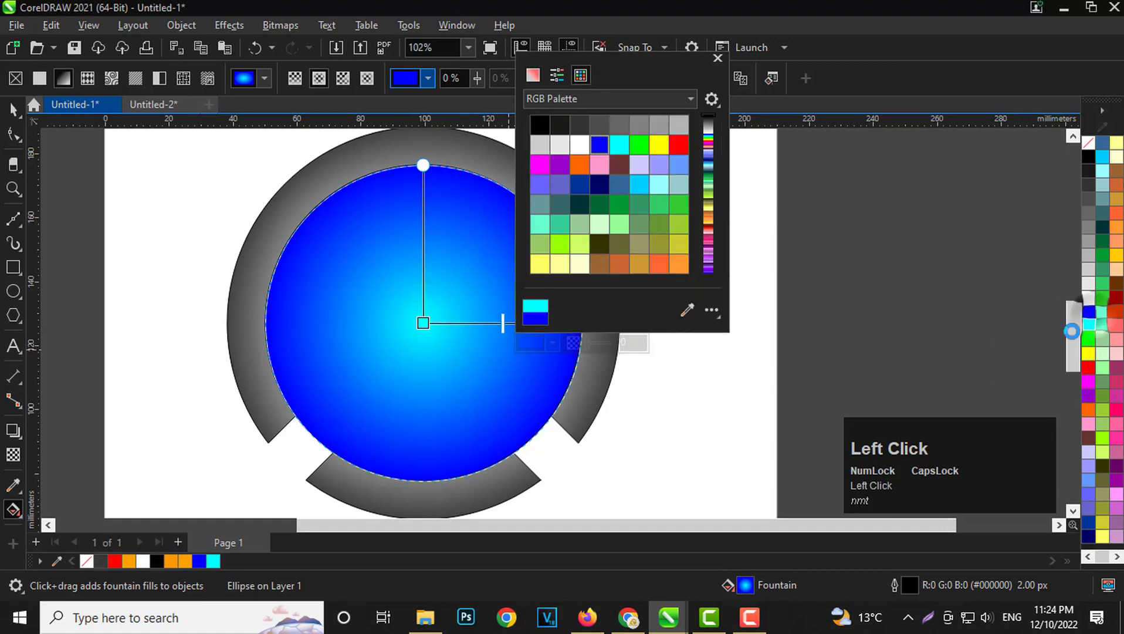
Send the blue circle behind the cut circle and enlarge it from its centre to about 105.8 mm.
scroll(432, 338, down, 2)
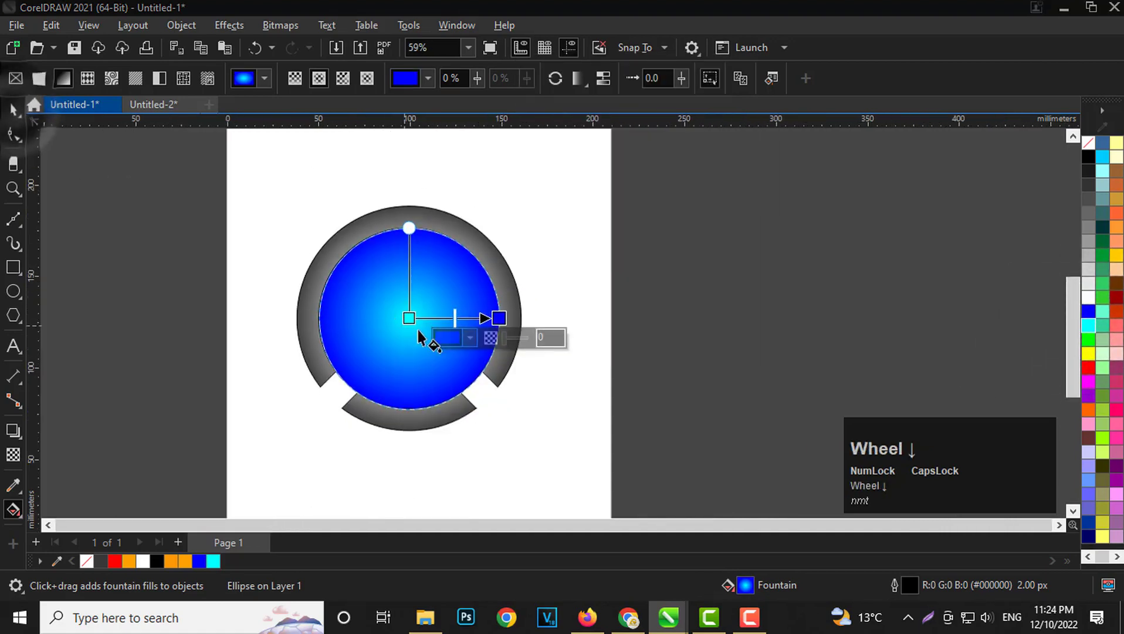
scroll(434, 334, up, 1)
click(12, 110)
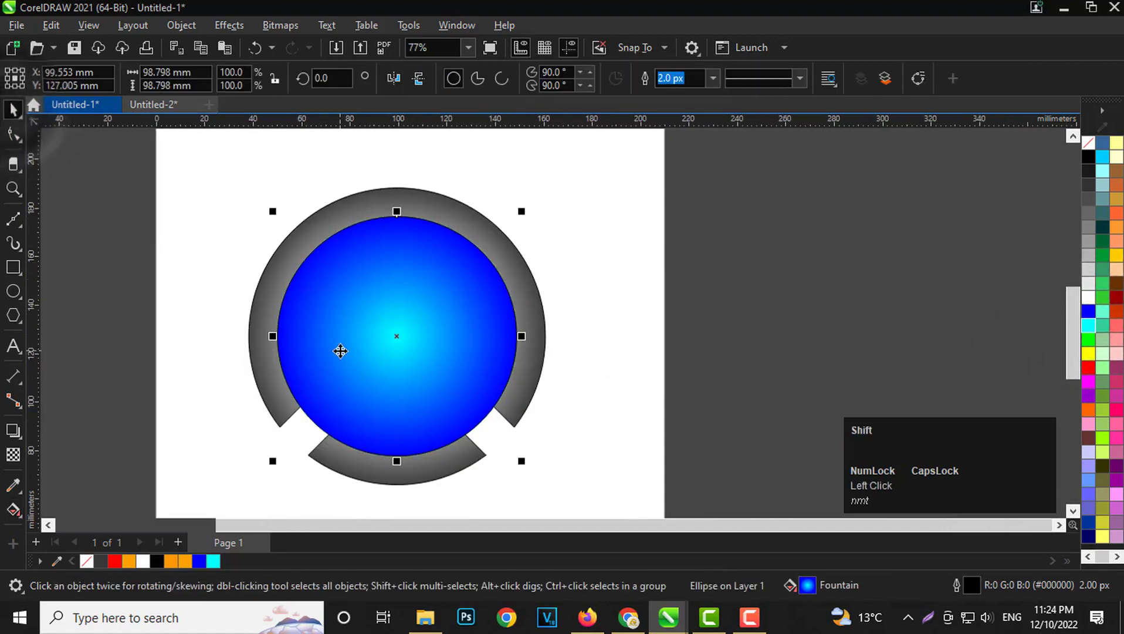
key(shift+Page_Down)
scroll(384, 373, up, 1)
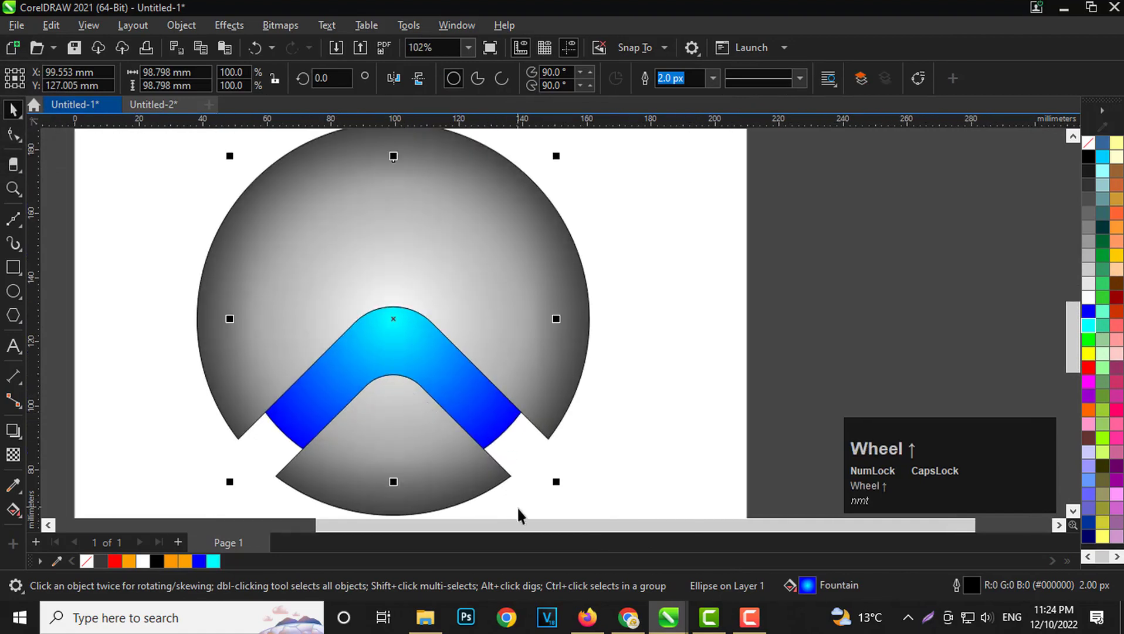
drag(555, 486, 570, 500)
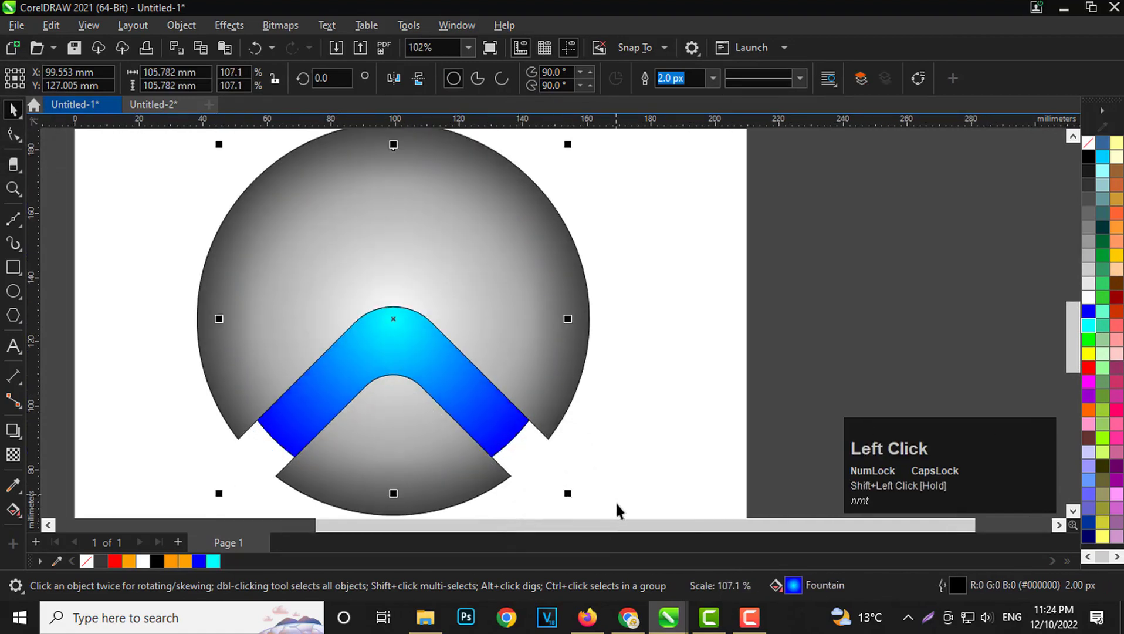
click(689, 430)
scroll(379, 294, down, 1)
scroll(376, 371, up, 2)
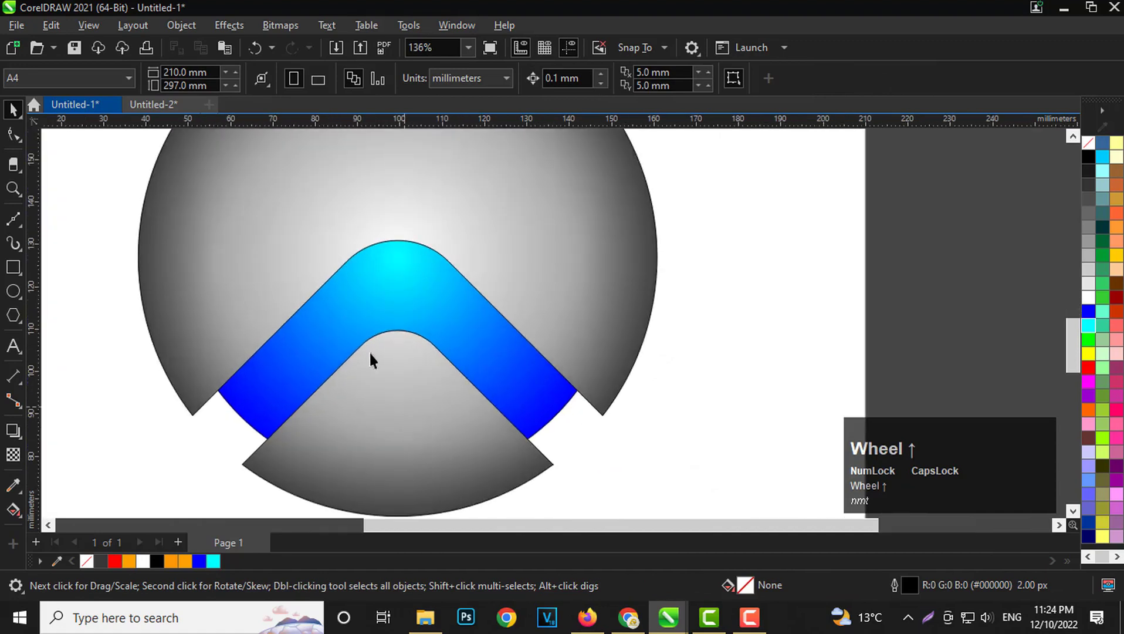
Draw a rectangle about 96.8 × 18.5 mm across the chevron, spanning the two lower tips of the upper circle piece.
scroll(412, 370, up, 1)
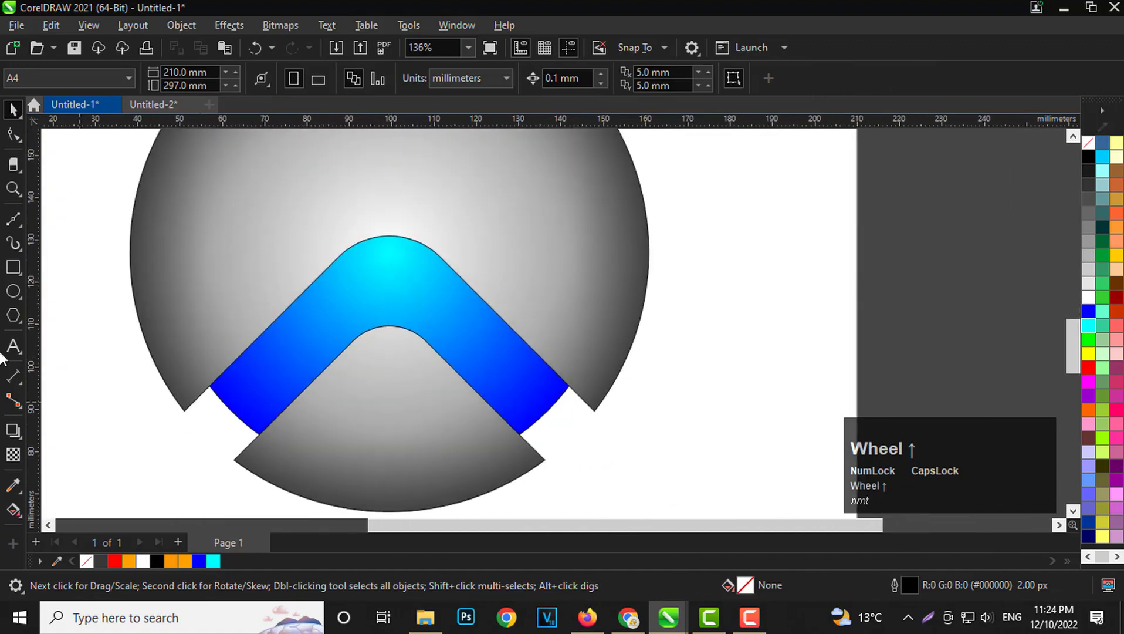
click(13, 268)
drag(184, 412, 595, 421)
drag(591, 368, 595, 333)
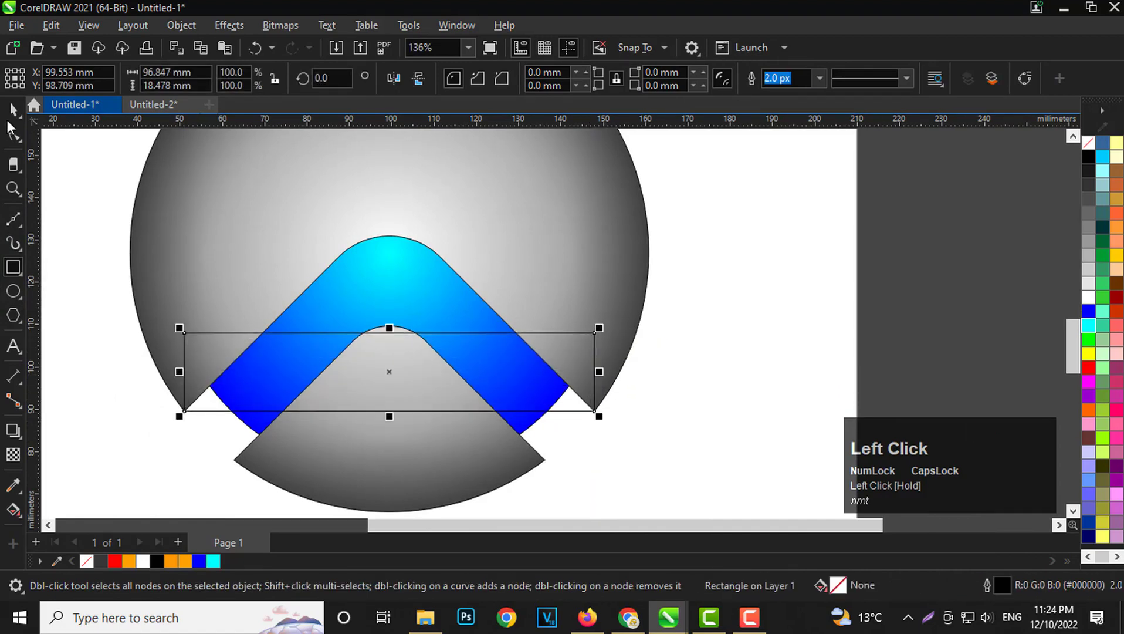
click(13, 112)
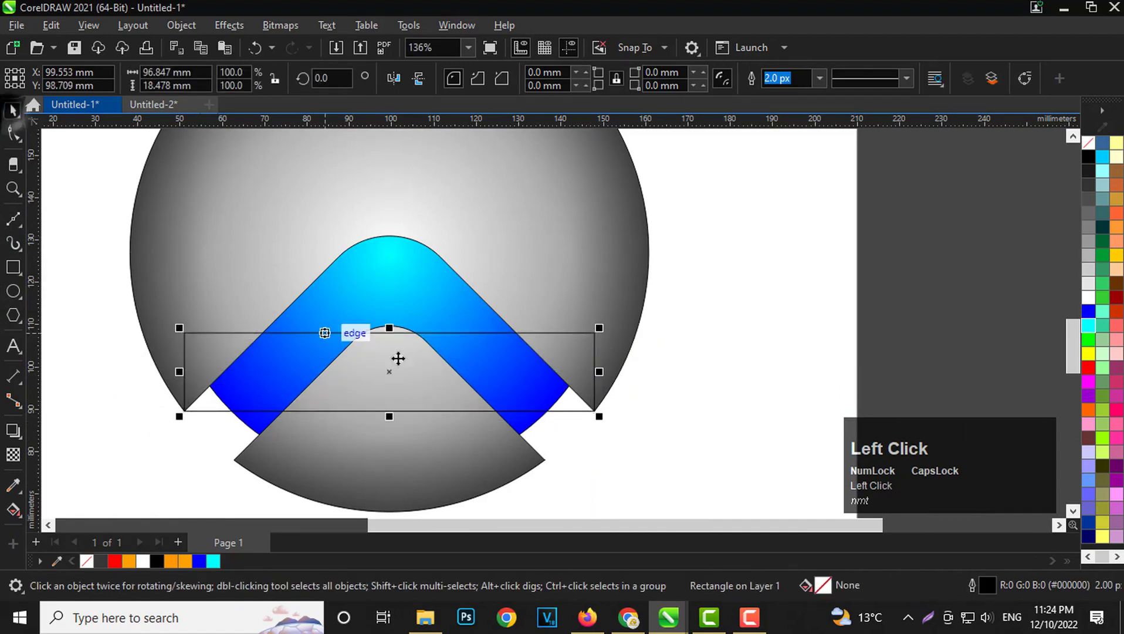
Fill the rectangle with the dark grey #464646 sampled from the circle's edge, and send it to the back.
click(12, 485)
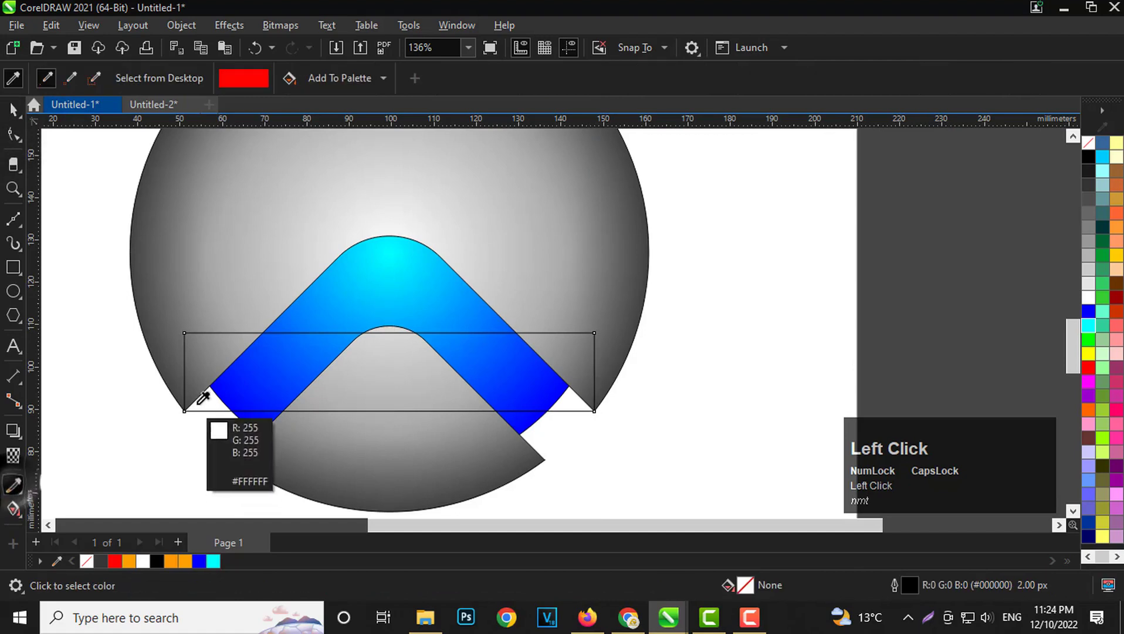
click(176, 377)
click(196, 384)
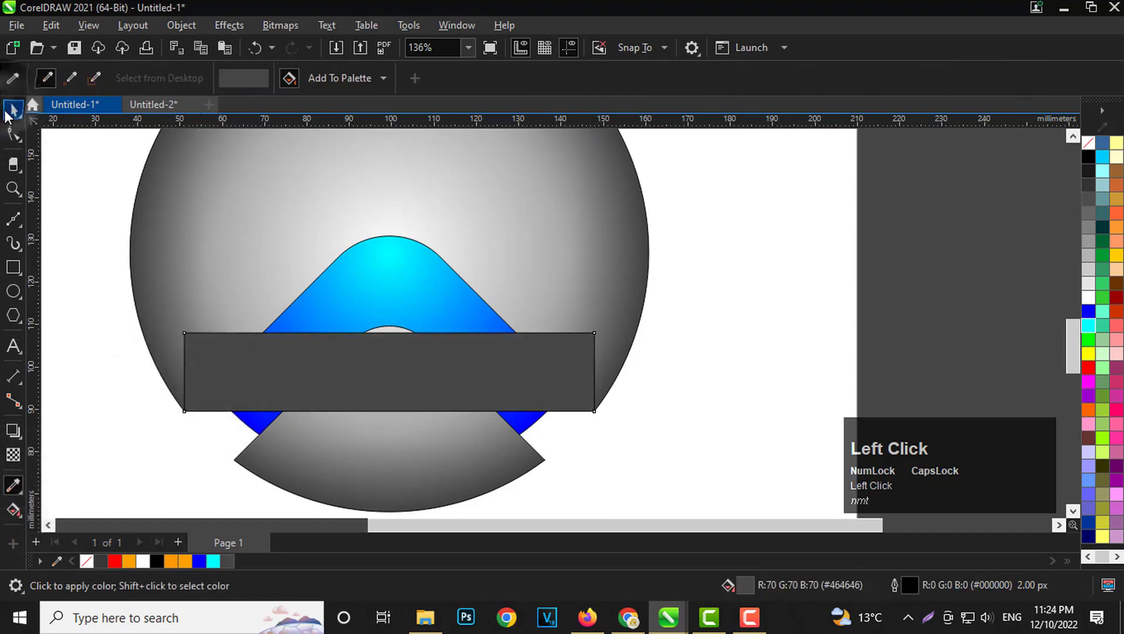
click(8, 113)
key(shift+Page_Down)
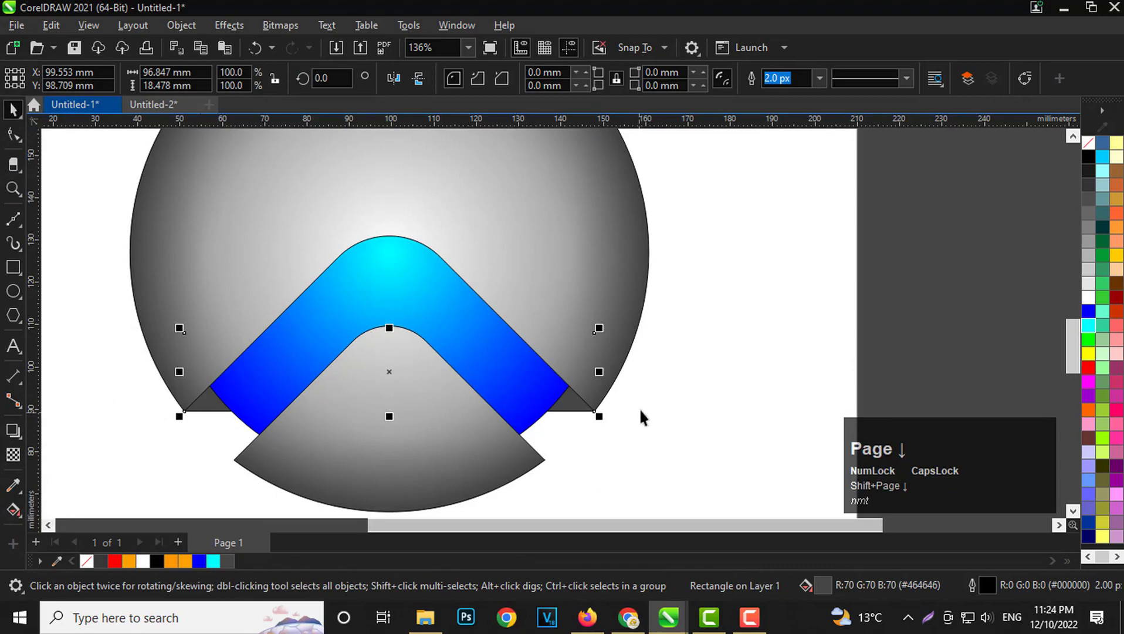
click(712, 334)
Duplicate the cut gradient circle beside the original and break the copy apart into separate pieces.
scroll(395, 358, down, 2)
scroll(434, 345, up, 2)
scroll(390, 349, down, 2)
scroll(397, 320, up, 1)
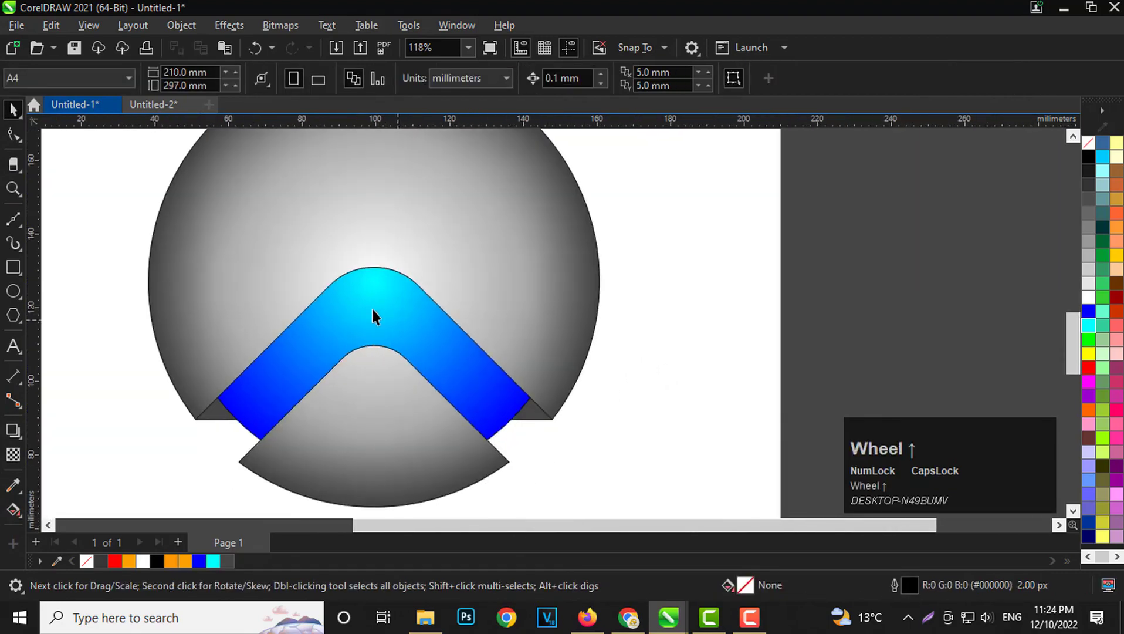
scroll(387, 293, down, 2)
drag(370, 261, 727, 258)
right_click(727, 258)
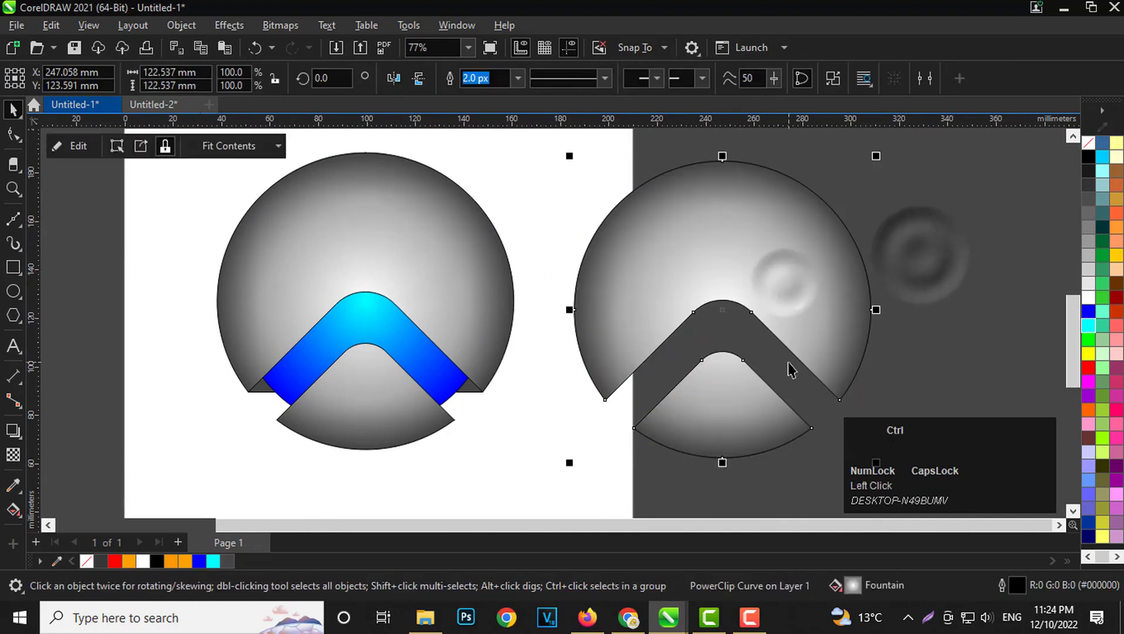
key(ctrl+k)
Remove the copy's lower piece and place its upper piece over the original, centred horizontally and offset slightly downward.
click(802, 380)
drag(706, 437, 439, 258)
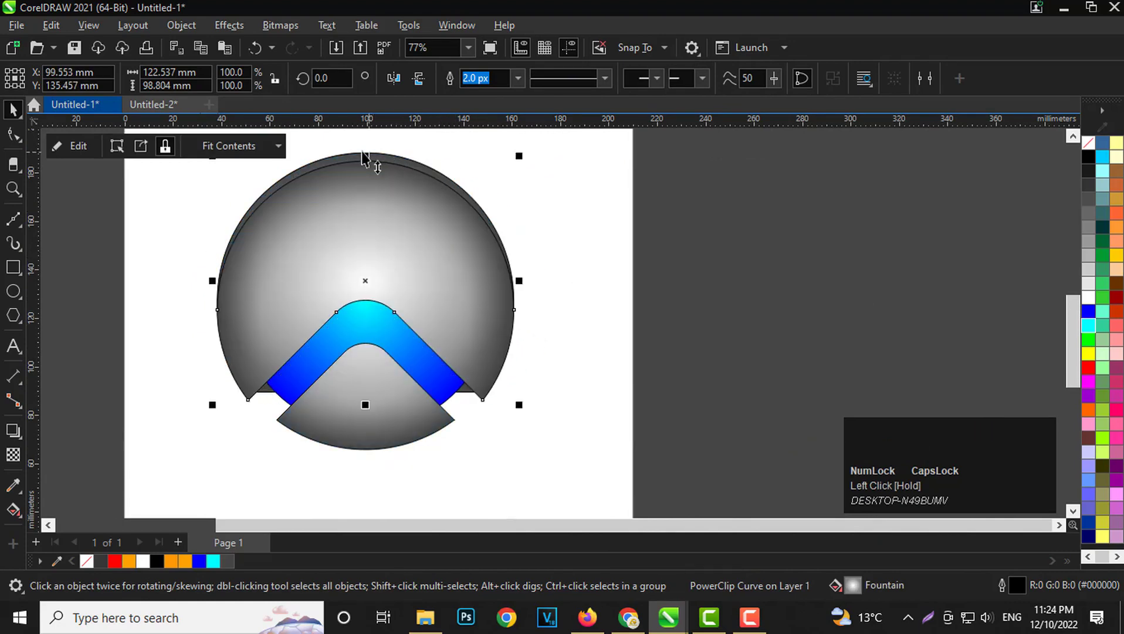
scroll(369, 163, up, 3)
shift+click(437, 203)
scroll(442, 175, down, 3)
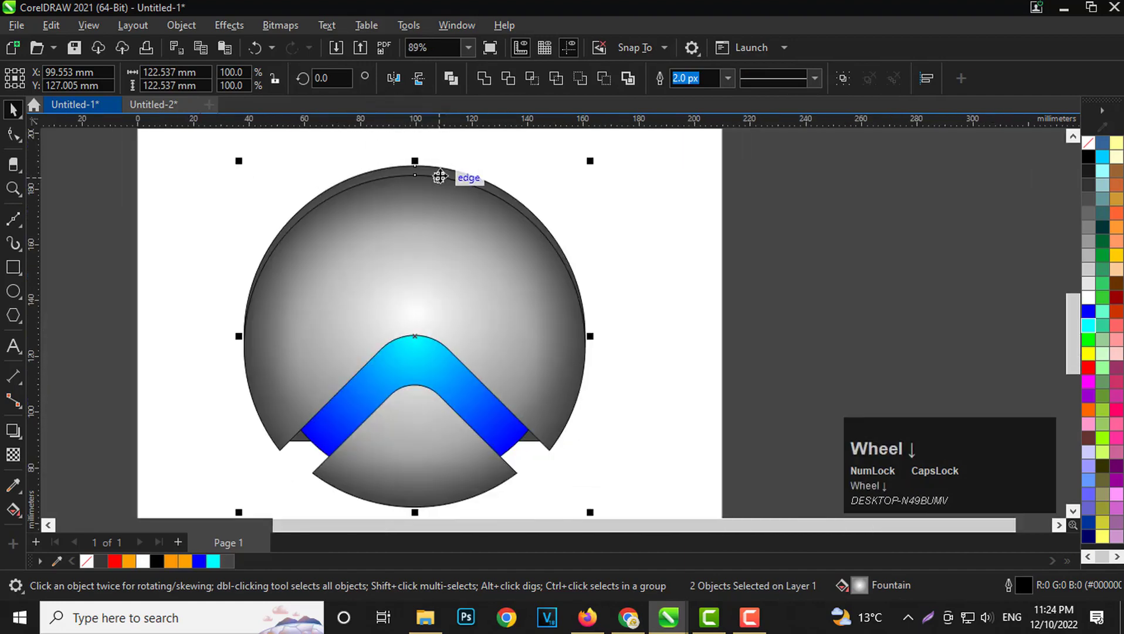
click(665, 308)
Fill the offset copy of the upper circle piece with solid black.
scroll(468, 253, up, 2)
click(468, 253)
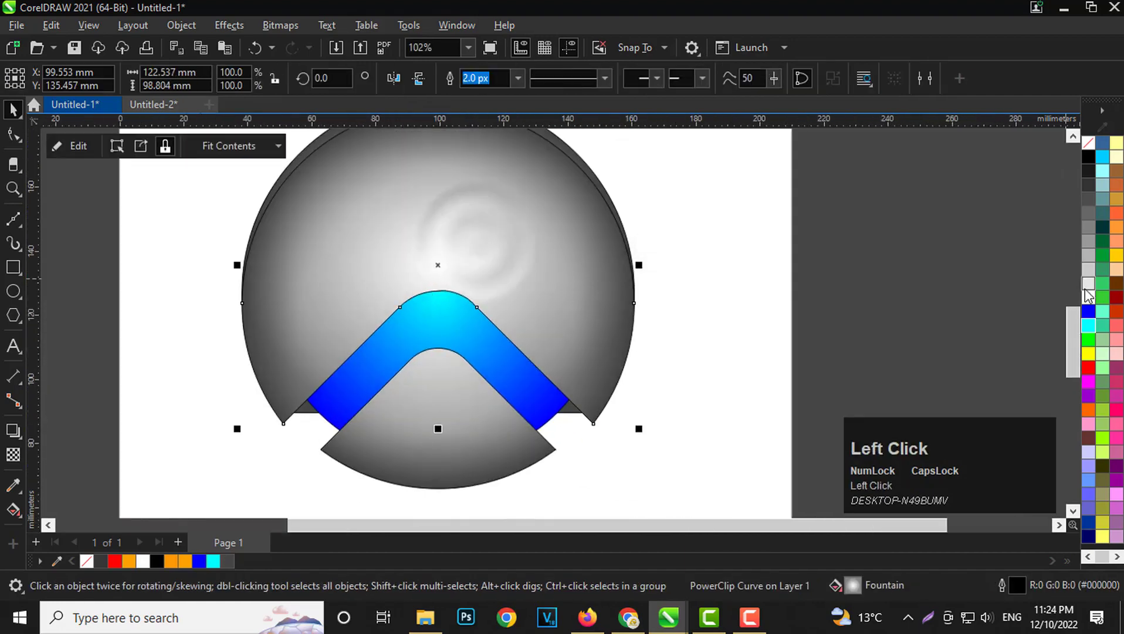
click(1093, 164)
click(953, 263)
scroll(454, 294, down, 2)
scroll(479, 216, up, 2)
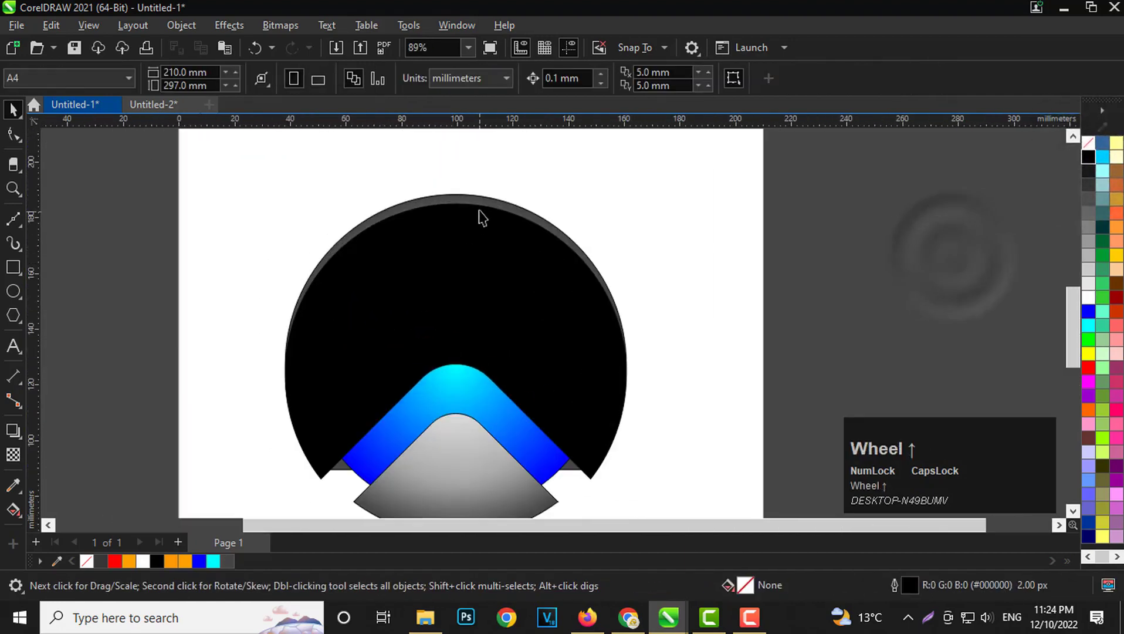
Bring the original cut gradient circle to the front, above the black copy.
click(479, 204)
key(shift+Page_Up)
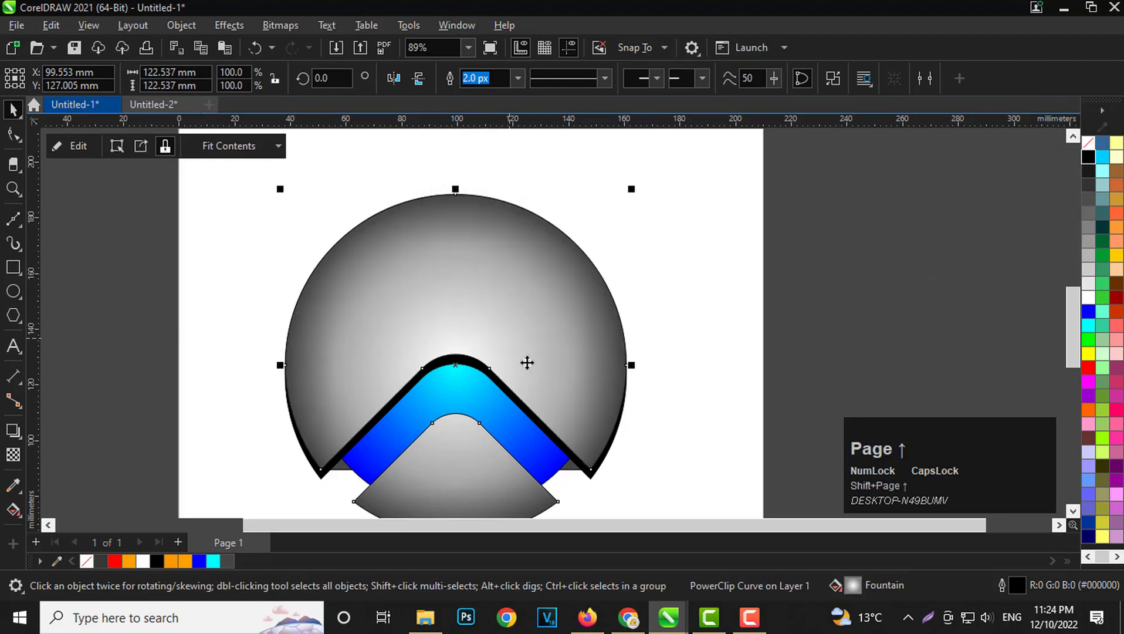
scroll(467, 403, up, 1)
click(798, 425)
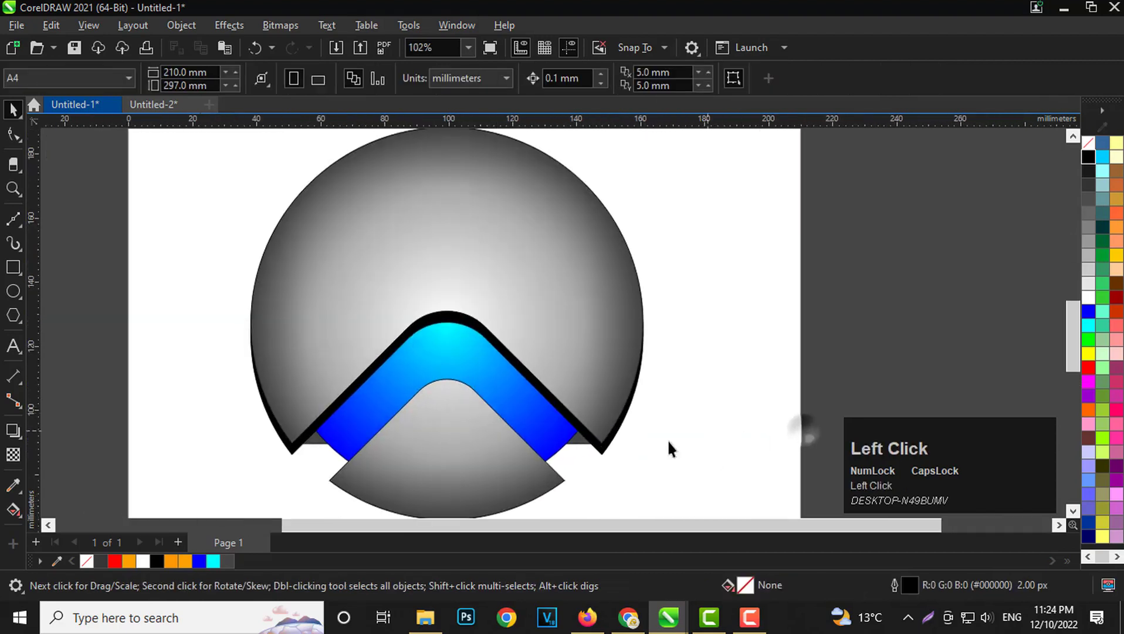
Apply a uniform transparency of 70 to the black offset copy and remove its outline.
click(601, 454)
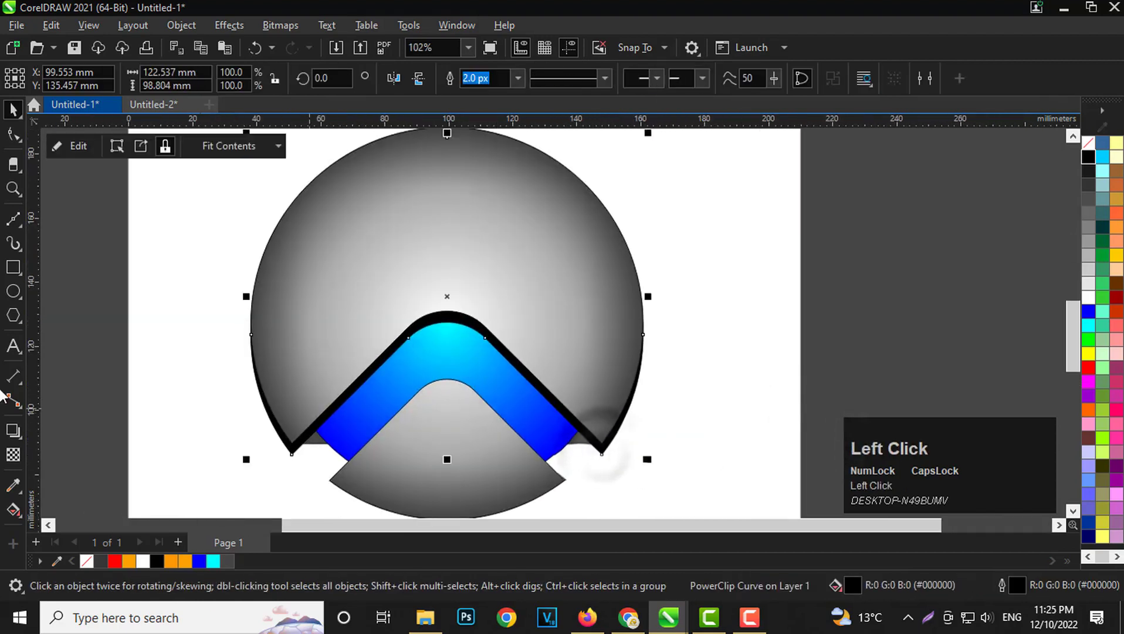
click(12, 454)
drag(427, 470, 442, 472)
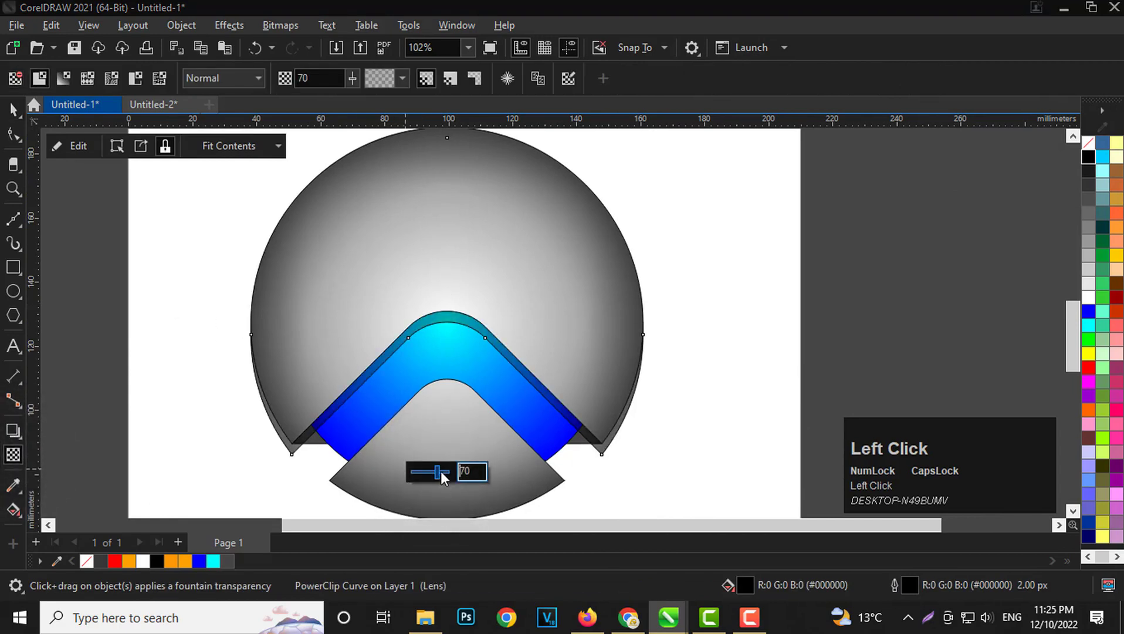
click(441, 471)
click(13, 110)
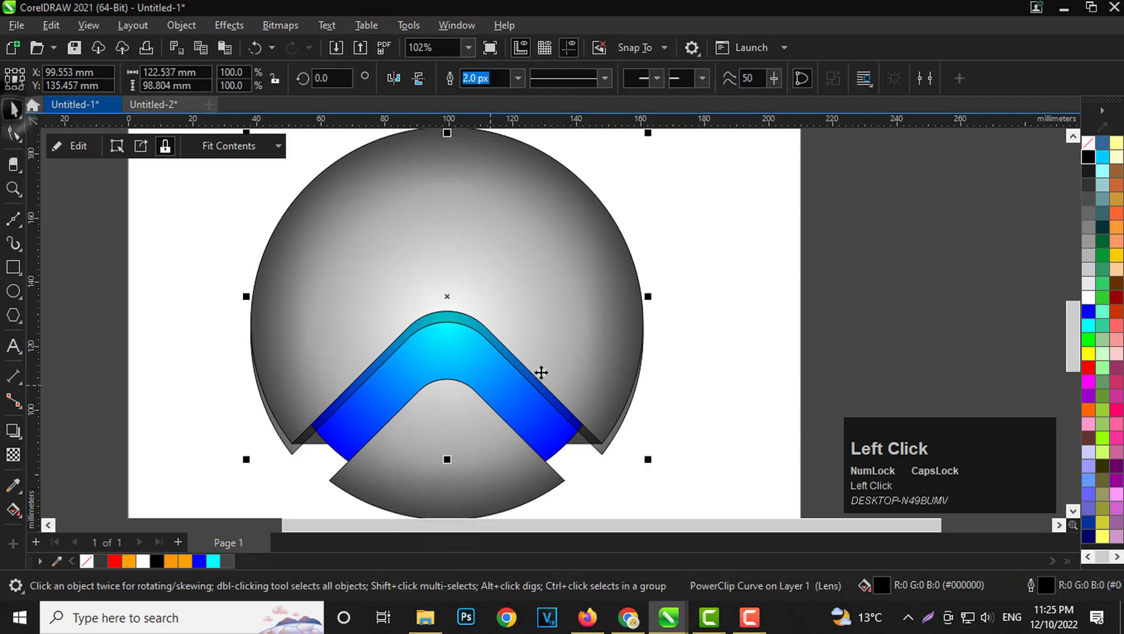
click(1011, 156)
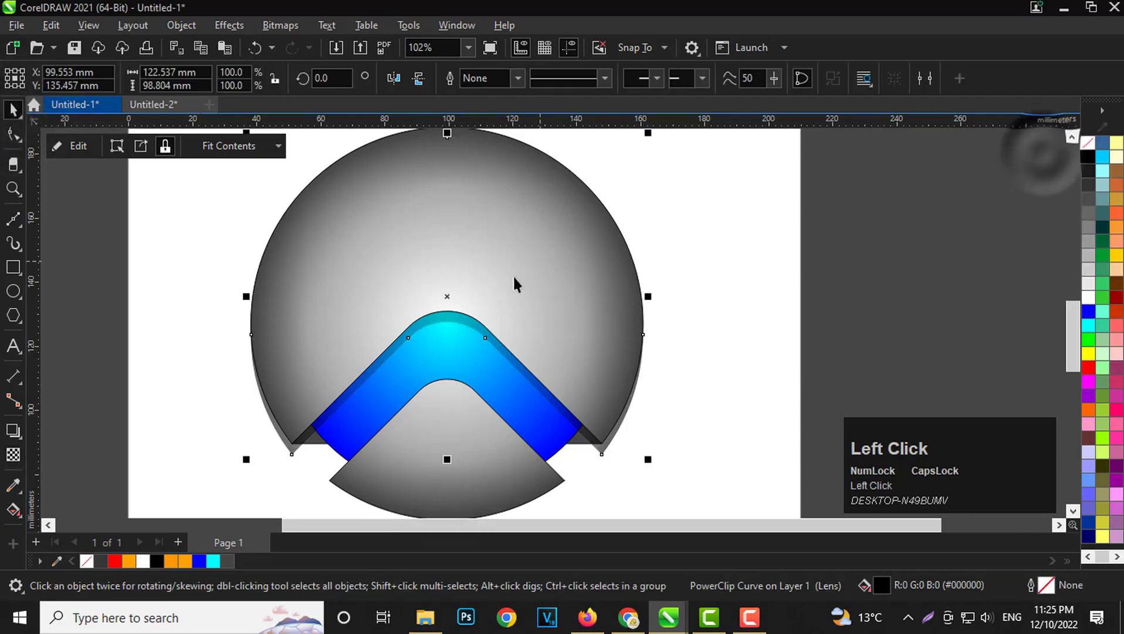
Shift the transparent black shadow piece upward by about 0.9 mm to narrow the shadow along the blue band.
scroll(449, 331, up, 6)
scroll(458, 304, up, 1)
drag(432, 278, 430, 265)
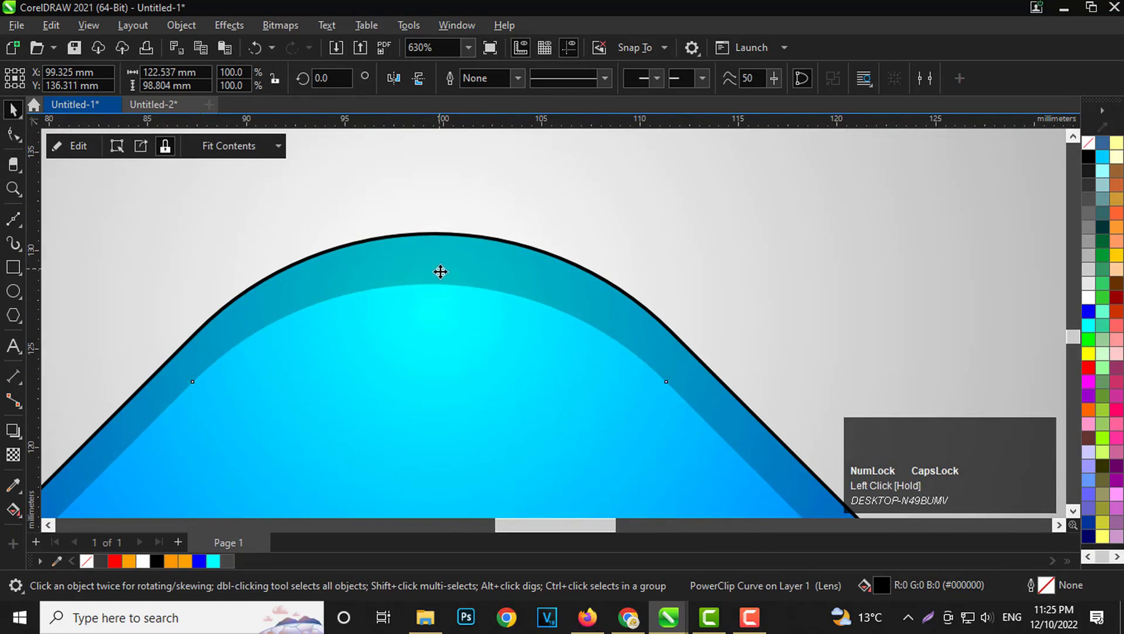
scroll(444, 269, down, 3)
PowerClip the transparent black shadow piece inside the blue gradient band.
right_click(442, 266)
click(496, 343)
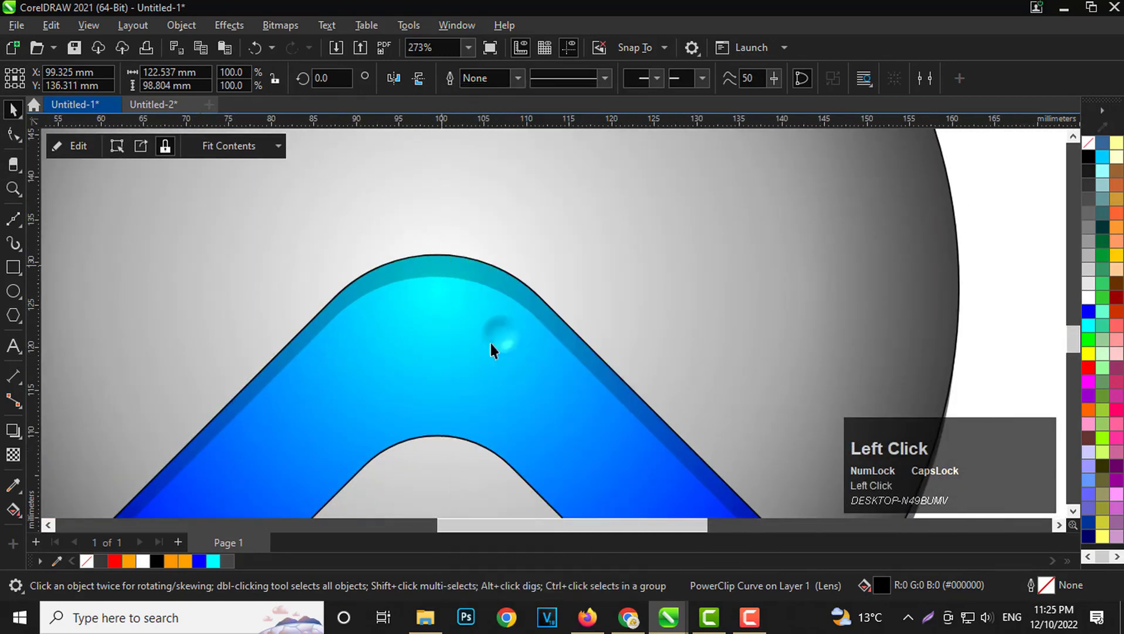
click(422, 306)
scroll(431, 280, down, 2)
scroll(432, 279, down, 3)
click(670, 412)
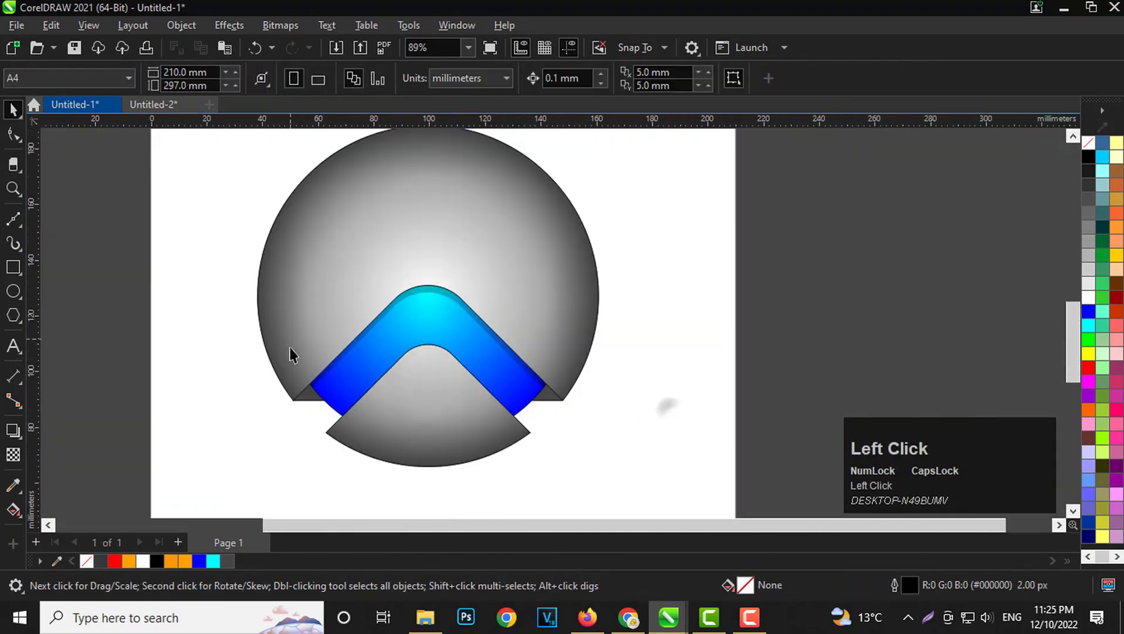
Draw a circle about 20.7 mm in diameter in the empty page area beside the graphic.
scroll(292, 352, down, 3)
scroll(369, 271, up, 2)
scroll(387, 414, up, 1)
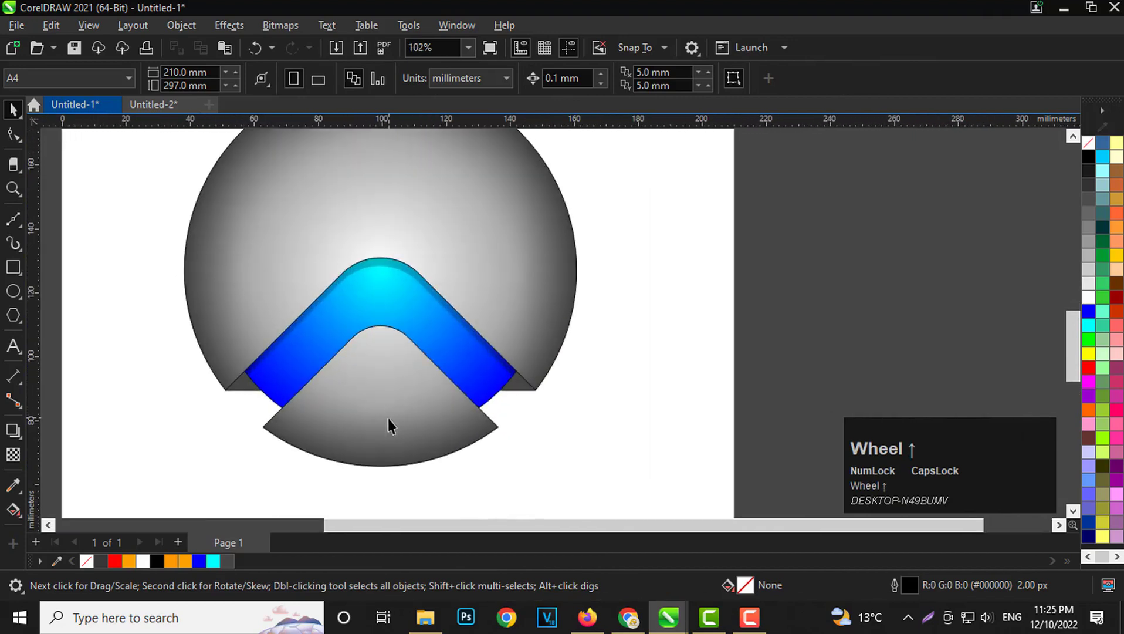
click(13, 291)
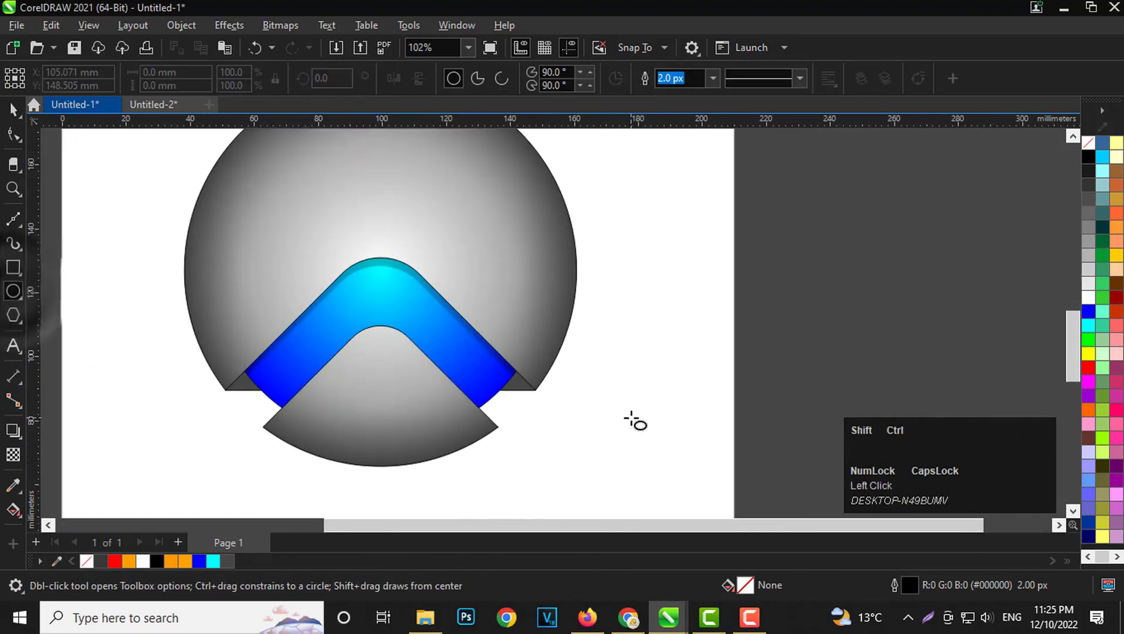
drag(630, 417, 653, 450)
Create a concentric duplicate of the circle, scaled down to about 12.4 mm in diameter.
scroll(683, 474, up, 3)
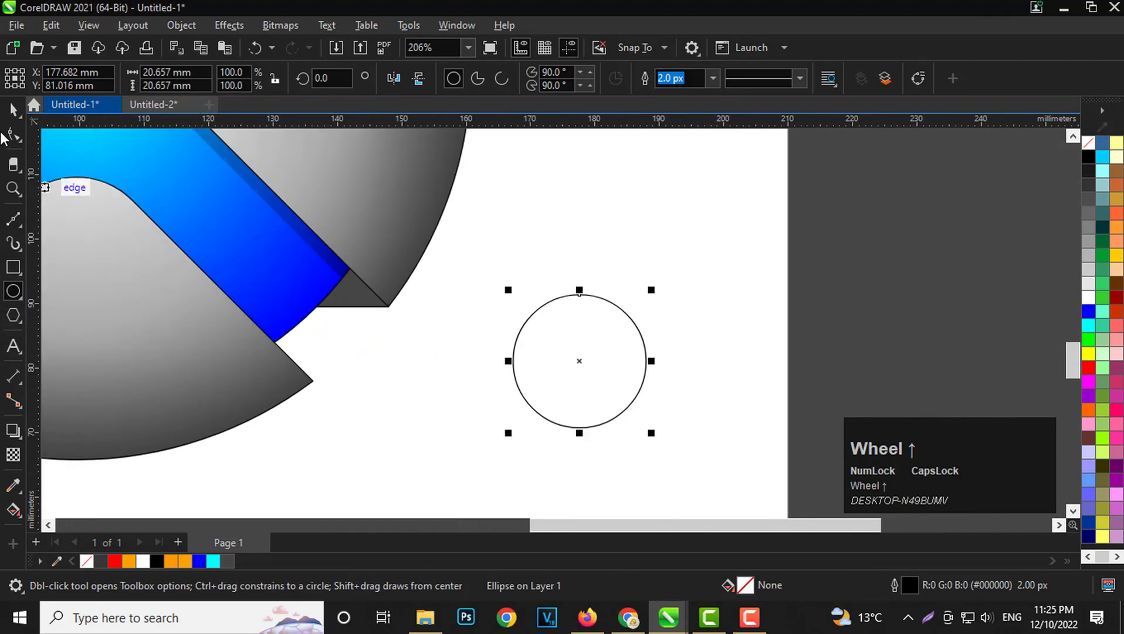
click(12, 110)
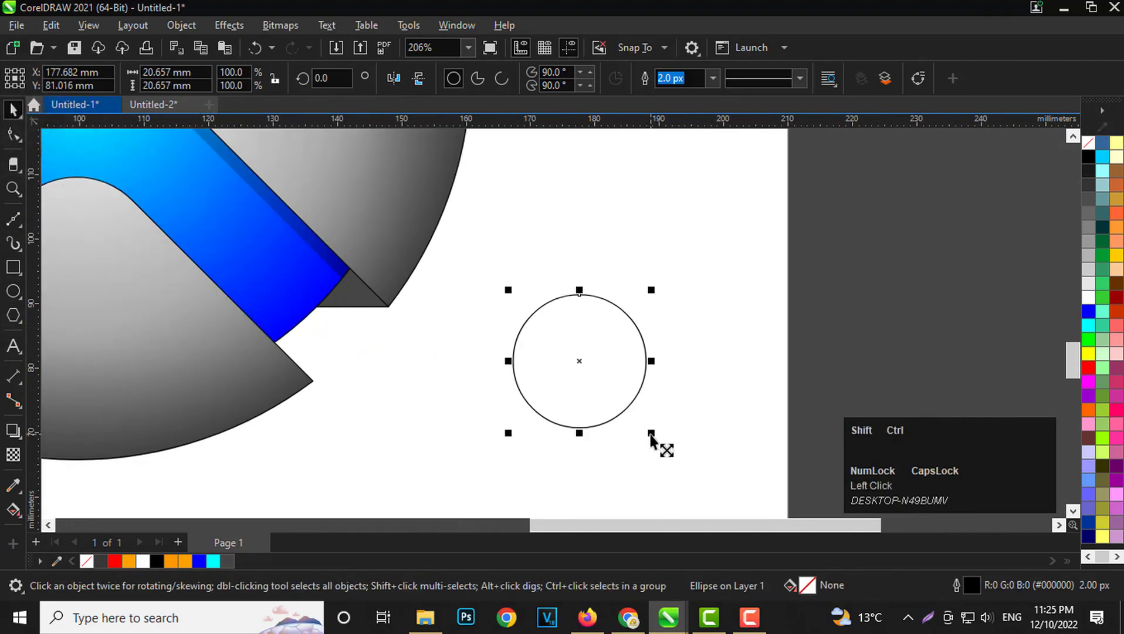
drag(651, 434, 629, 433)
right_click(629, 433)
scroll(560, 399, up, 3)
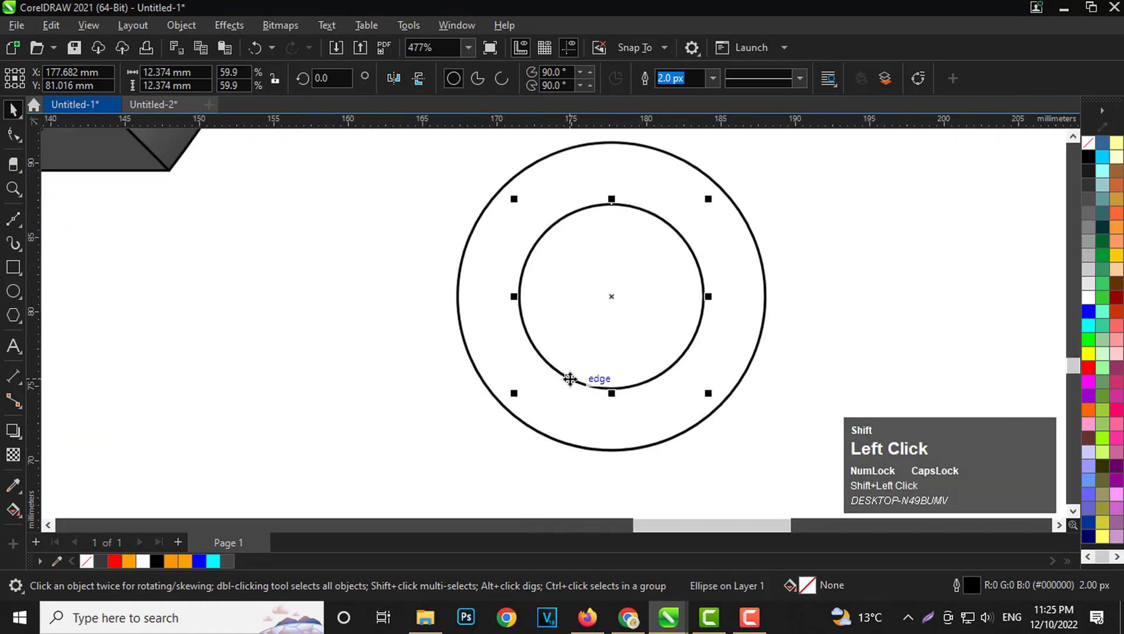
Move the inner circle toward the outer circle's lower-left edge and enlarge it to about 13.6 mm in diameter.
drag(550, 415, 543, 434)
scroll(524, 404, down, 1)
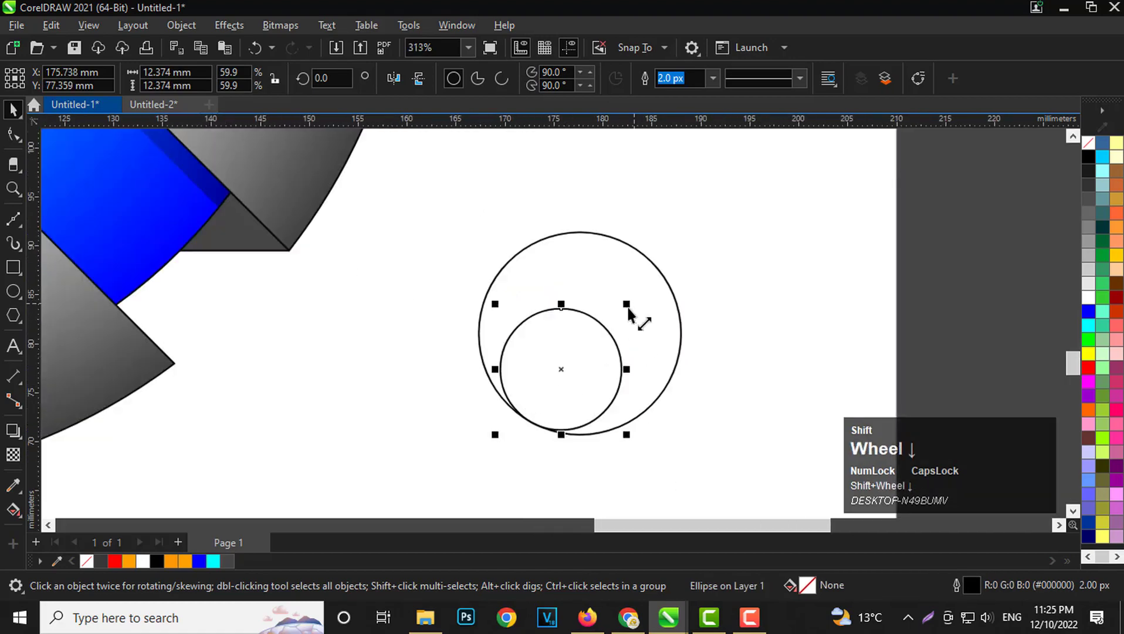
drag(627, 306, 638, 275)
click(778, 278)
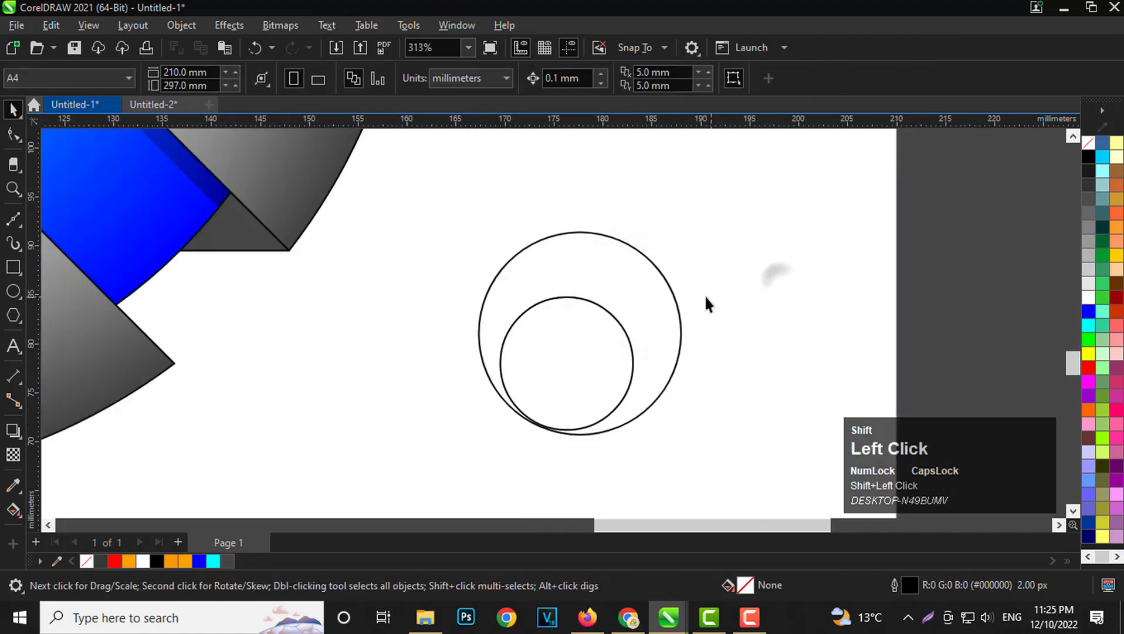
Fill the outer circle with solid blue.
click(672, 288)
click(1088, 311)
click(823, 344)
Give the inner circle a linear fountain fill running diagonally from its upper right to its lower left.
click(605, 370)
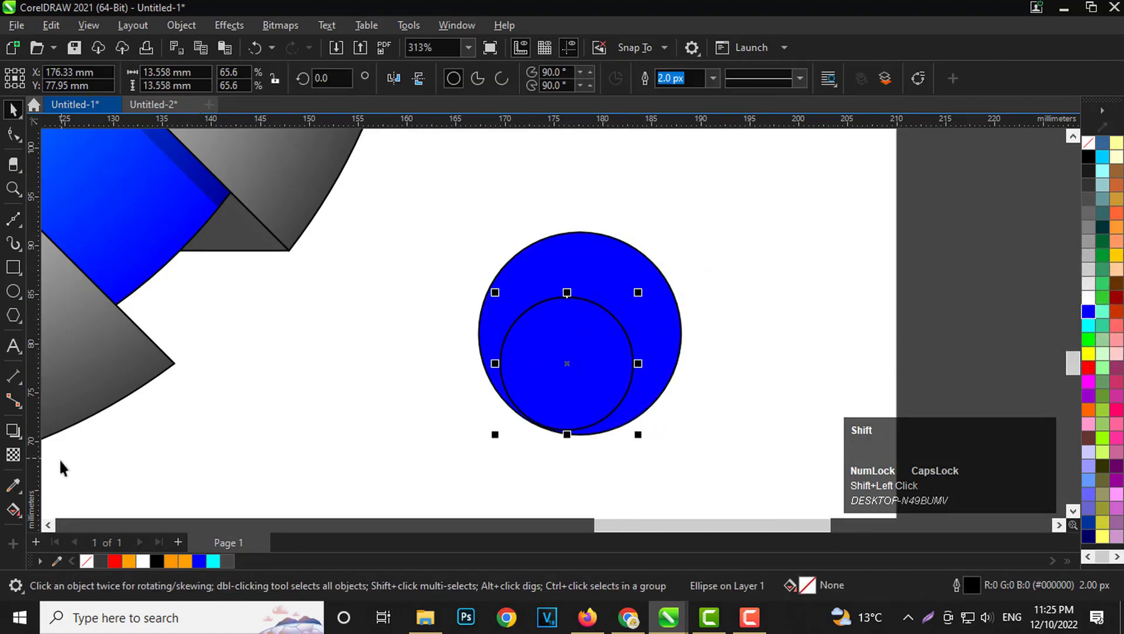
click(12, 509)
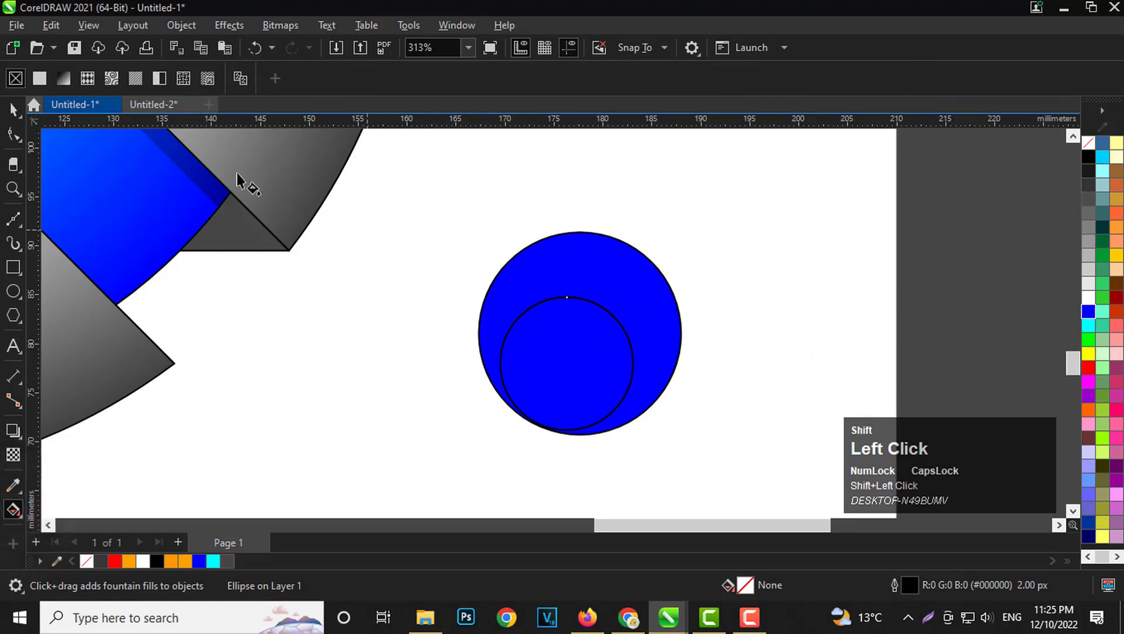
click(65, 82)
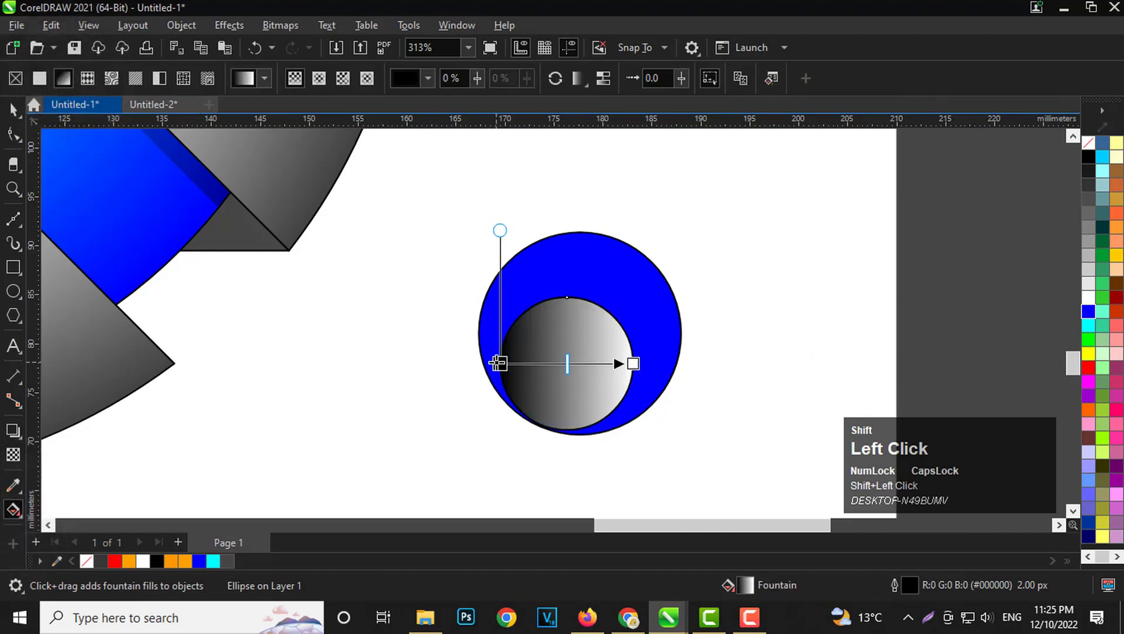
drag(498, 363, 584, 308)
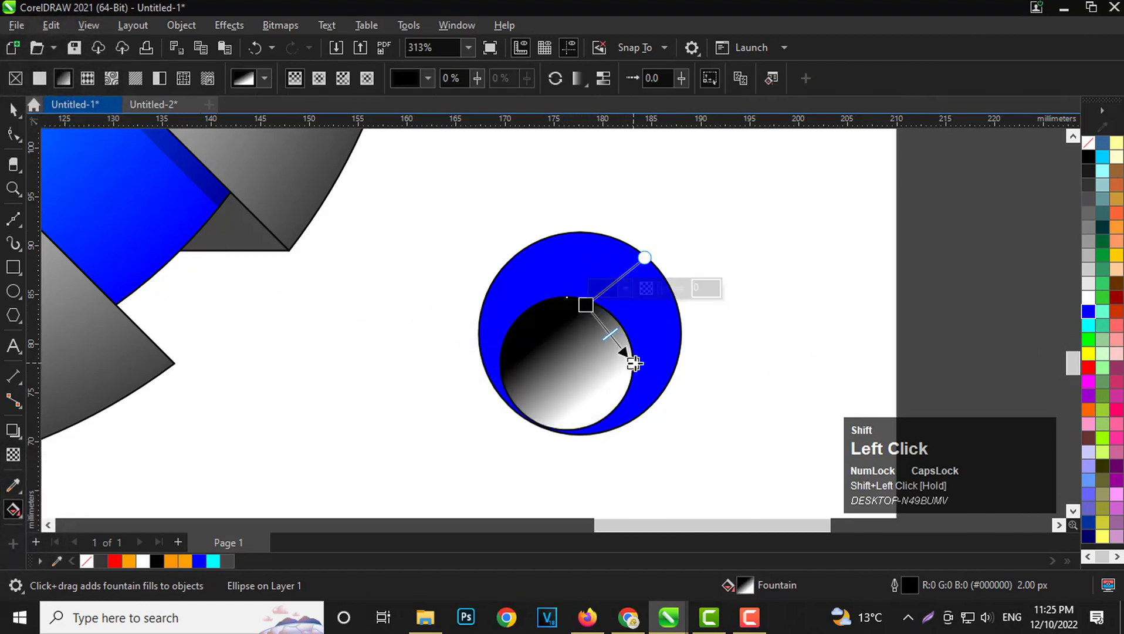
drag(633, 363, 536, 416)
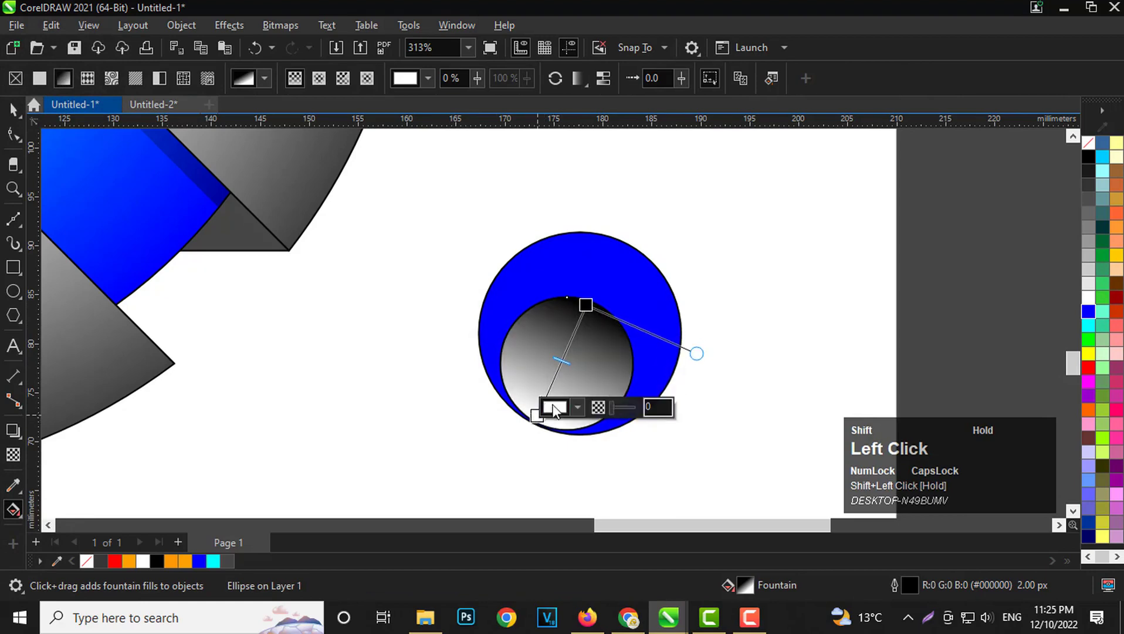
Set the white end node of the inner circle's fountain fill to blue.
click(554, 412)
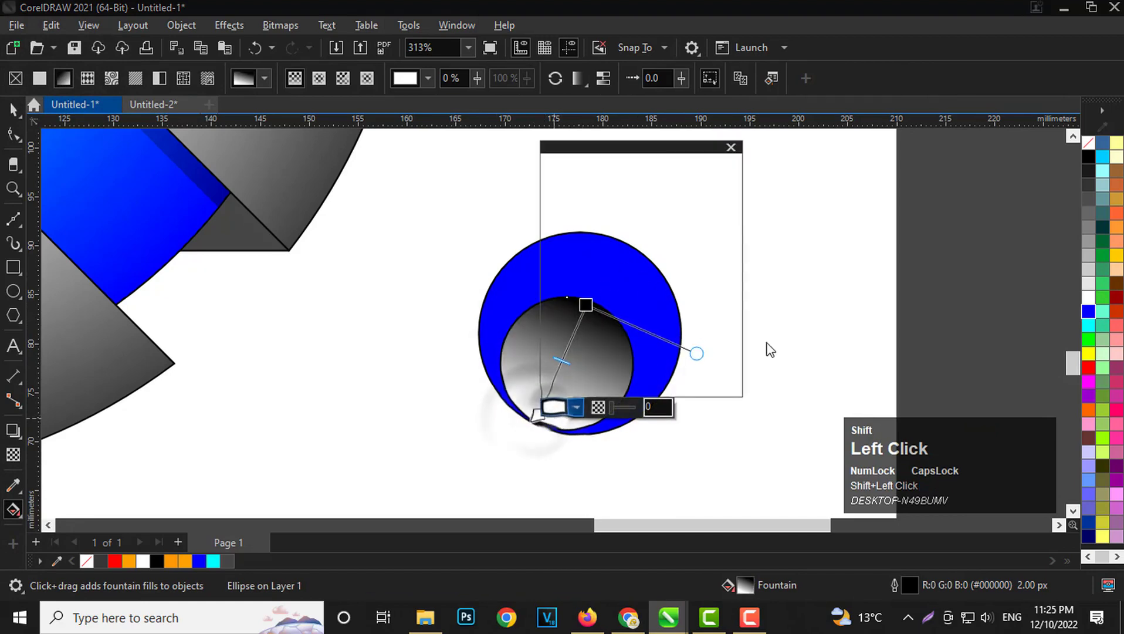
click(700, 374)
click(503, 309)
click(605, 164)
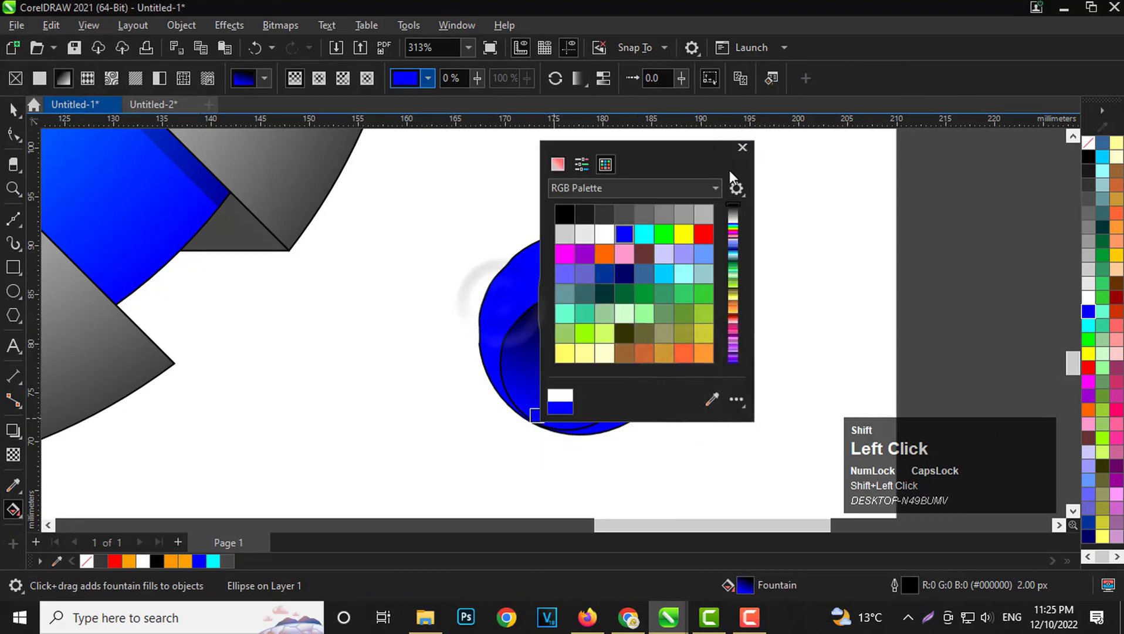
click(742, 147)
Set the black start node of the inner circle's fountain fill to cyan.
click(586, 304)
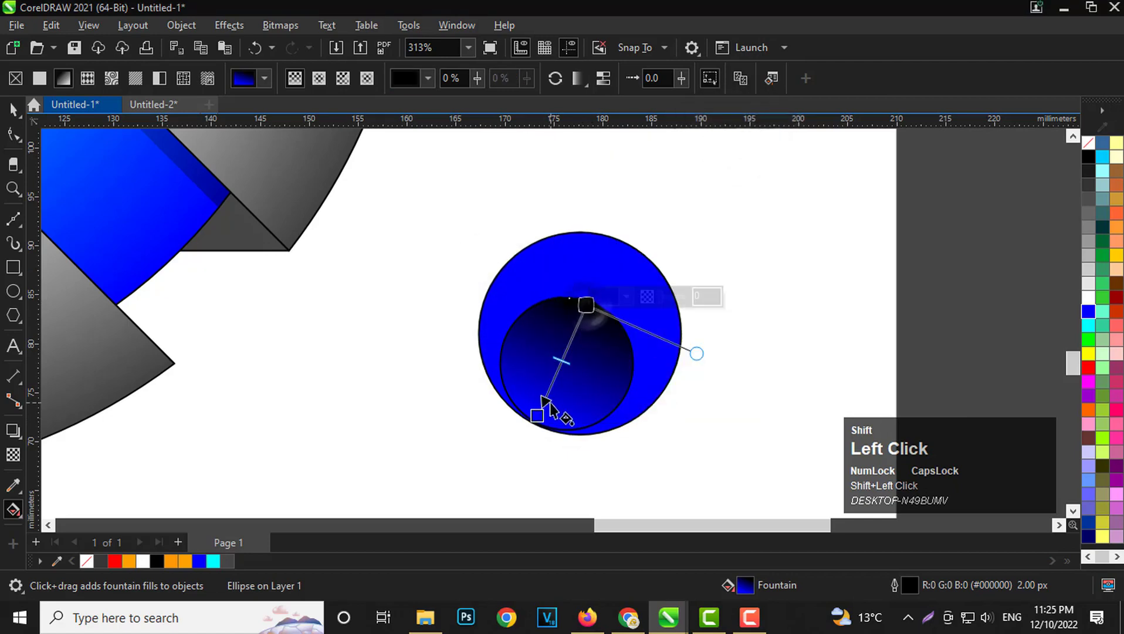
click(599, 299)
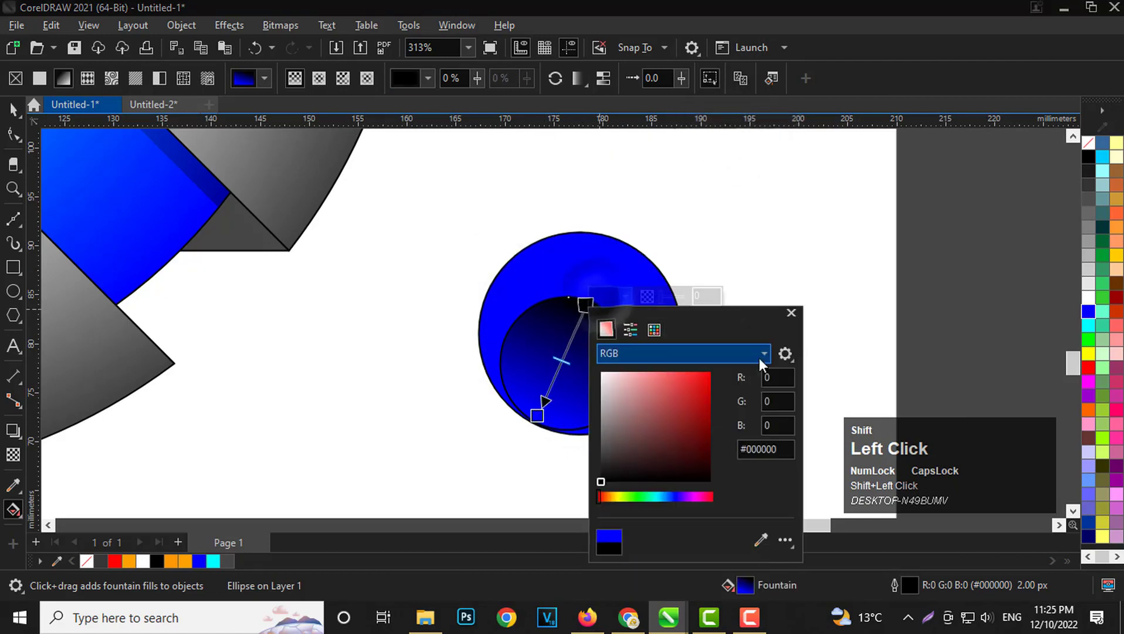
click(761, 540)
click(1088, 324)
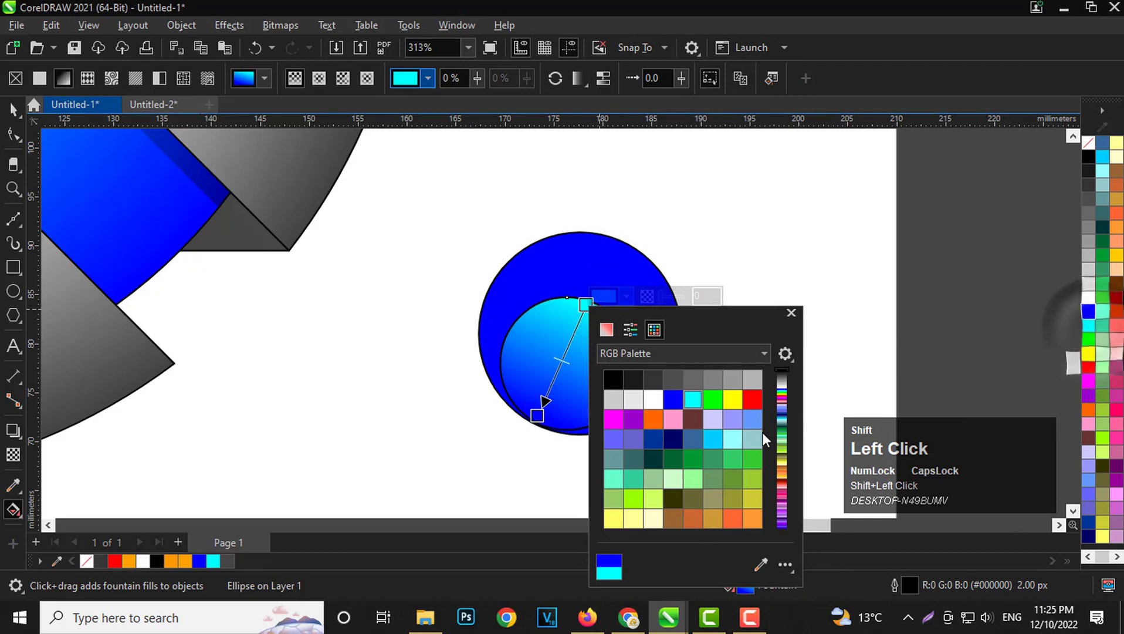
click(792, 312)
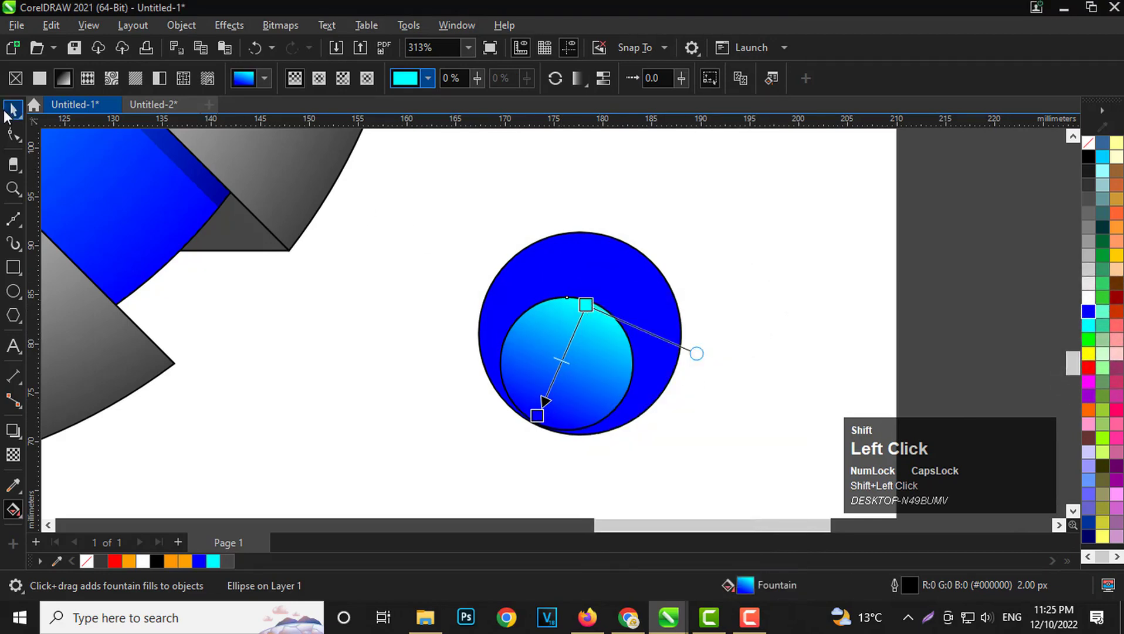
Remove the outlines from both small circles and group them together.
click(13, 109)
click(426, 201)
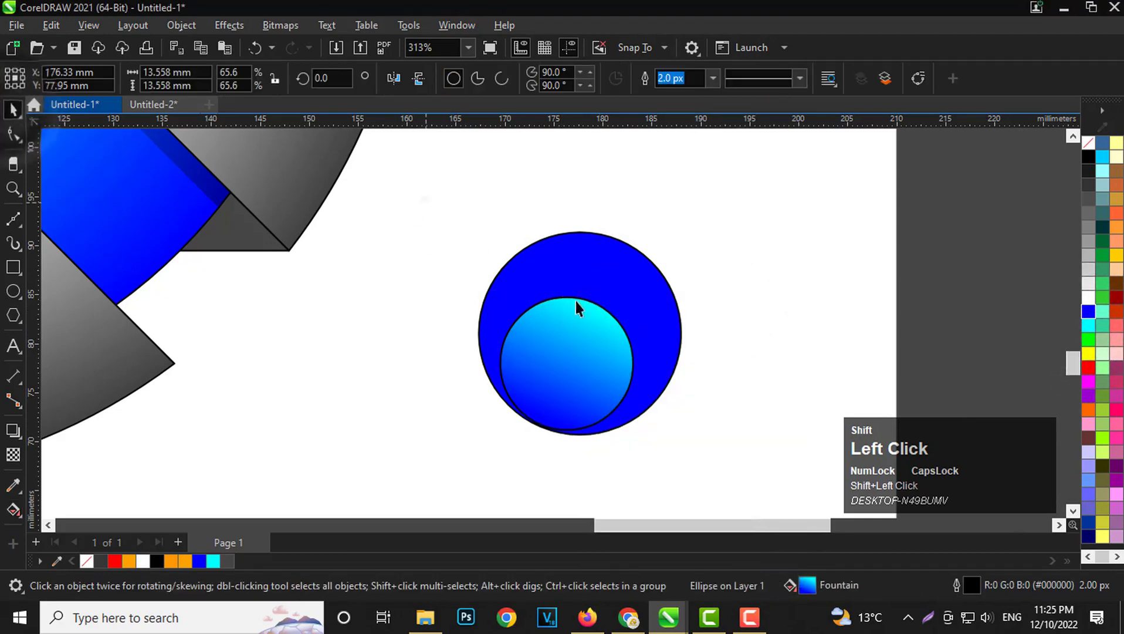
shift+right_click(1089, 142)
shift+click(1009, 155)
key(ctrl+f)
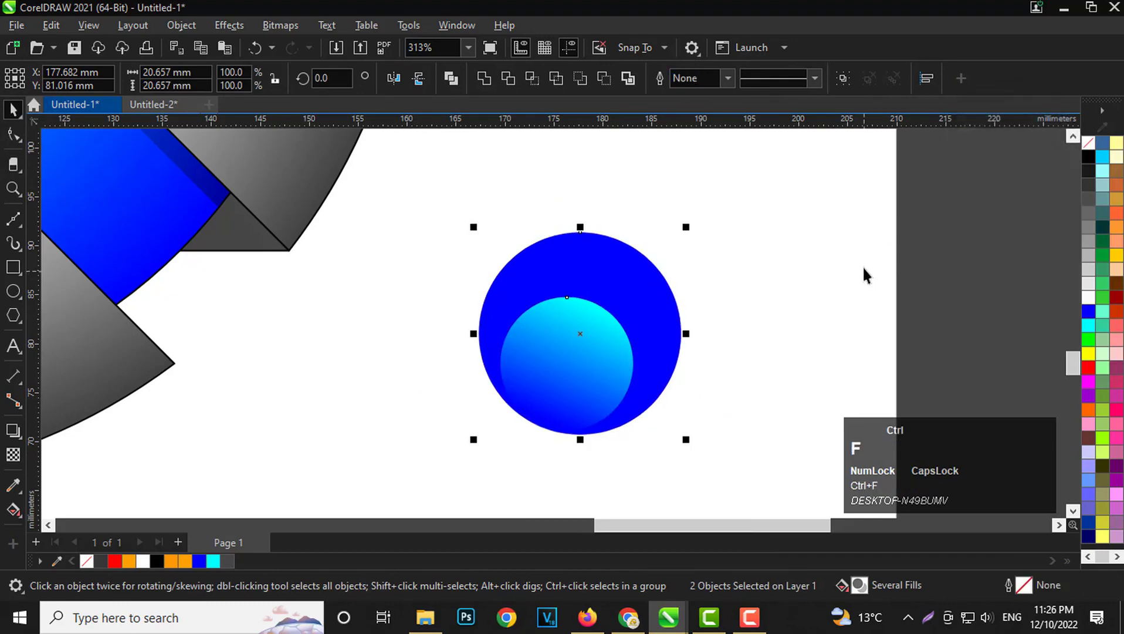
key(ctrl+g)
scroll(994, 188, down, 1)
click(1070, 105)
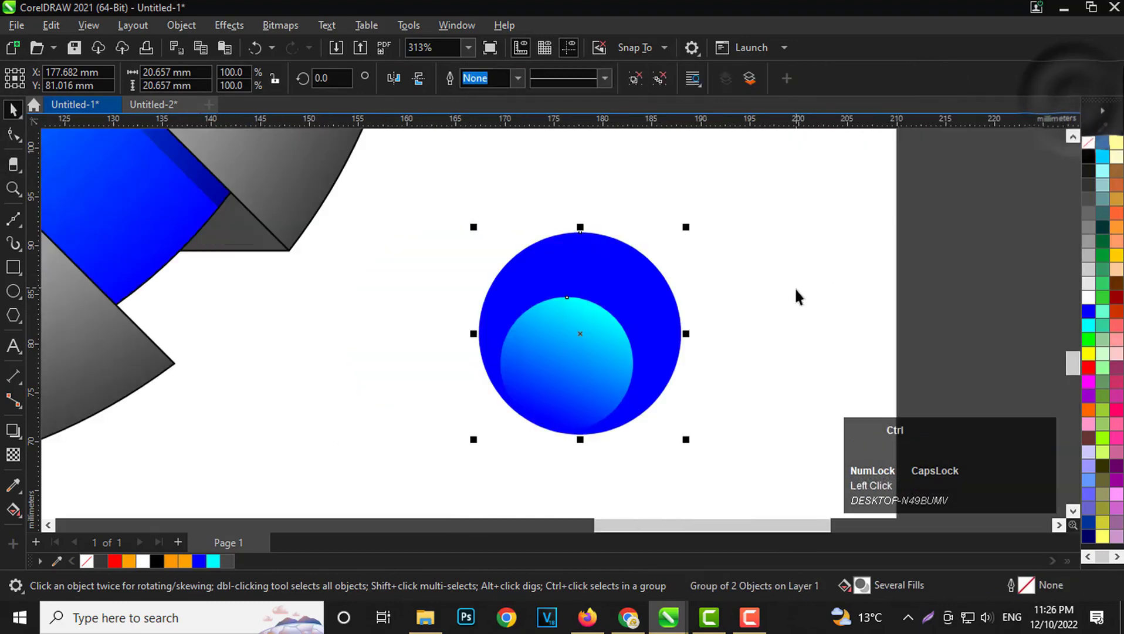
key(ctrl+g)
Move the grouped circles onto the lower gray piece below the chevron and centre them horizontally on the graphic.
scroll(604, 303, down, 2)
scroll(602, 299, up, 1)
drag(769, 299, 265, 247)
scroll(408, 332, down, 1)
scroll(302, 327, up, 1)
shift+click(445, 351)
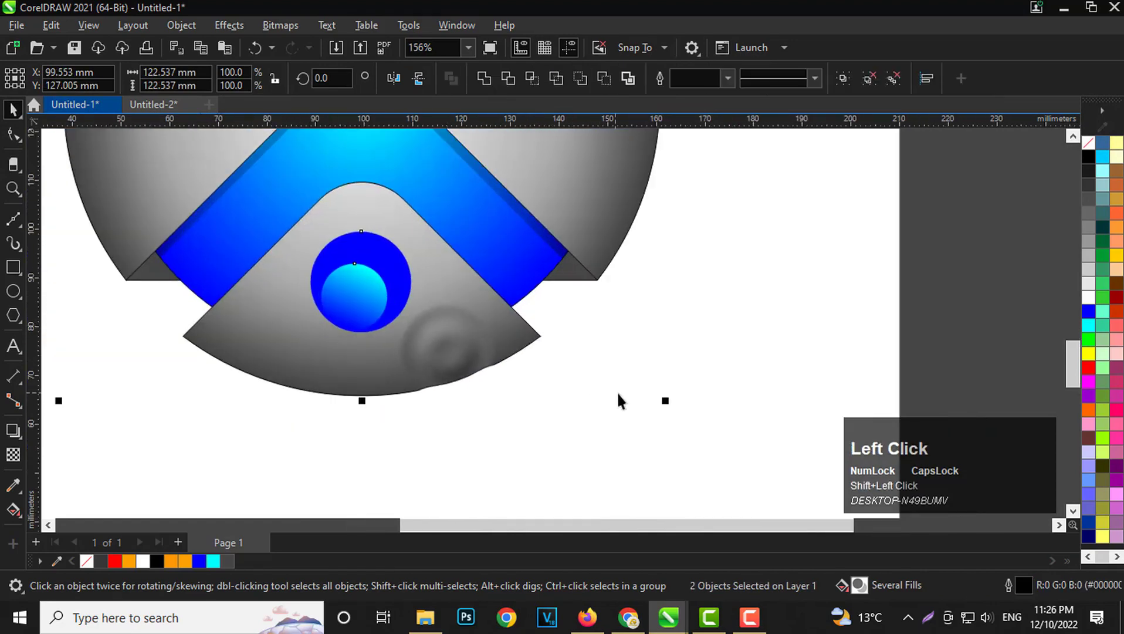
click(732, 323)
Shift the grouped circles slightly lower within the lower gray piece and centre them horizontally again.
scroll(727, 327, down, 1)
scroll(392, 324, up, 2)
drag(403, 260, 400, 283)
shift+click(508, 327)
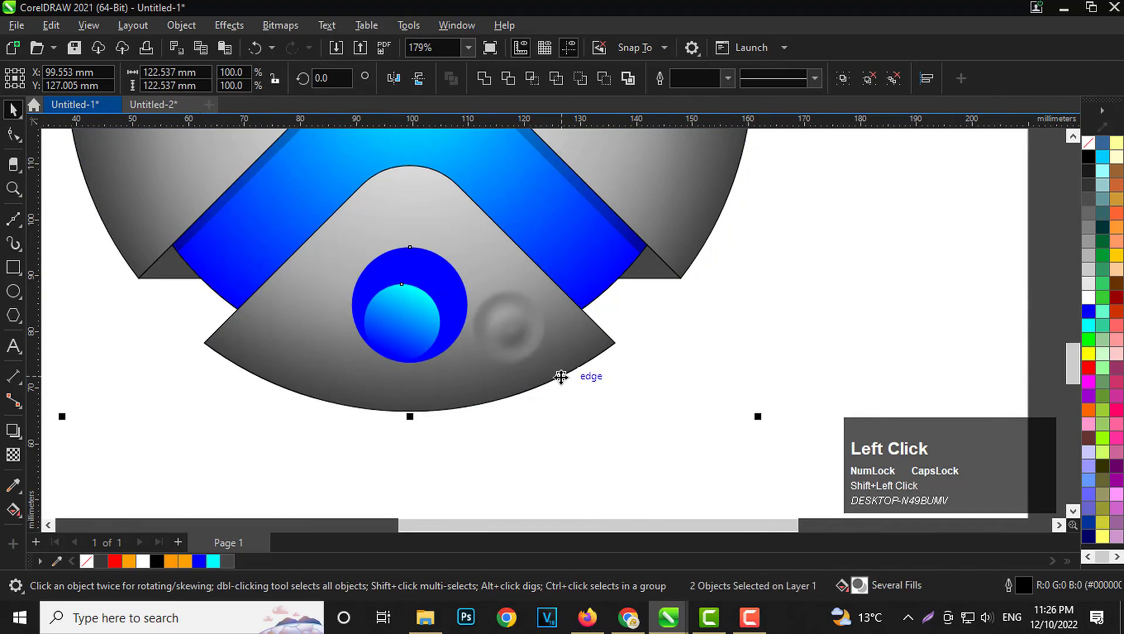
click(579, 452)
scroll(557, 450, down, 3)
scroll(559, 454, down, 2)
scroll(504, 305, up, 2)
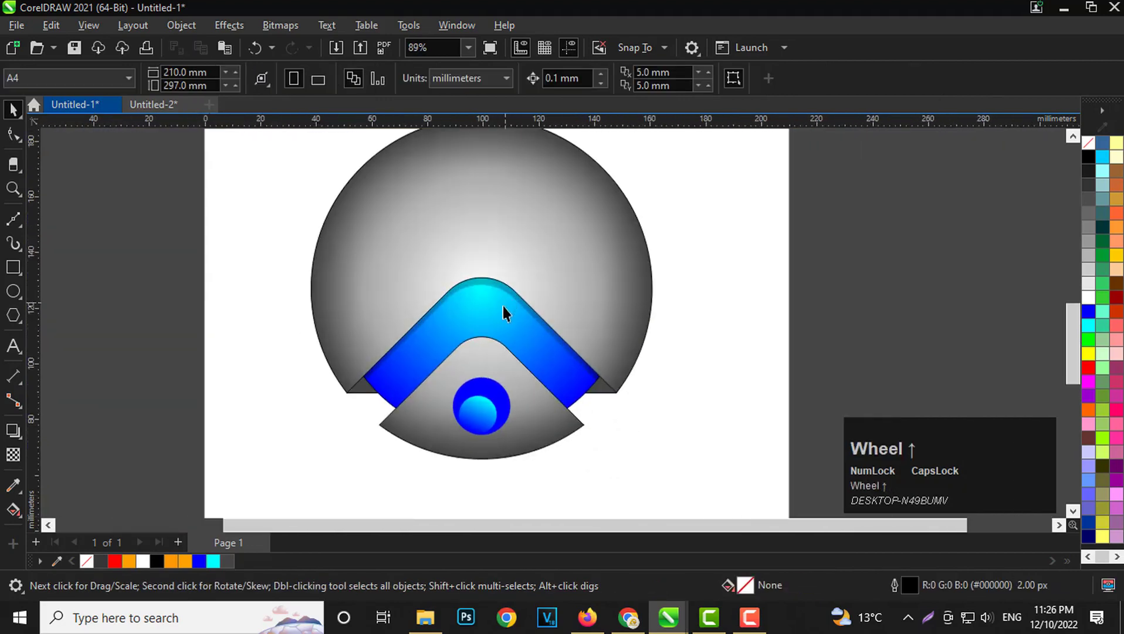
scroll(503, 306, up, 1)
scroll(499, 287, down, 3)
scroll(483, 278, up, 2)
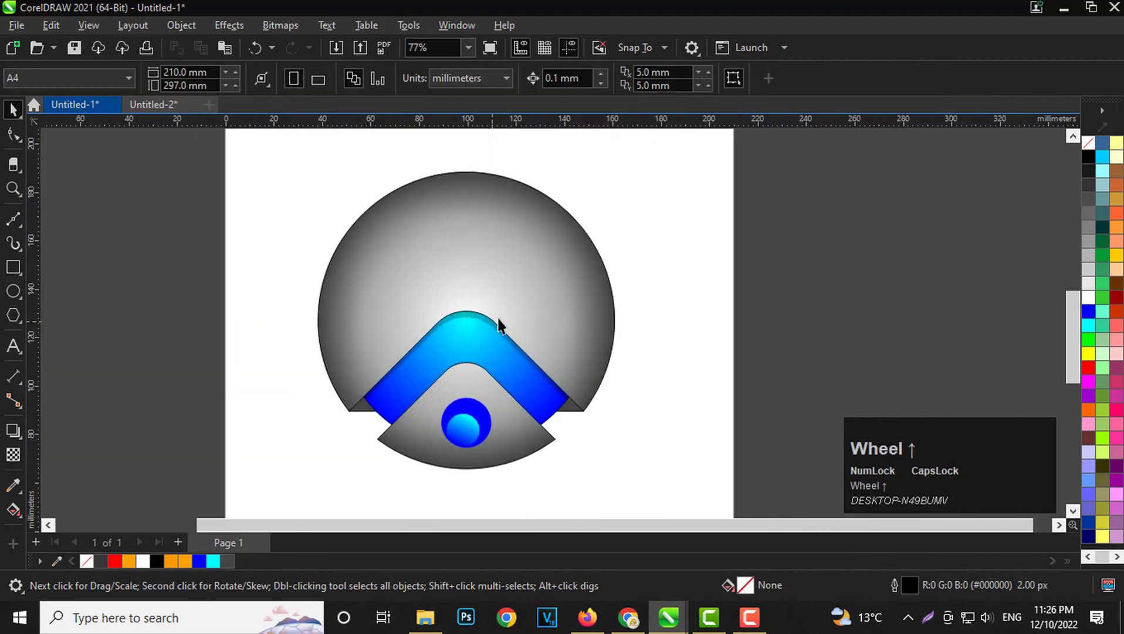
scroll(446, 295, up, 1)
click(431, 271)
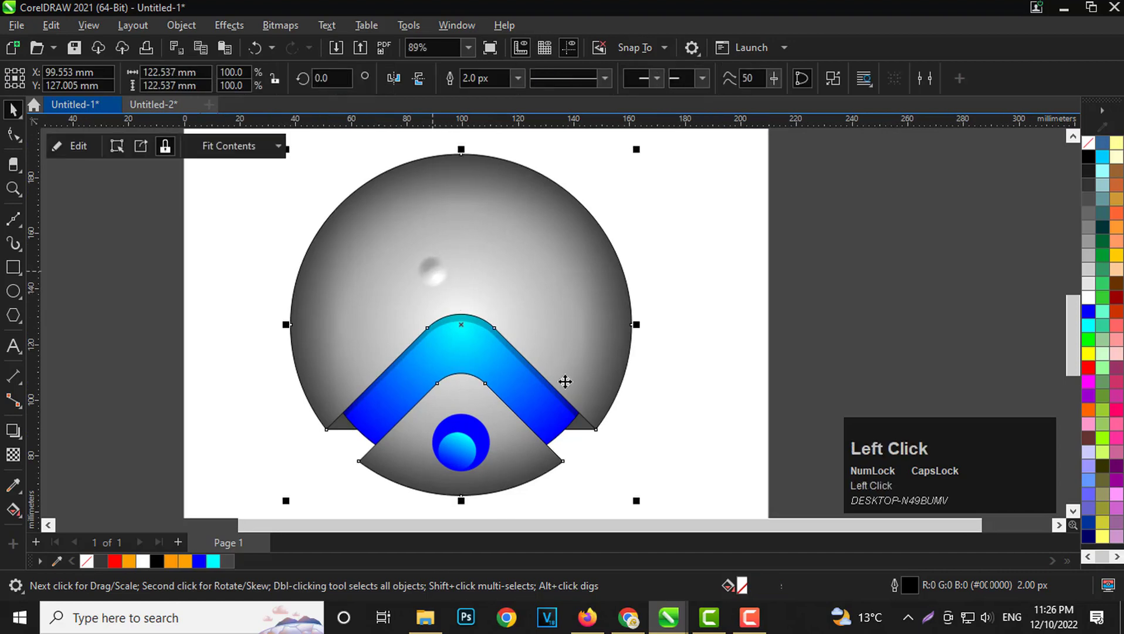
click(817, 297)
click(447, 262)
click(891, 271)
click(507, 277)
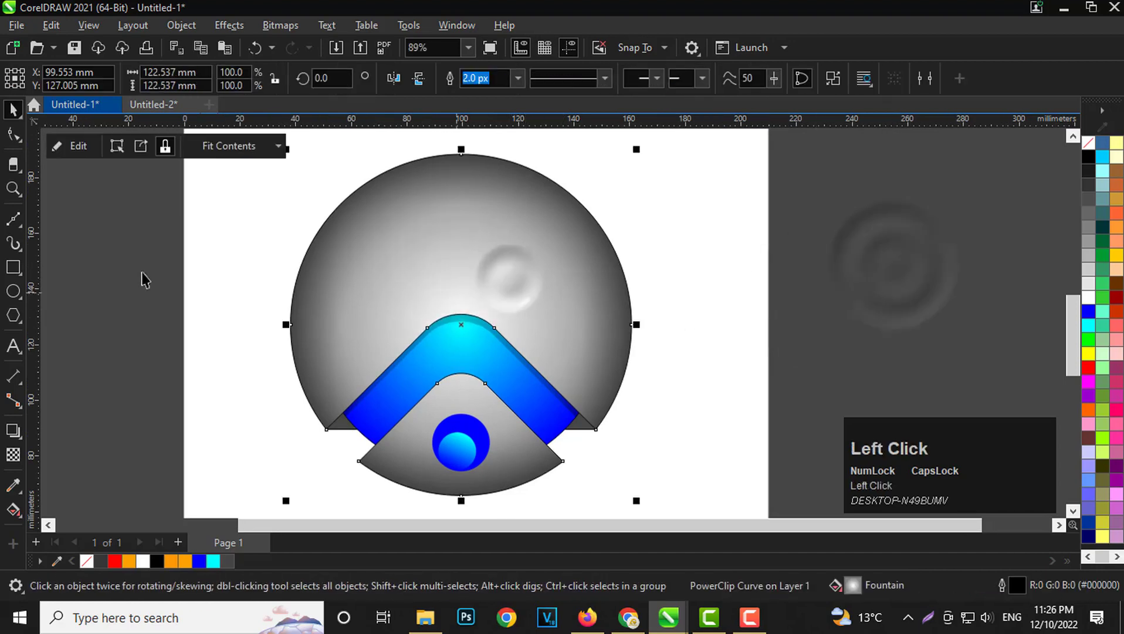
click(146, 355)
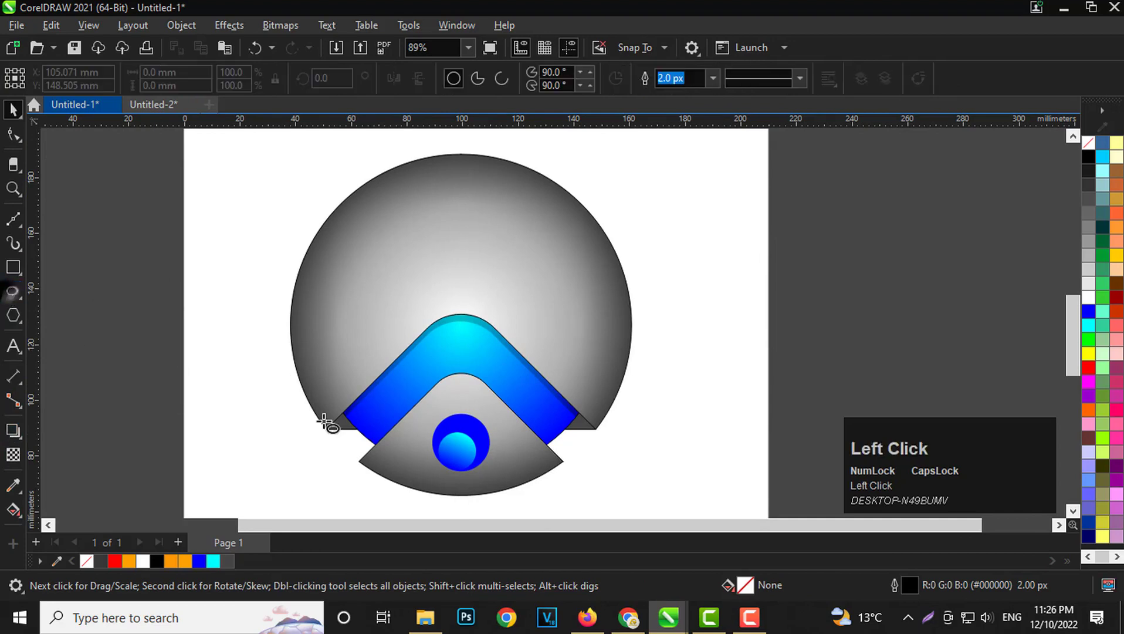
Draw a circle about 95 mm across from the gray circle's centre, fill it white and remove its outline.
drag(462, 324, 562, 457)
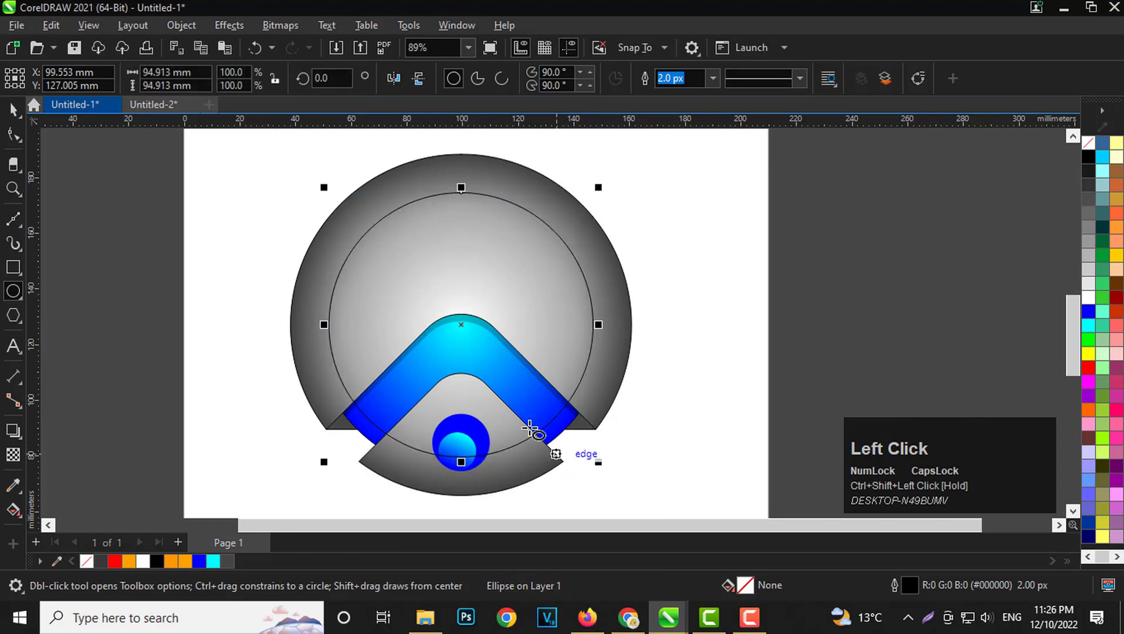
click(13, 109)
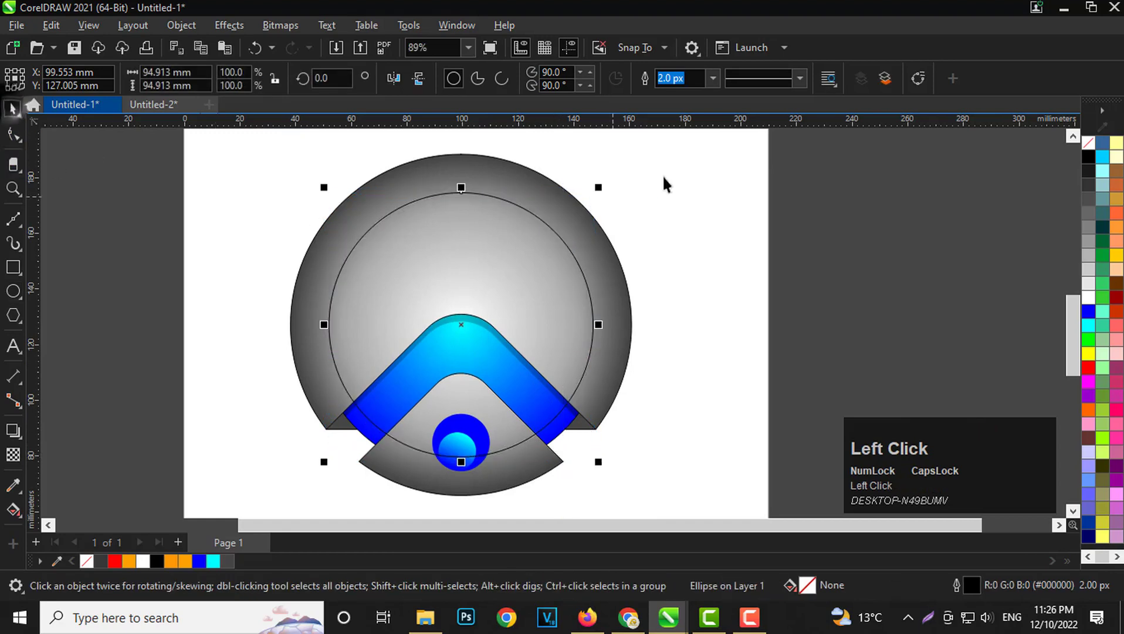
click(1089, 297)
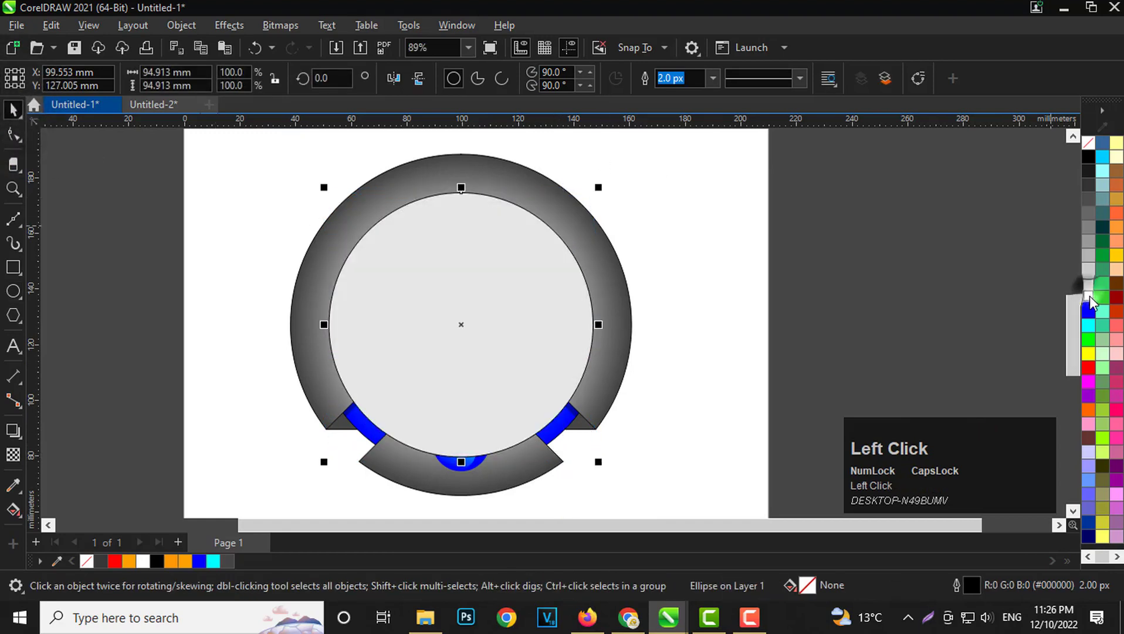
right_click(1087, 141)
click(1038, 153)
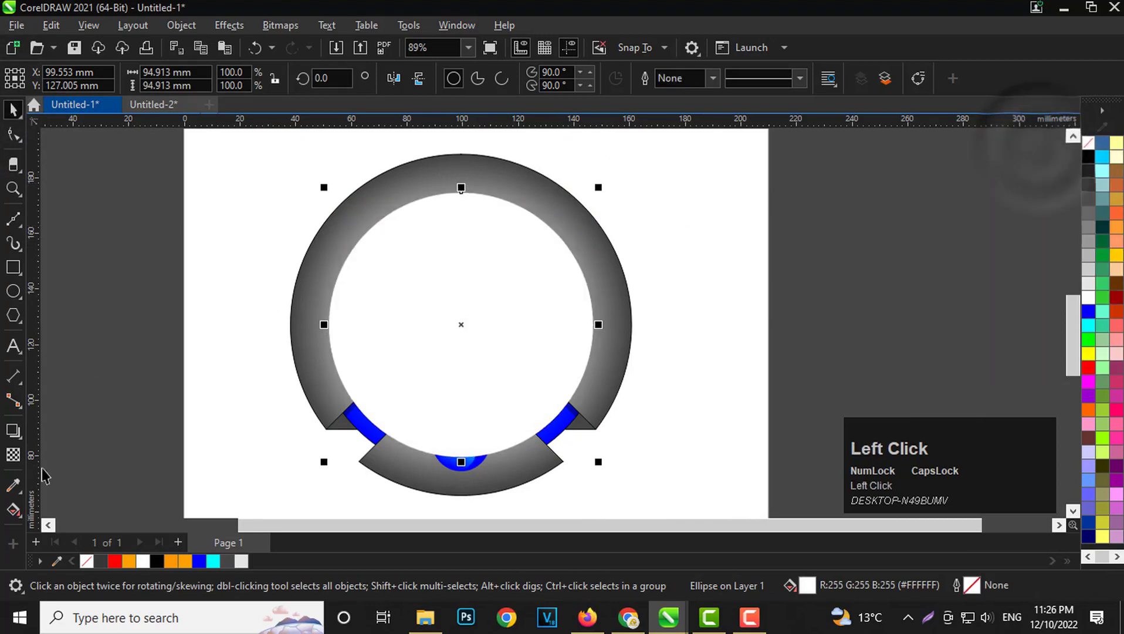
click(12, 431)
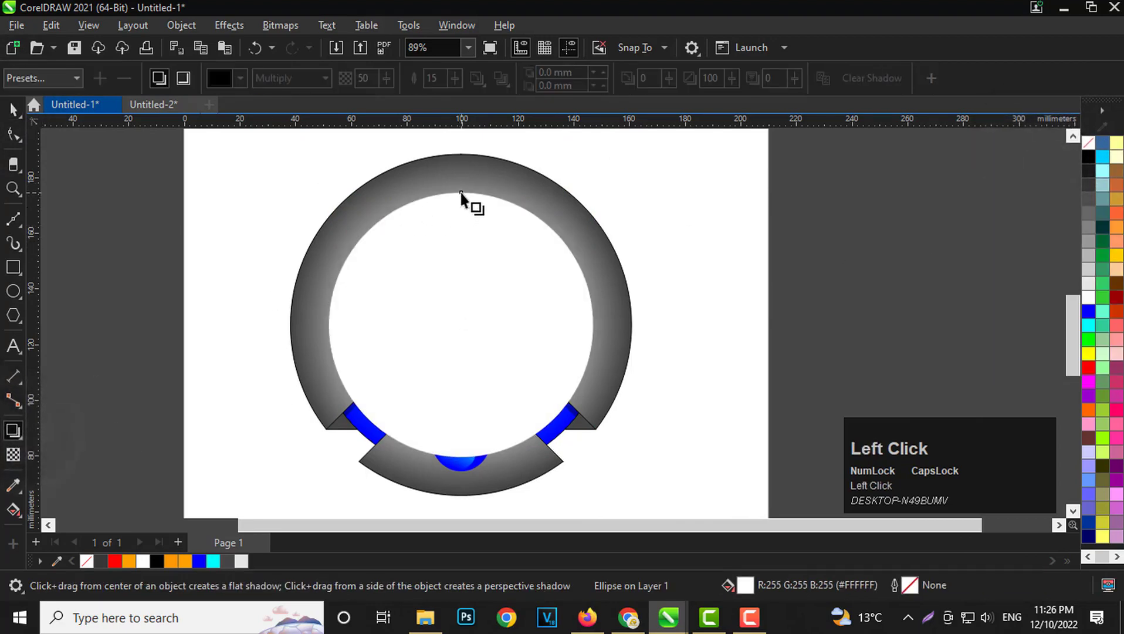
drag(461, 203, 458, 242)
key(ctrl+z)
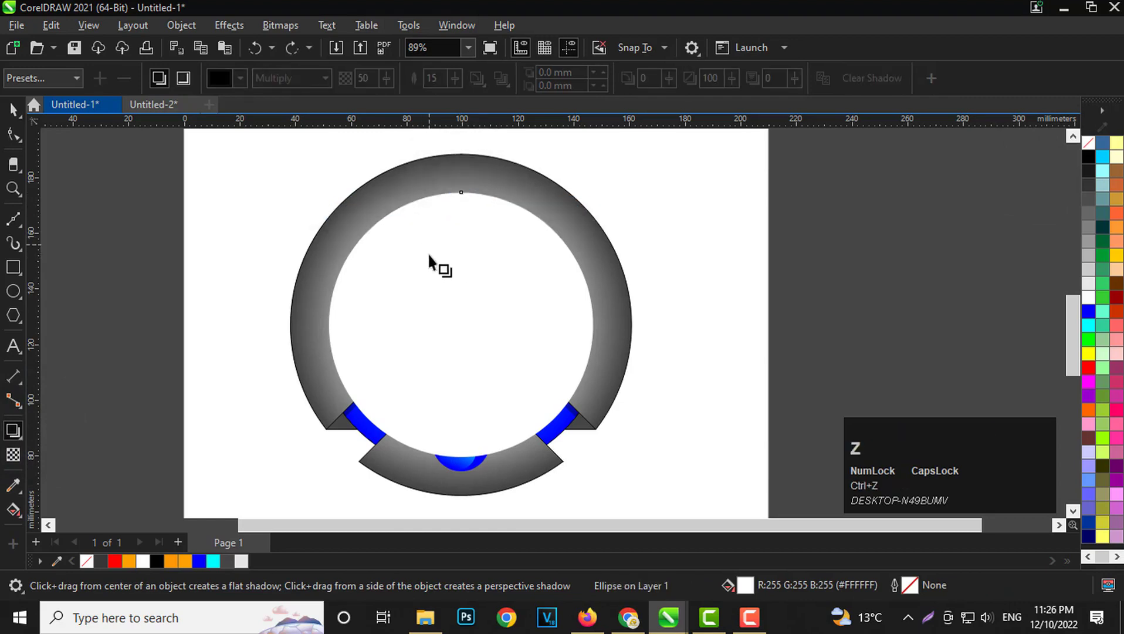
Apply a linear fountain transparency to the white circle, fading from its upper edge down to the chevron's apex.
click(13, 455)
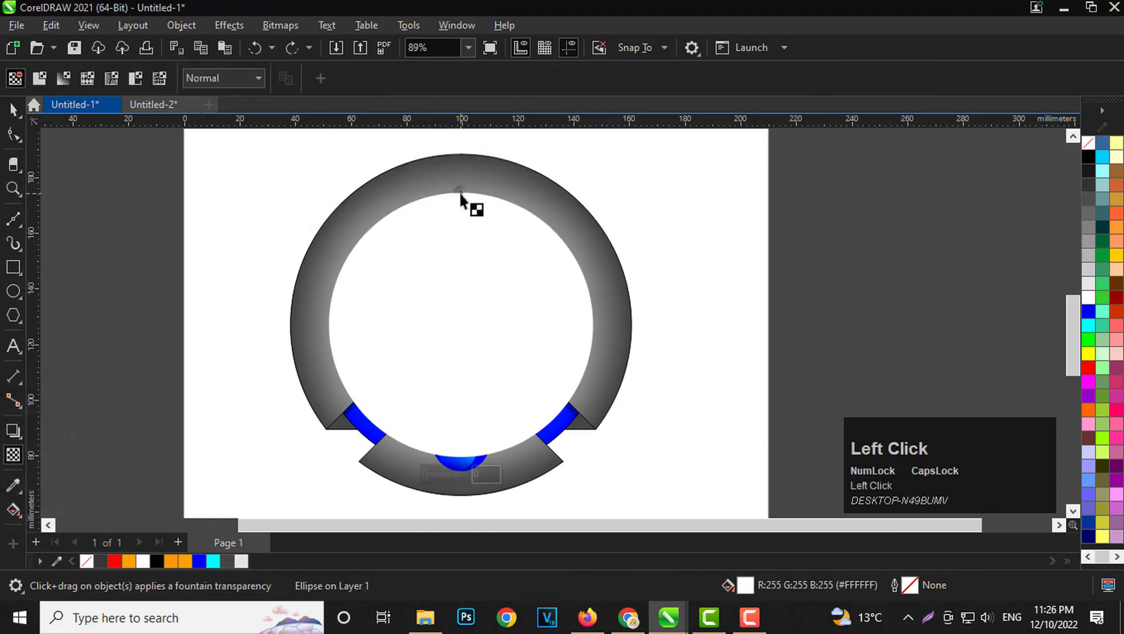
drag(460, 195, 459, 315)
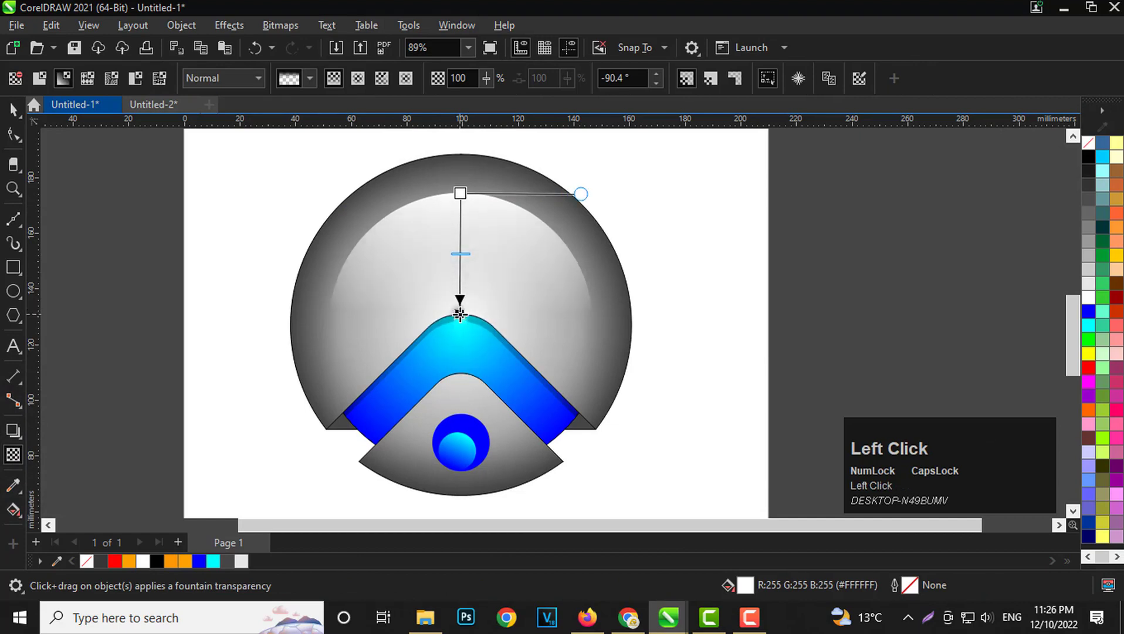
click(460, 313)
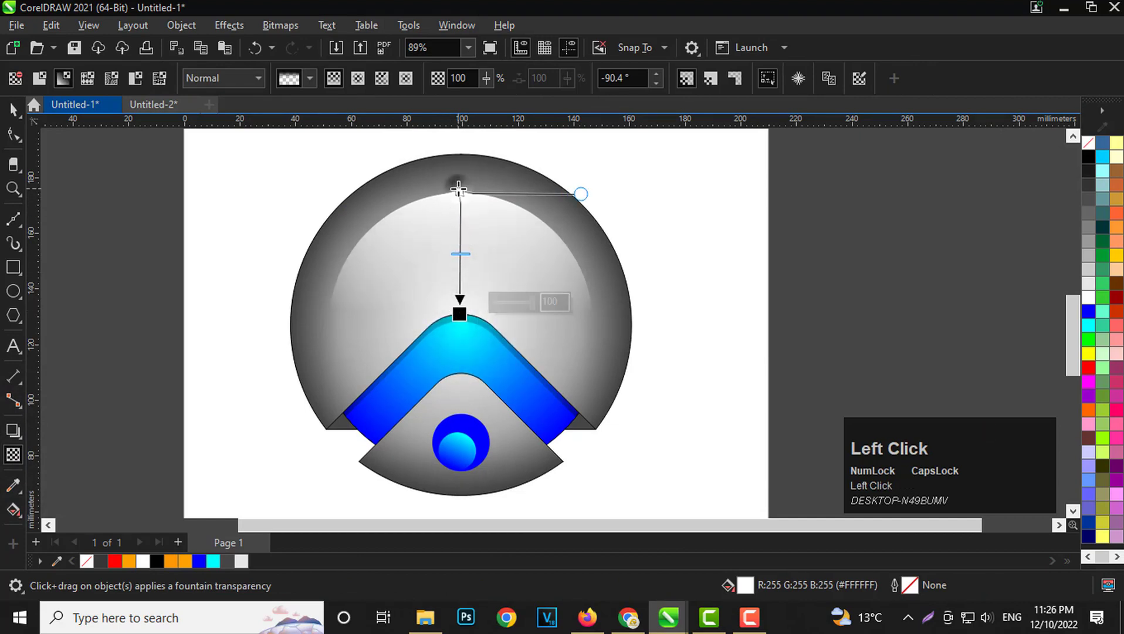
drag(459, 189, 461, 176)
key(ctrl+z)
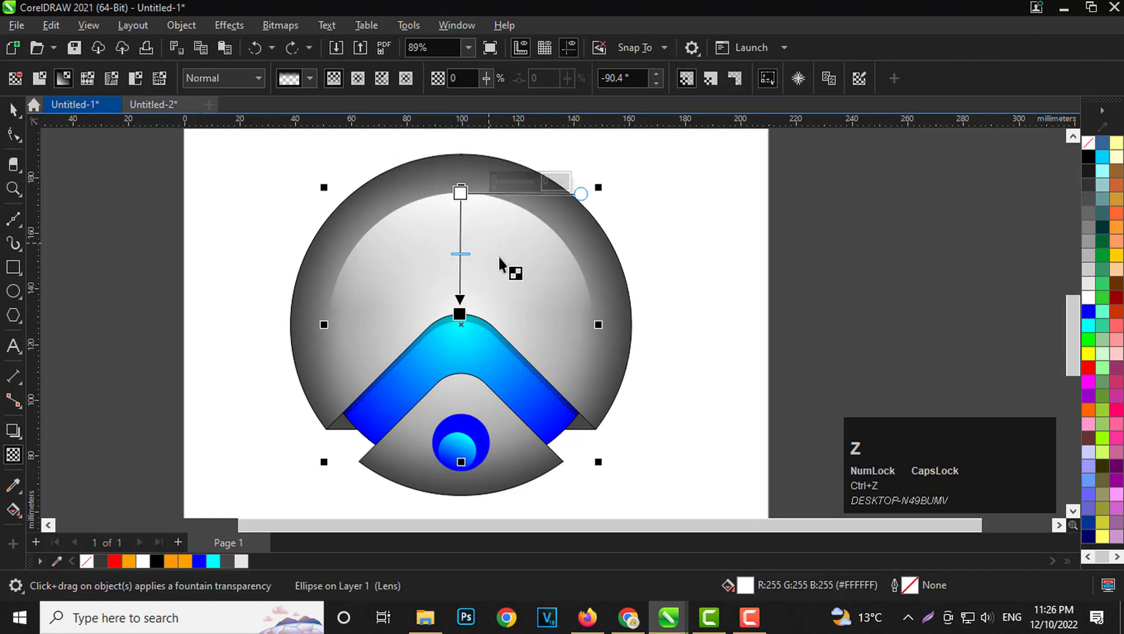
Move the faded white highlight circle slightly upward inside the gray circle.
click(13, 108)
scroll(438, 188, up, 3)
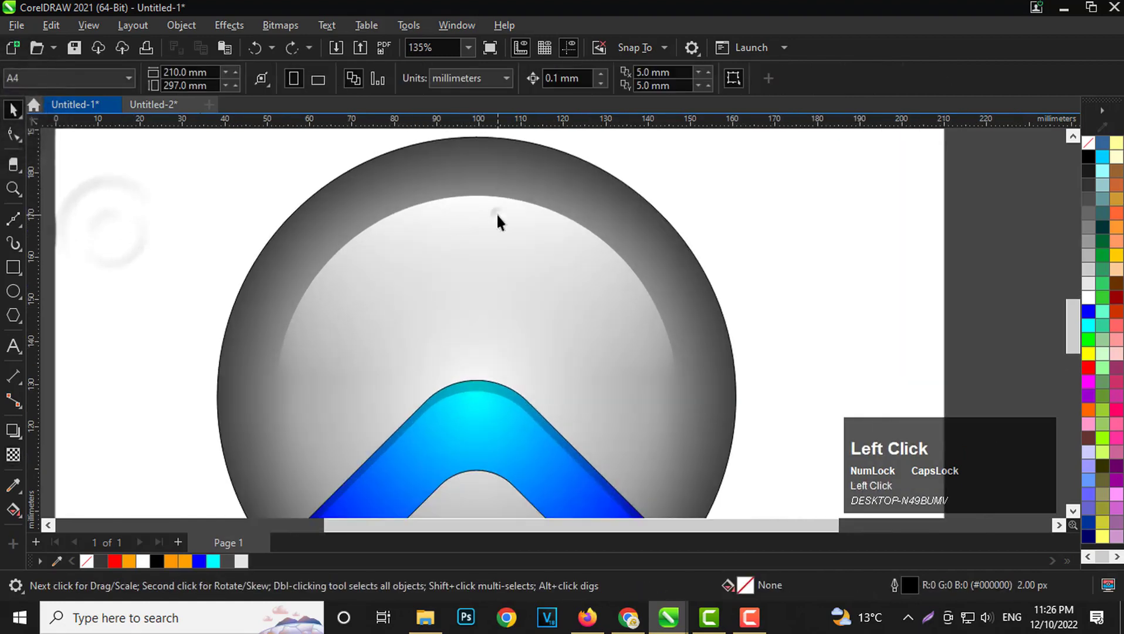
drag(496, 212, 495, 209)
scroll(444, 243, down, 6)
click(729, 293)
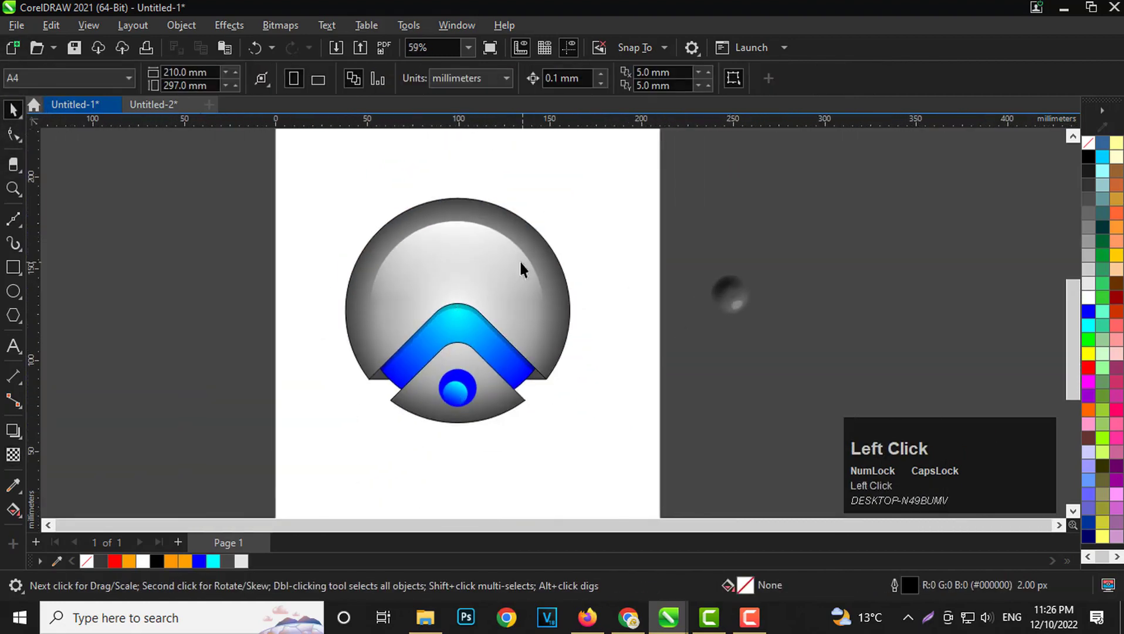
Set the outer end node of the big circle's fountain fill to a lighter gray.
scroll(520, 259, up, 2)
click(575, 301)
click(13, 508)
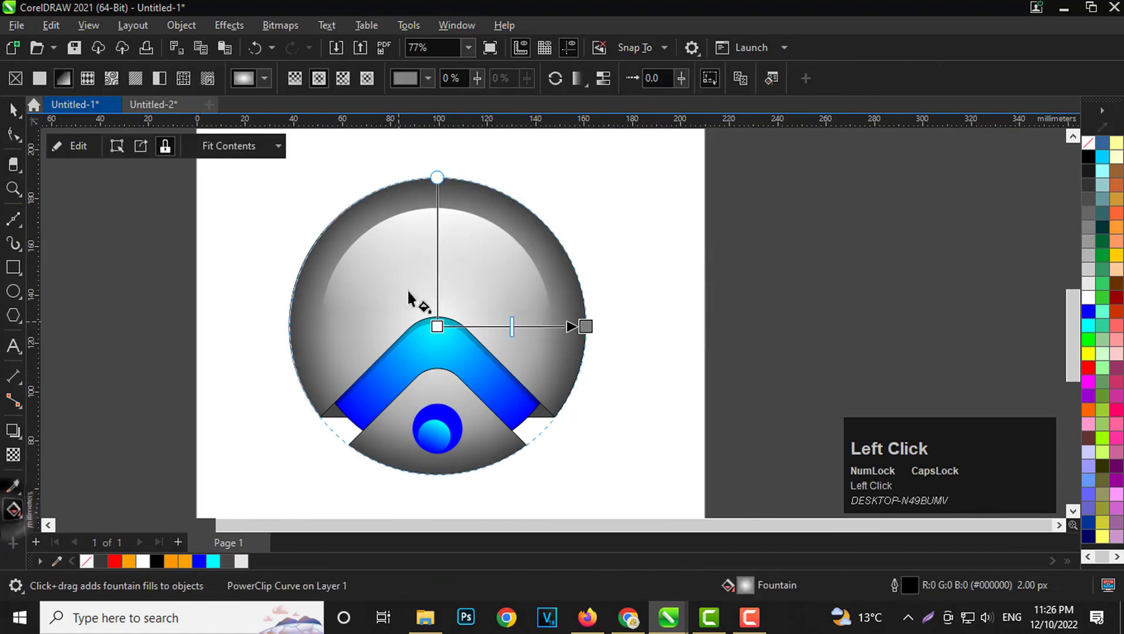
click(586, 327)
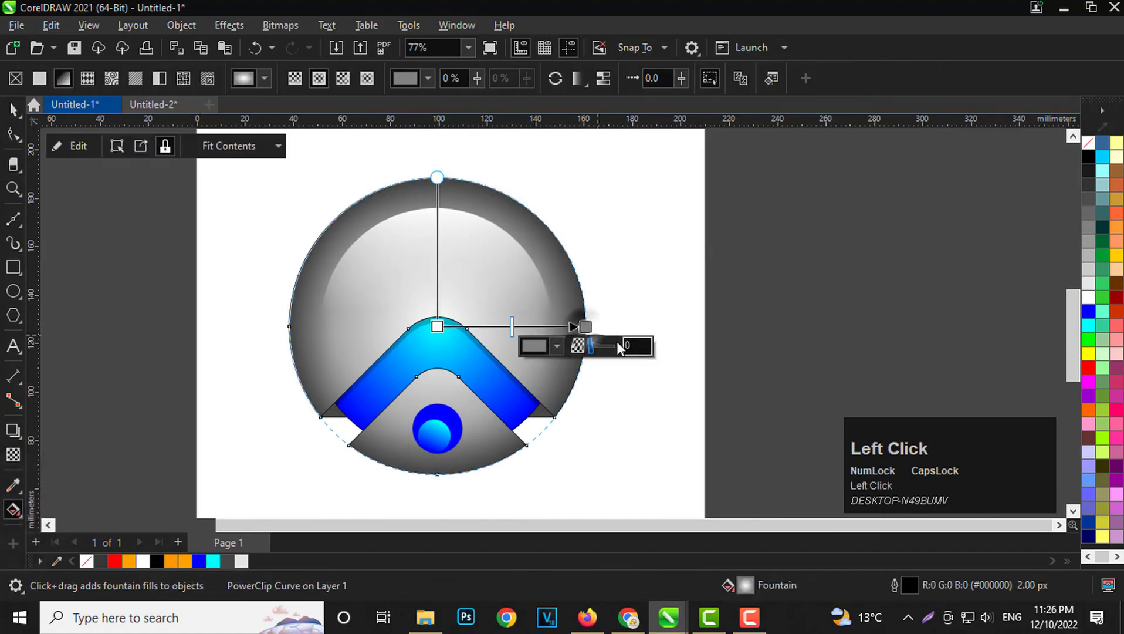
click(540, 344)
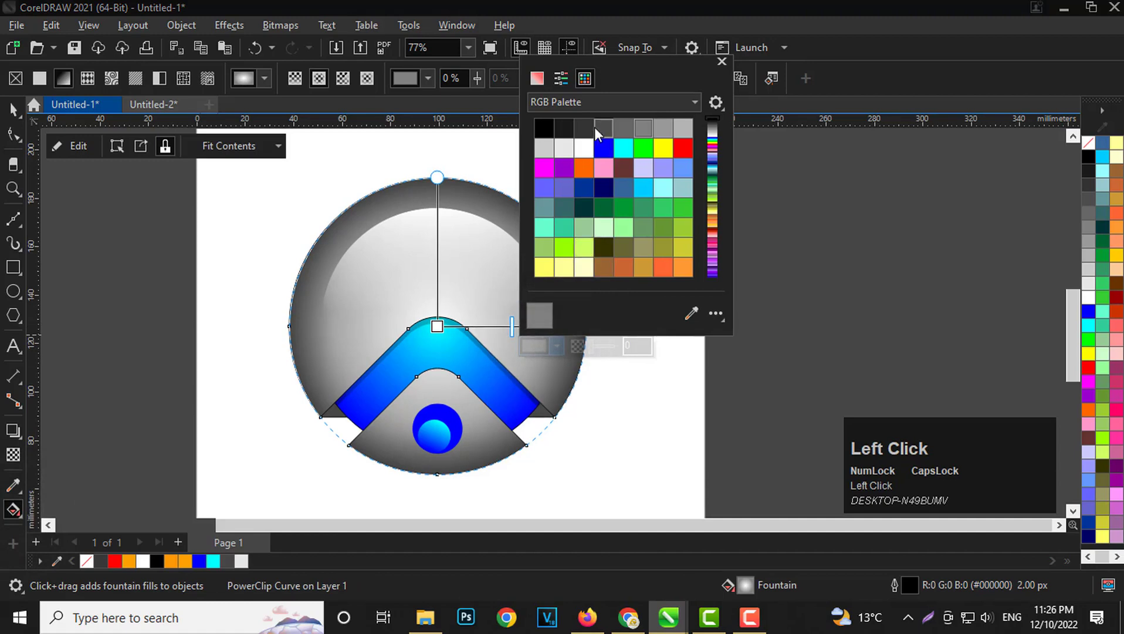
click(662, 125)
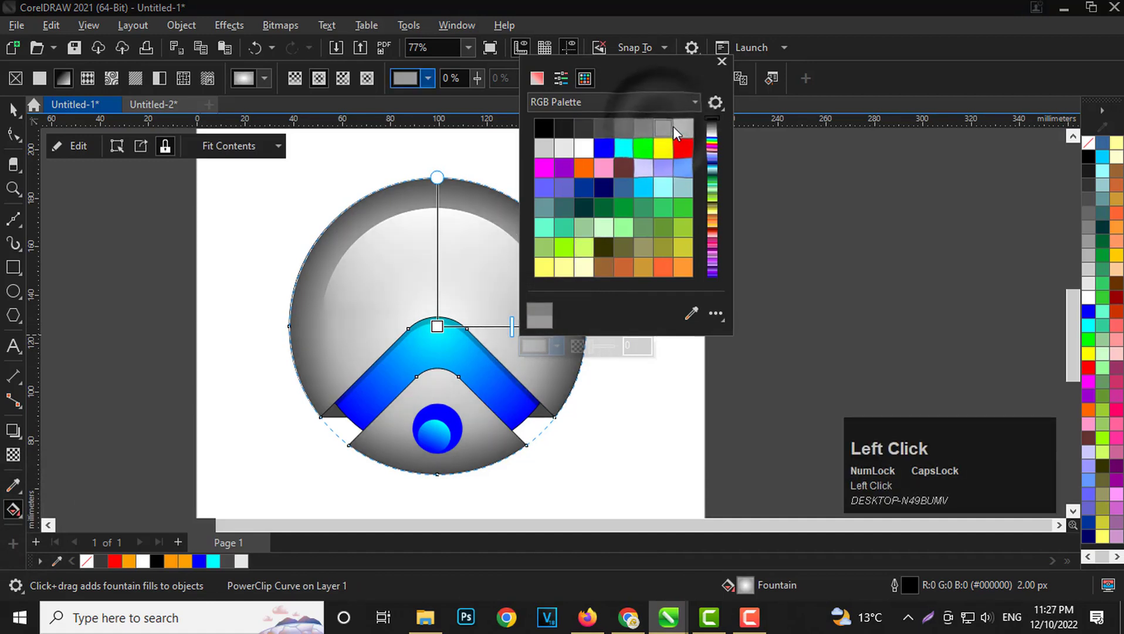
click(721, 61)
click(778, 291)
scroll(411, 352, up, 1)
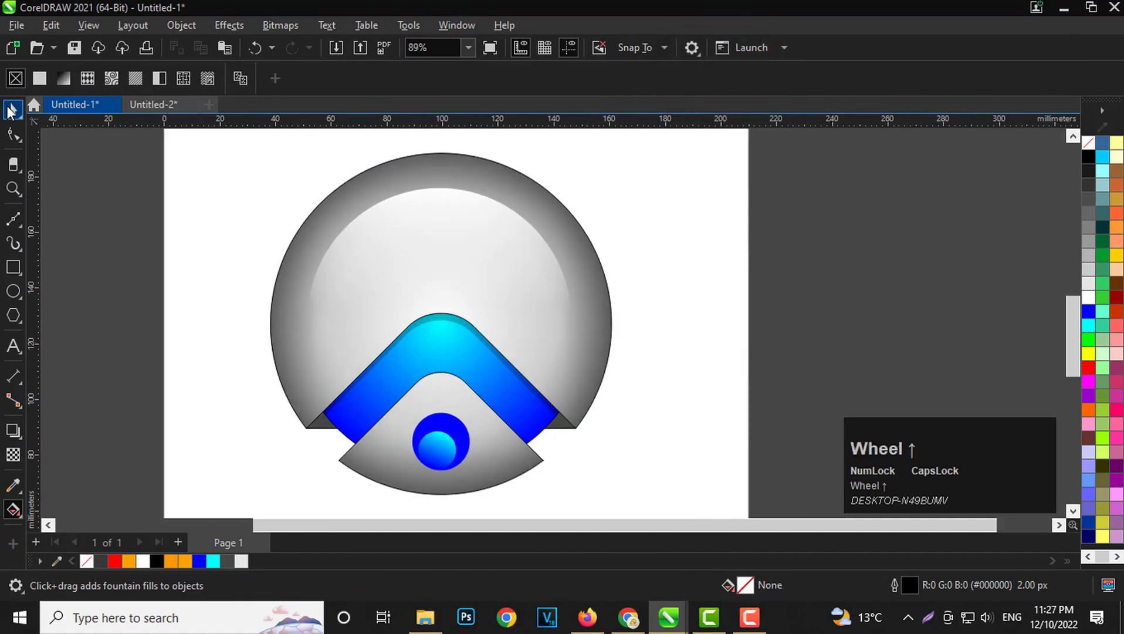
Nudge the highlight circle a little further up and centre it horizontally on the big gray circle.
click(12, 109)
scroll(405, 264, up, 1)
click(461, 245)
scroll(460, 238, up, 1)
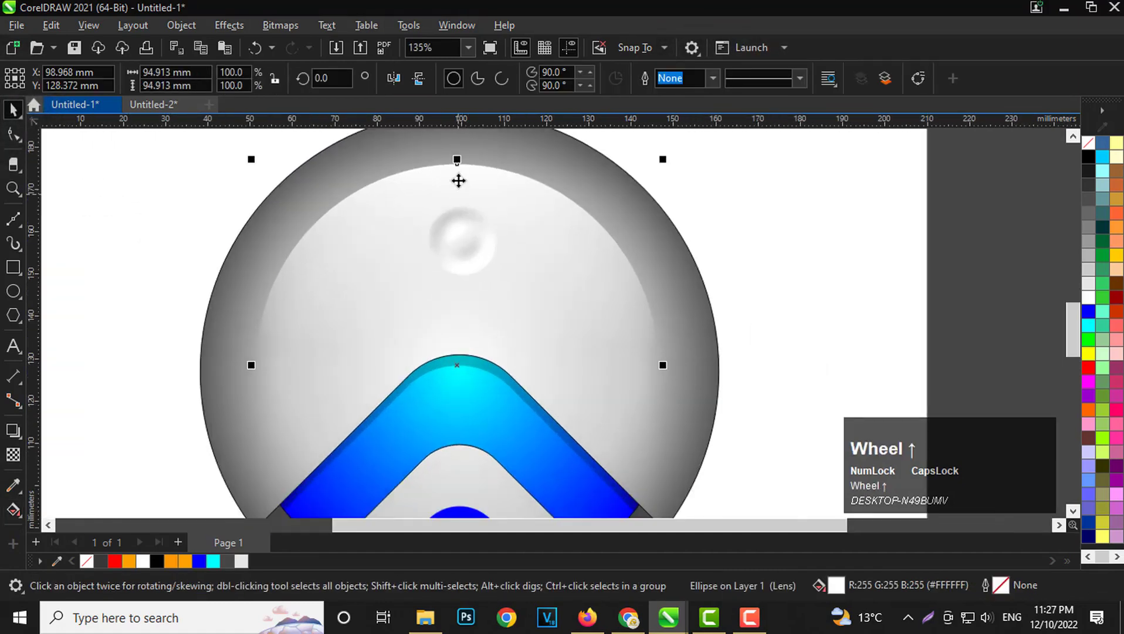
scroll(458, 181, up, 1)
drag(469, 185, 468, 177)
scroll(469, 178, down, 3)
shift+click(618, 305)
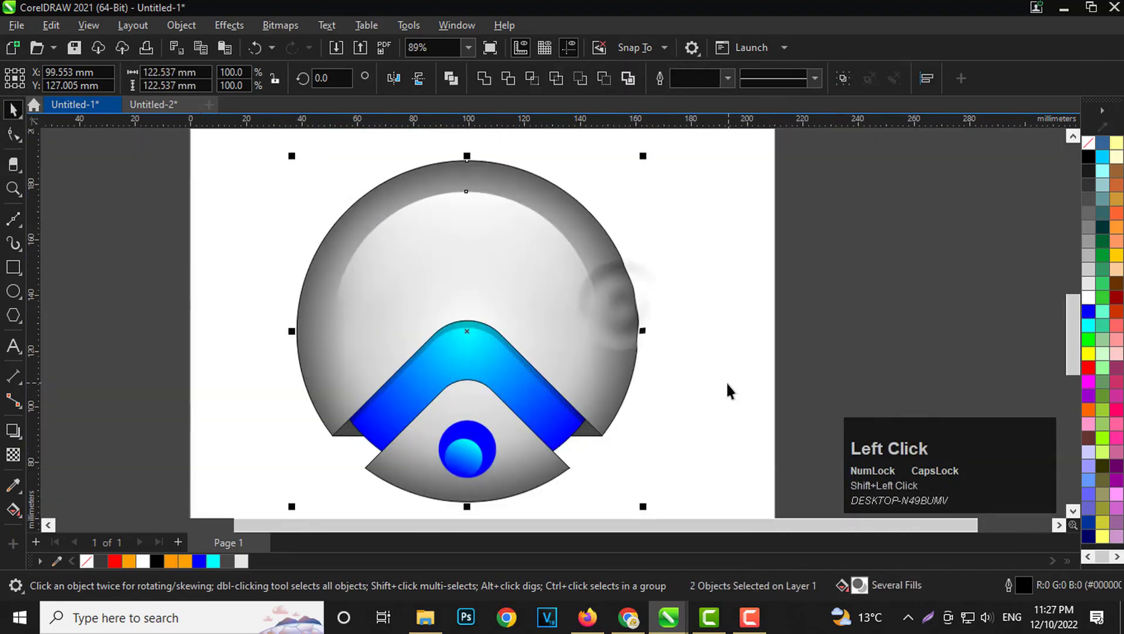
key(c)
Remove the outlines from all objects of the graphic.
scroll(454, 295, down, 3)
click(319, 315)
drag(289, 220, 652, 382)
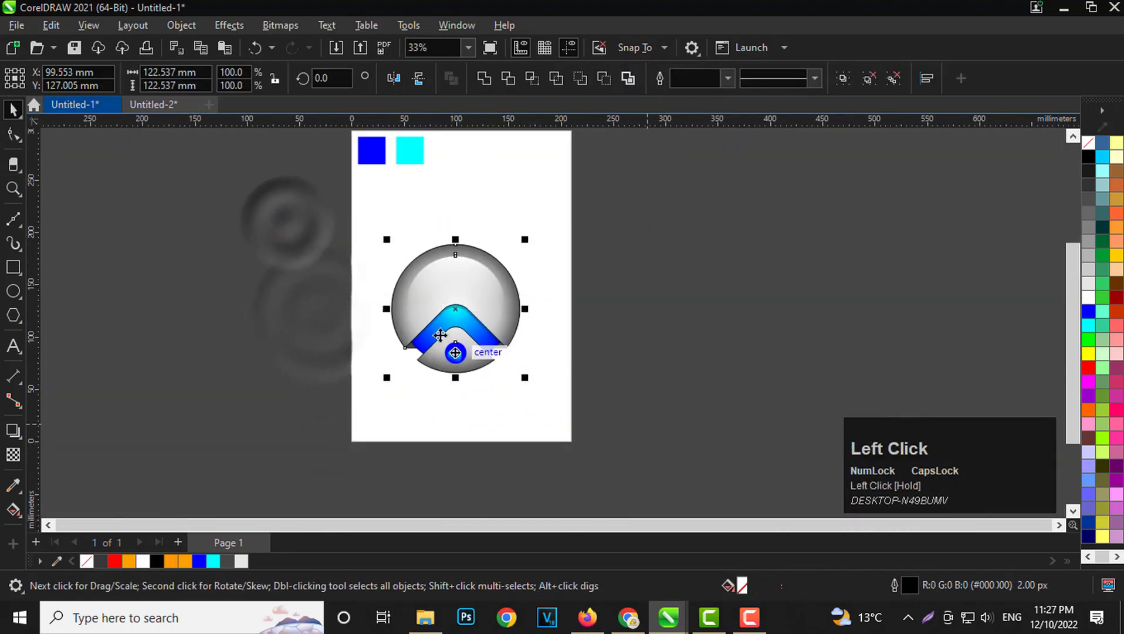
scroll(426, 309, up, 1)
right_click(1084, 146)
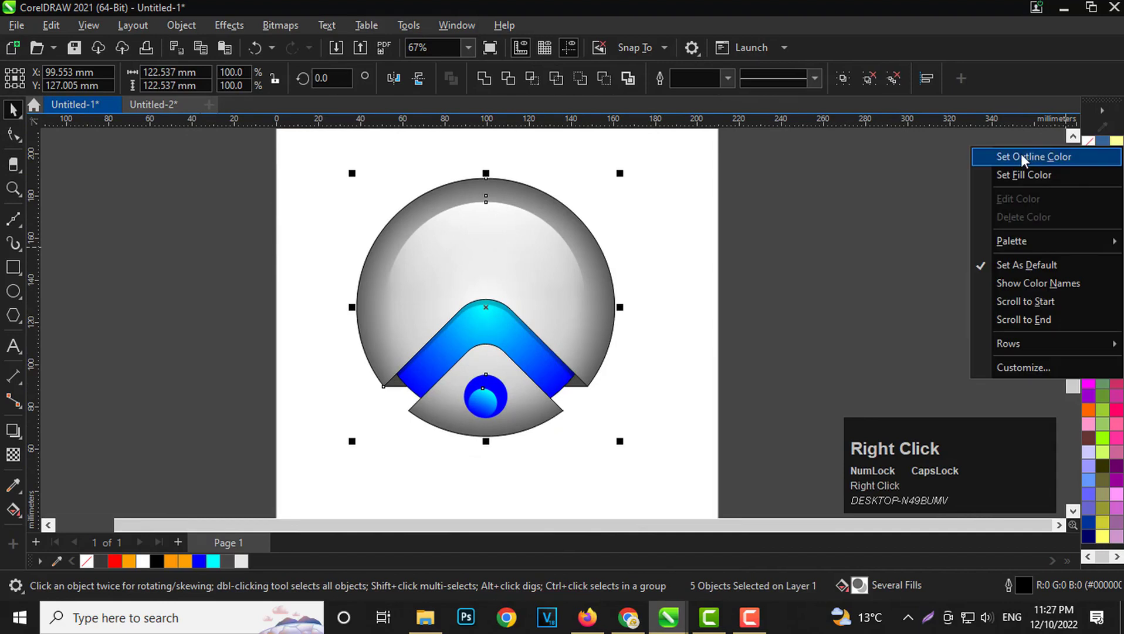
click(1028, 155)
click(822, 303)
Add the artistic text "GET SKILLS" below the graphic.
scroll(546, 346, down, 1)
scroll(545, 346, up, 2)
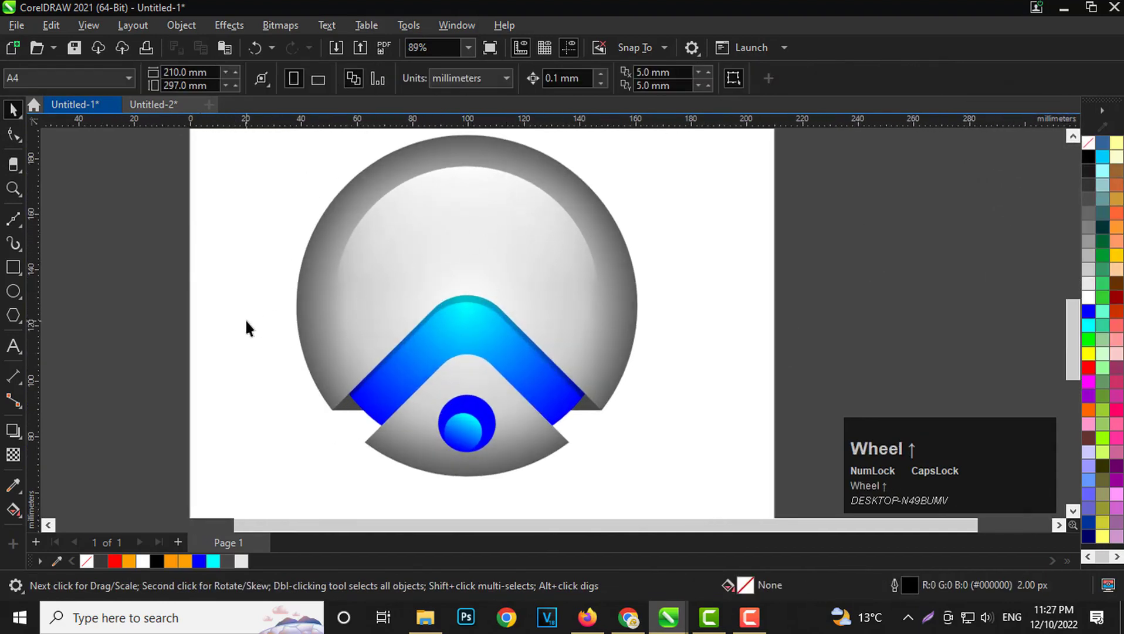
scroll(344, 248, down, 3)
scroll(366, 386, up, 2)
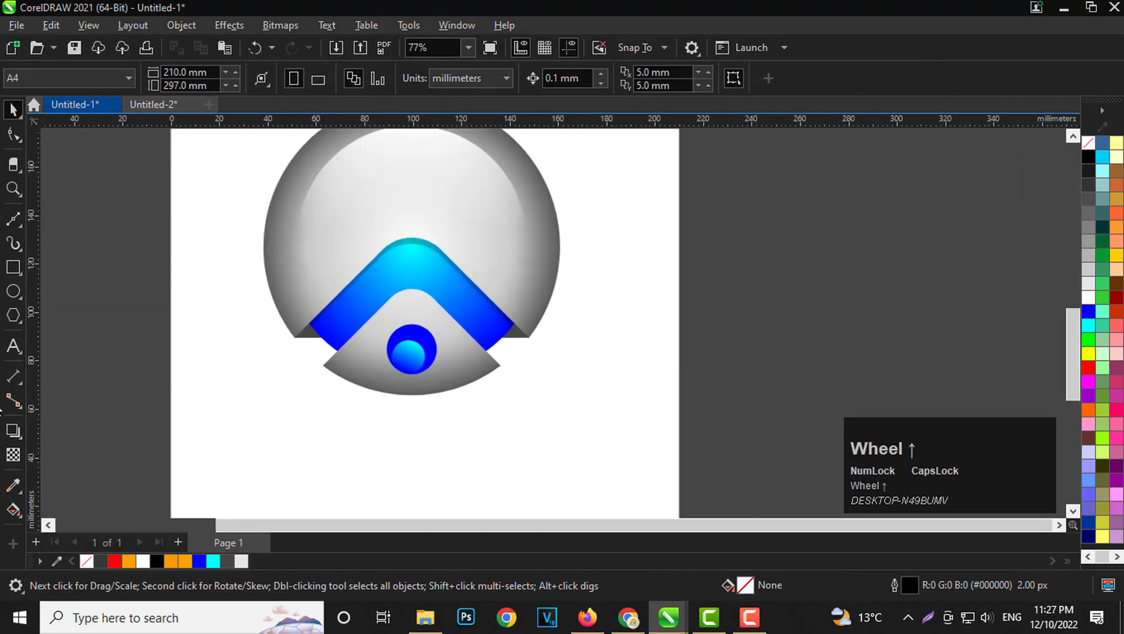
click(14, 346)
click(282, 412)
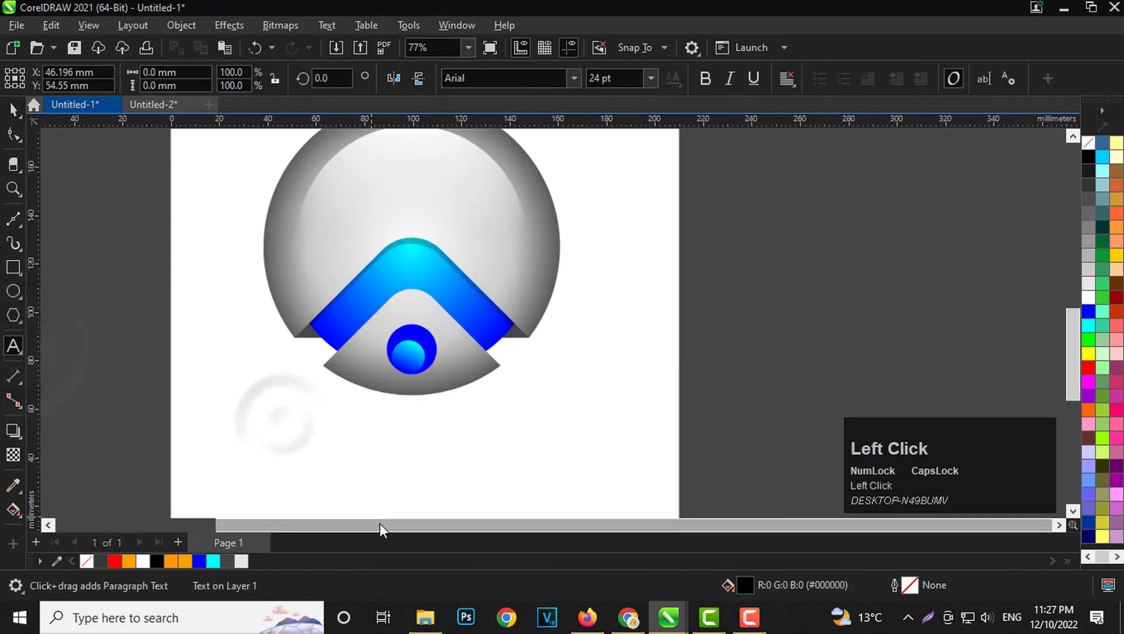
text(GET SKILLS)
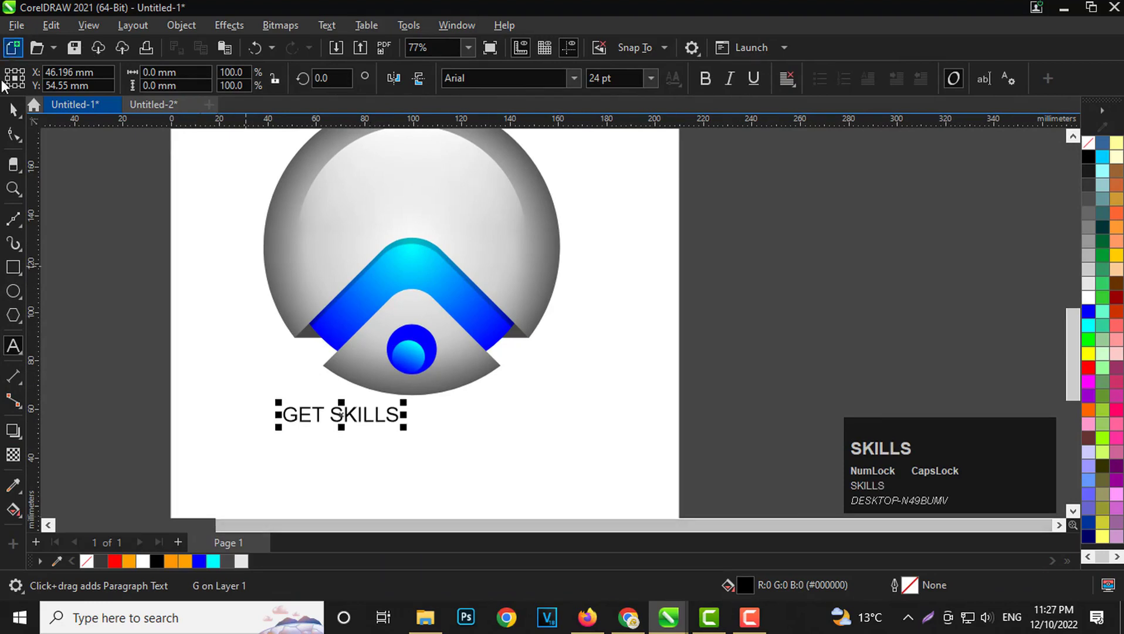
click(13, 109)
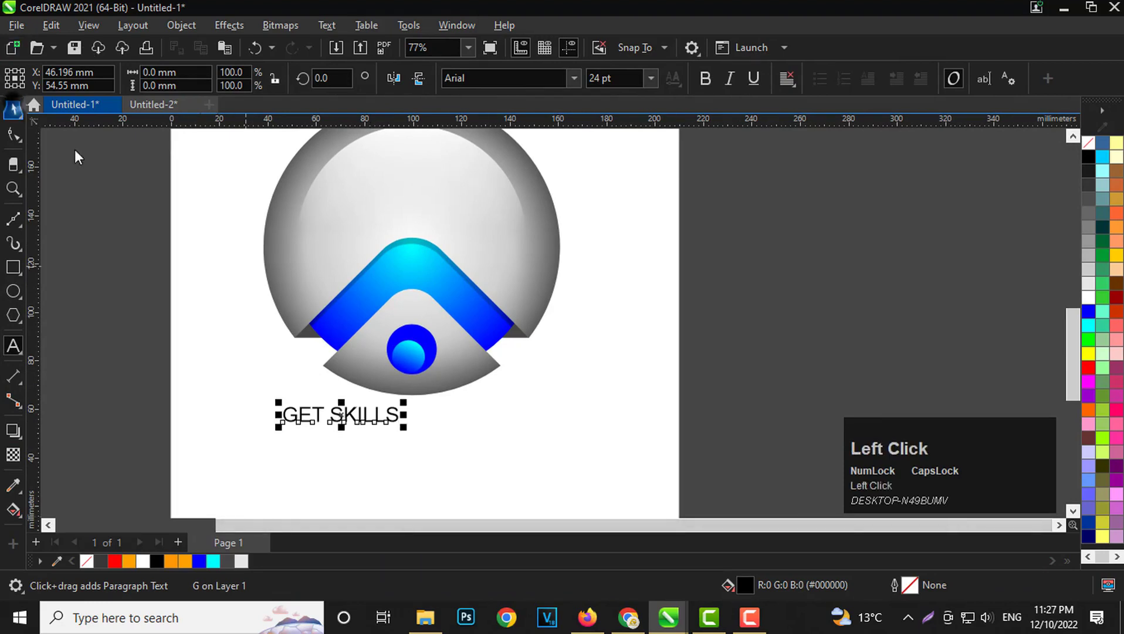
Set the text's font to Tw Cen MT Condensed Extra Bold and enlarge it to about 138 mm wide.
click(575, 78)
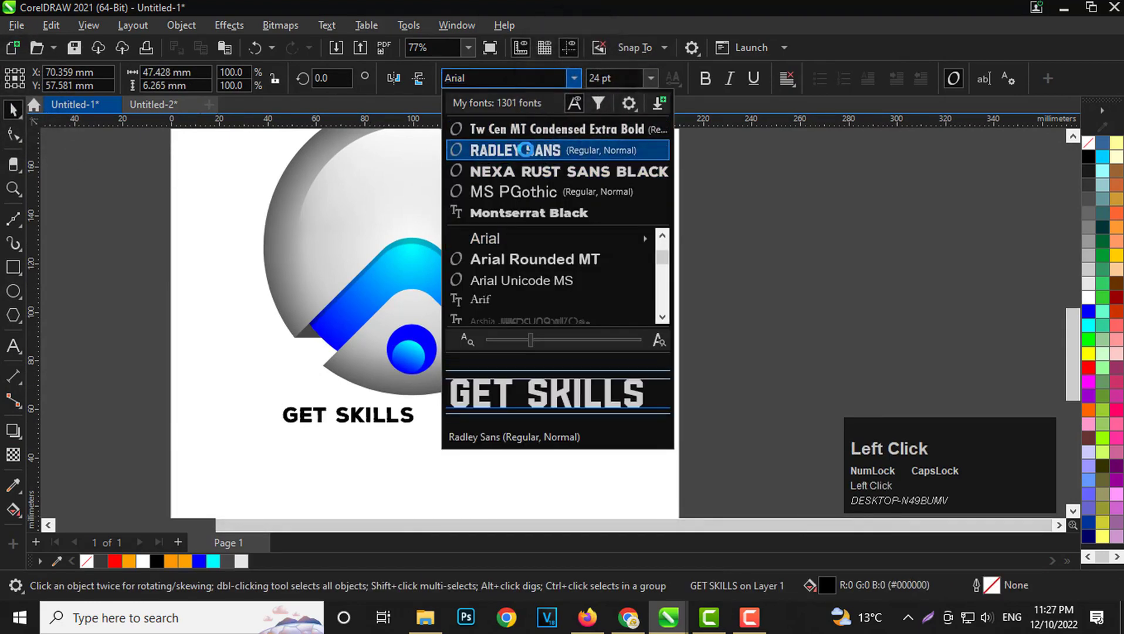
click(533, 138)
scroll(345, 308, down, 3)
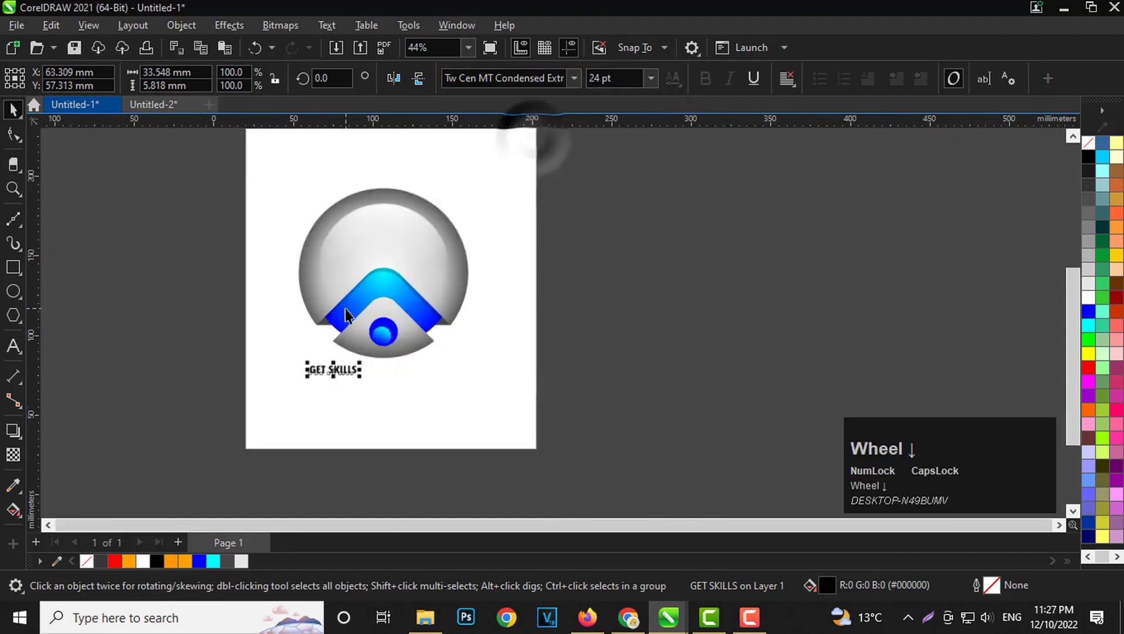
drag(357, 356, 454, 402)
scroll(343, 327, up, 2)
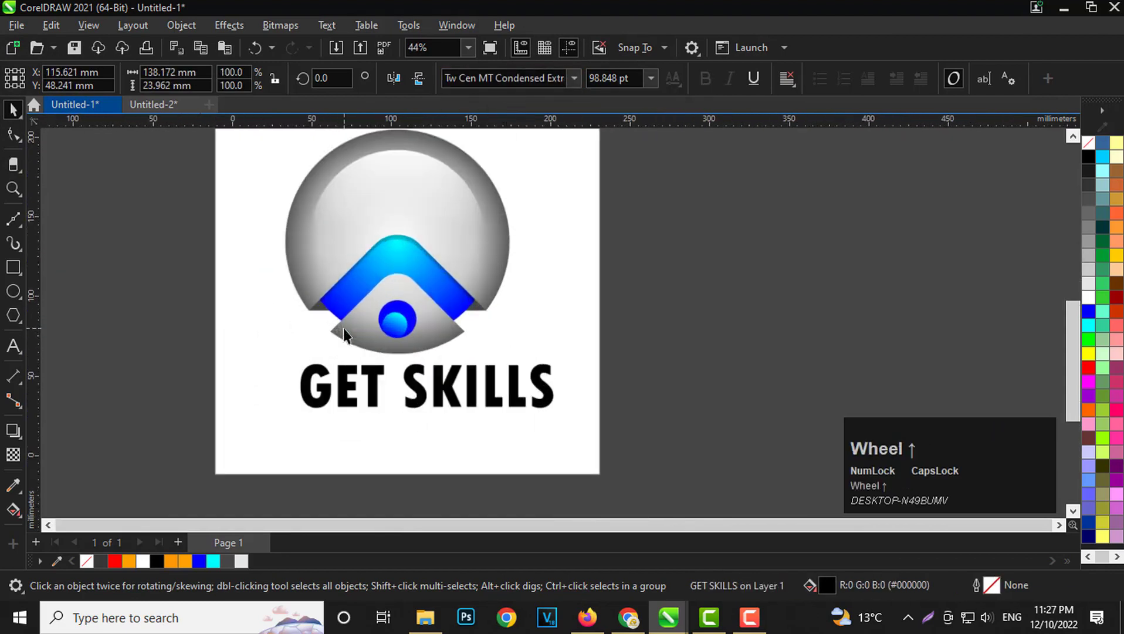
Centre the GET SKILLS text horizontally under the graphic and nudge it slightly down.
shift+click(343, 327)
click(630, 399)
scroll(471, 340, down, 1)
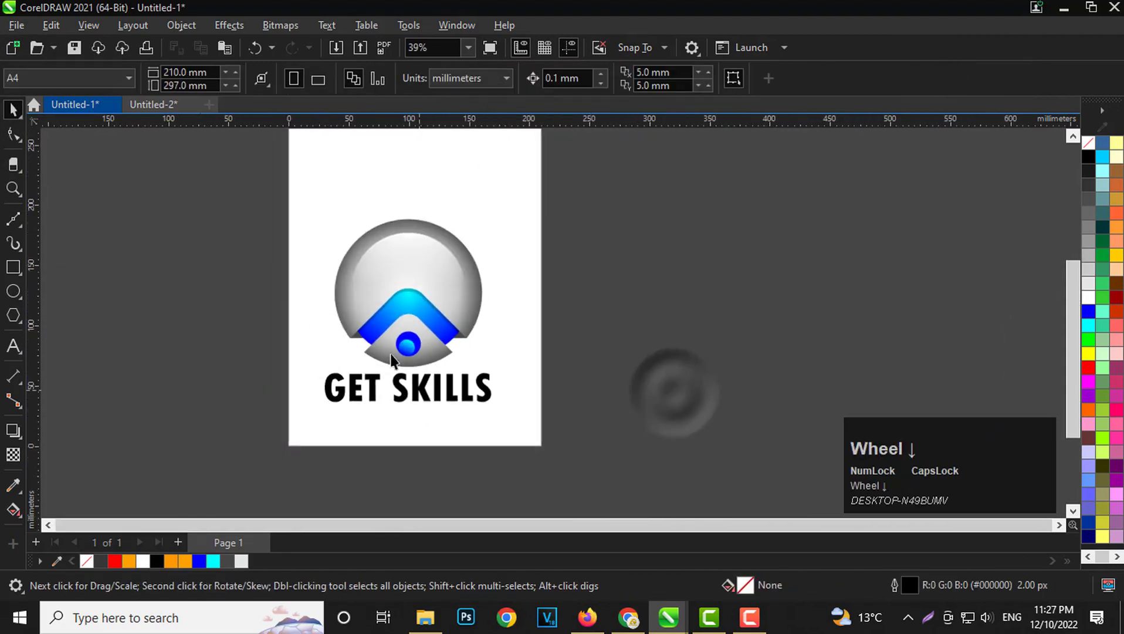
scroll(253, 365, up, 1)
drag(249, 364, 595, 478)
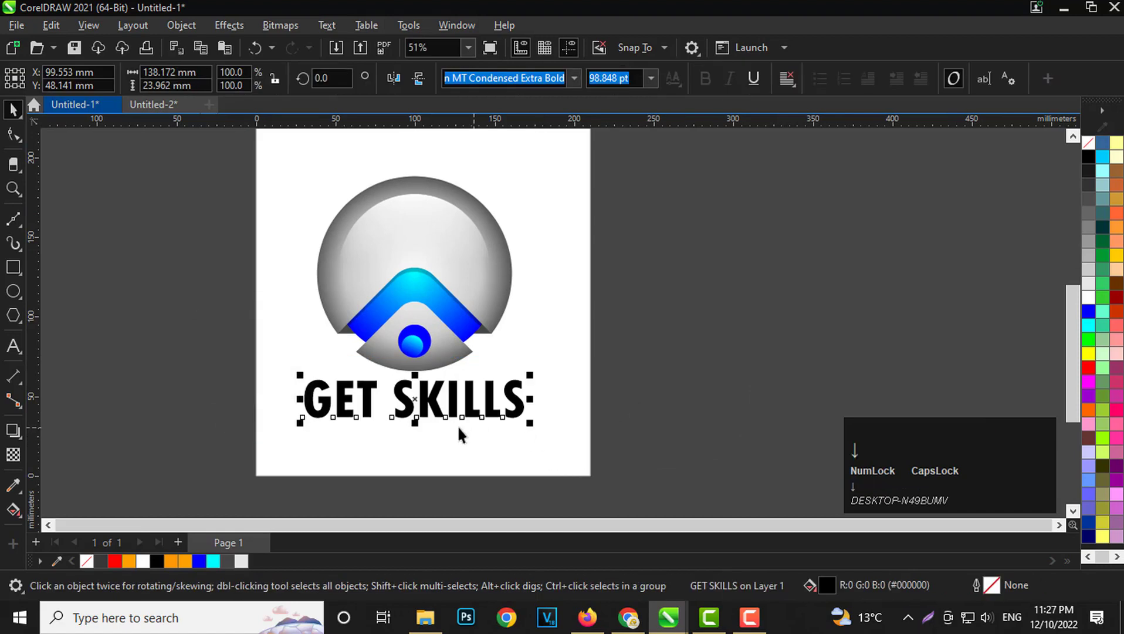
scroll(437, 417, up, 1)
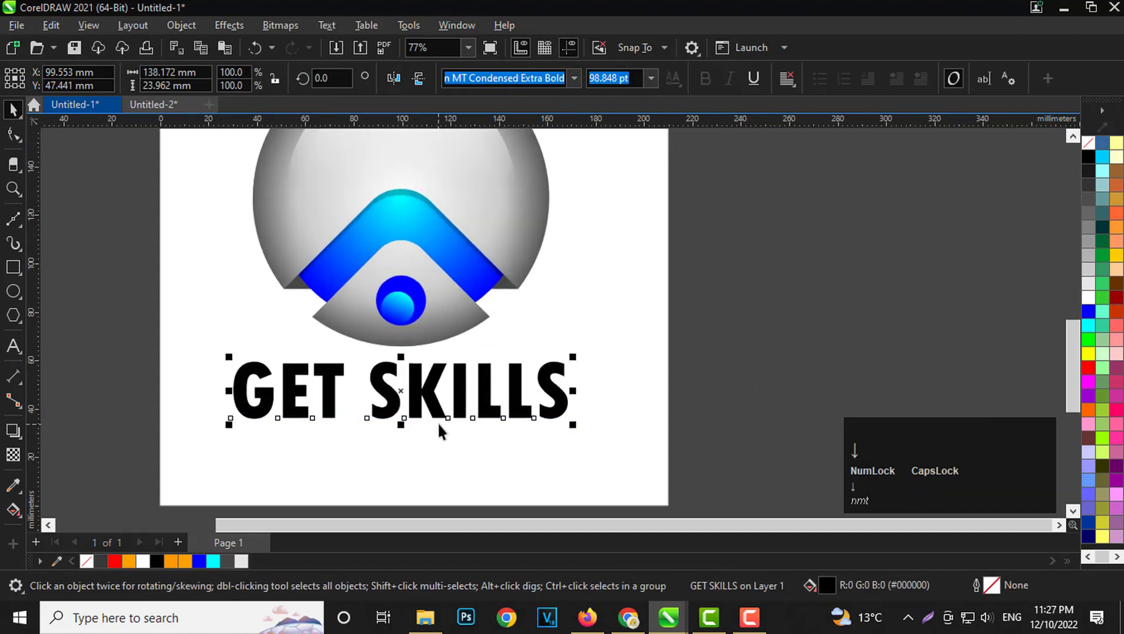
shift+click(443, 333)
key(x)
key(c)
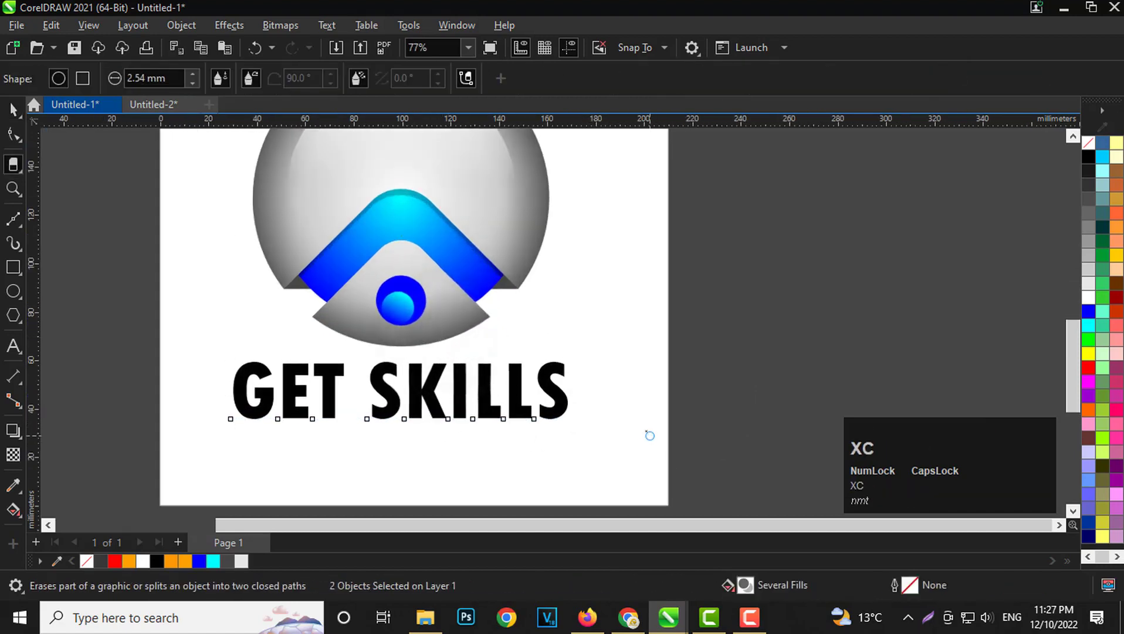
key(space)
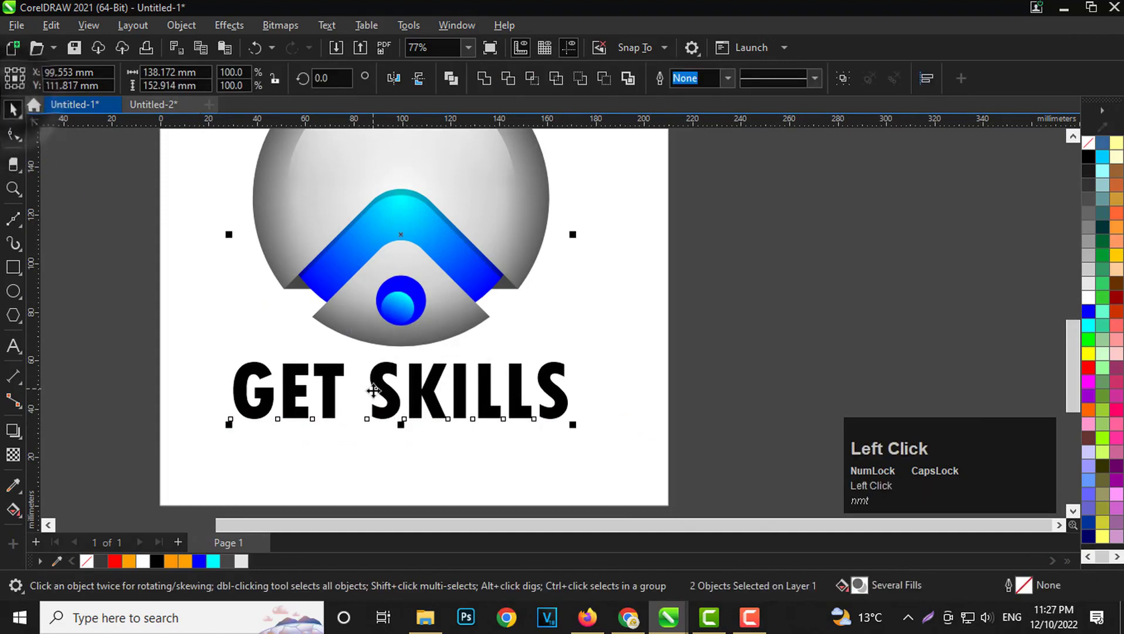
click(441, 470)
Apply an elliptical fountain fill to the GET SKILLS text.
click(351, 398)
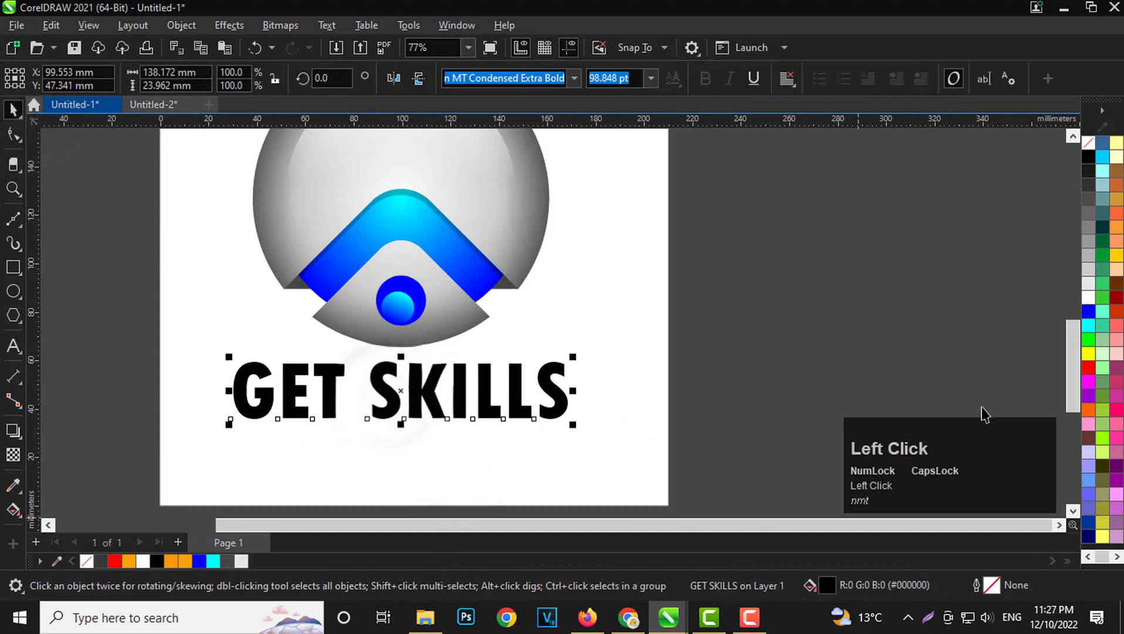
click(7, 510)
click(58, 80)
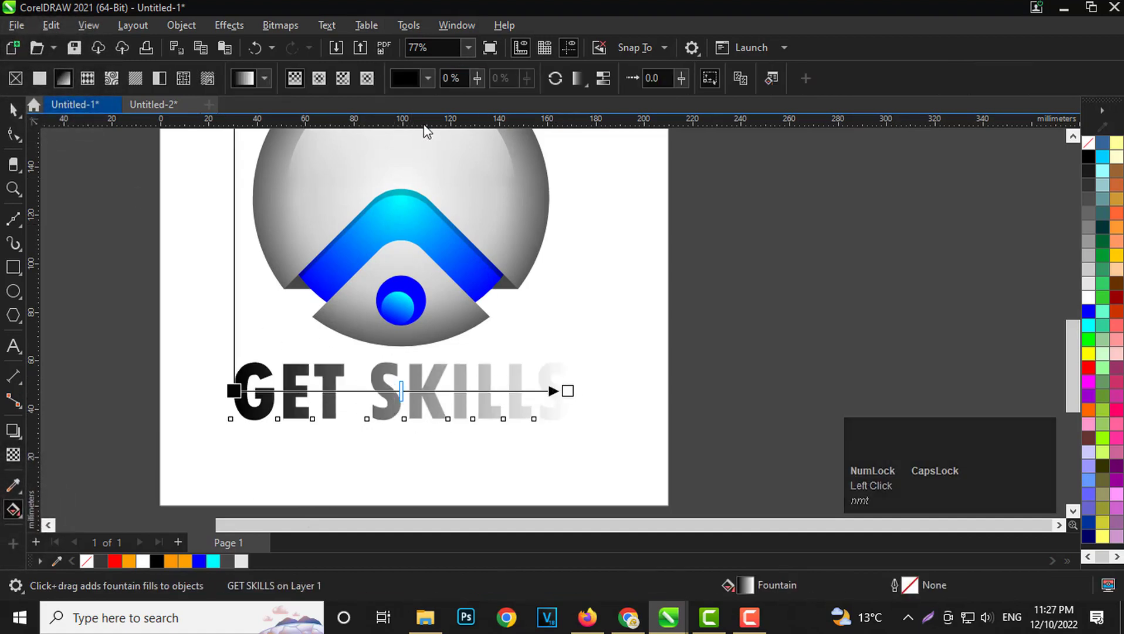
click(319, 78)
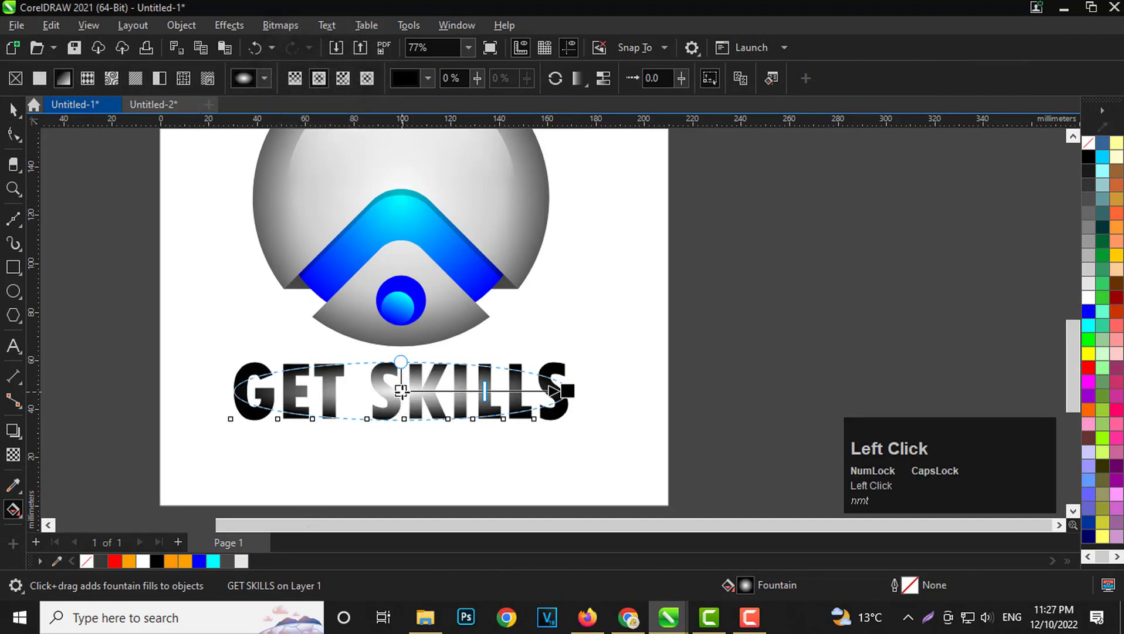
Set the centre colour of the text's elliptical fountain fill to cyan, sampled from the colour palette.
click(400, 390)
click(349, 410)
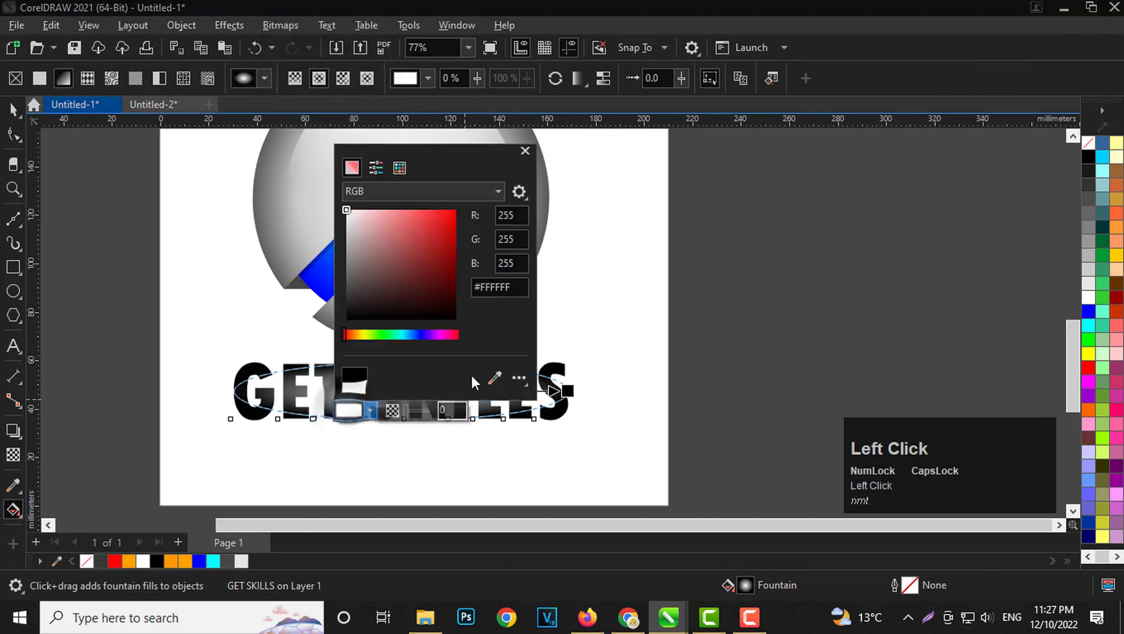
click(495, 377)
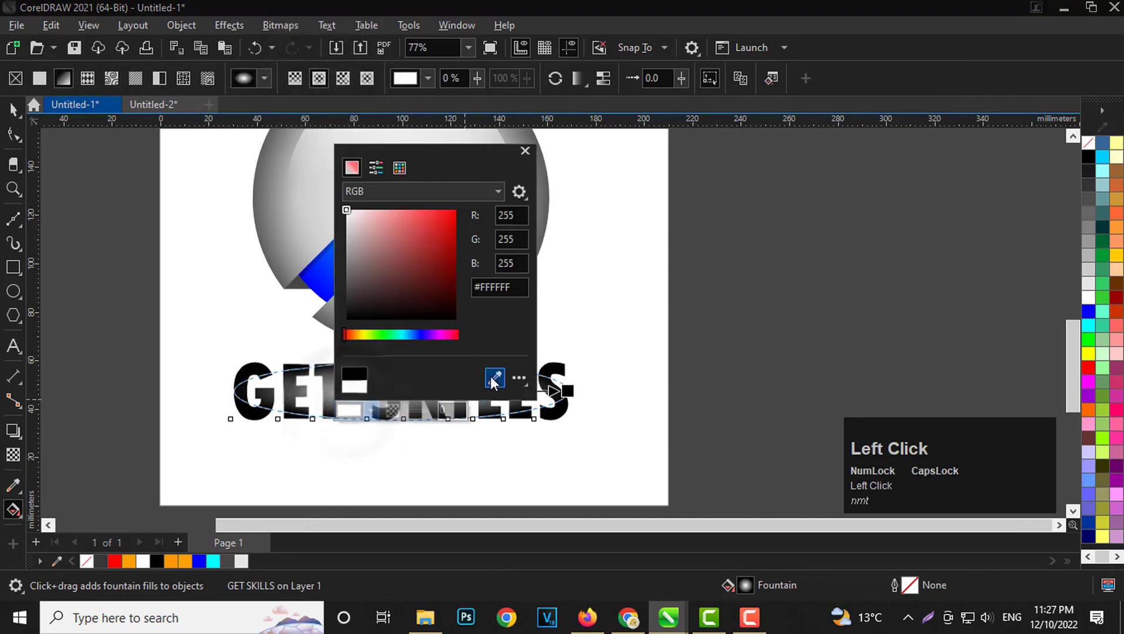
click(1088, 325)
click(543, 160)
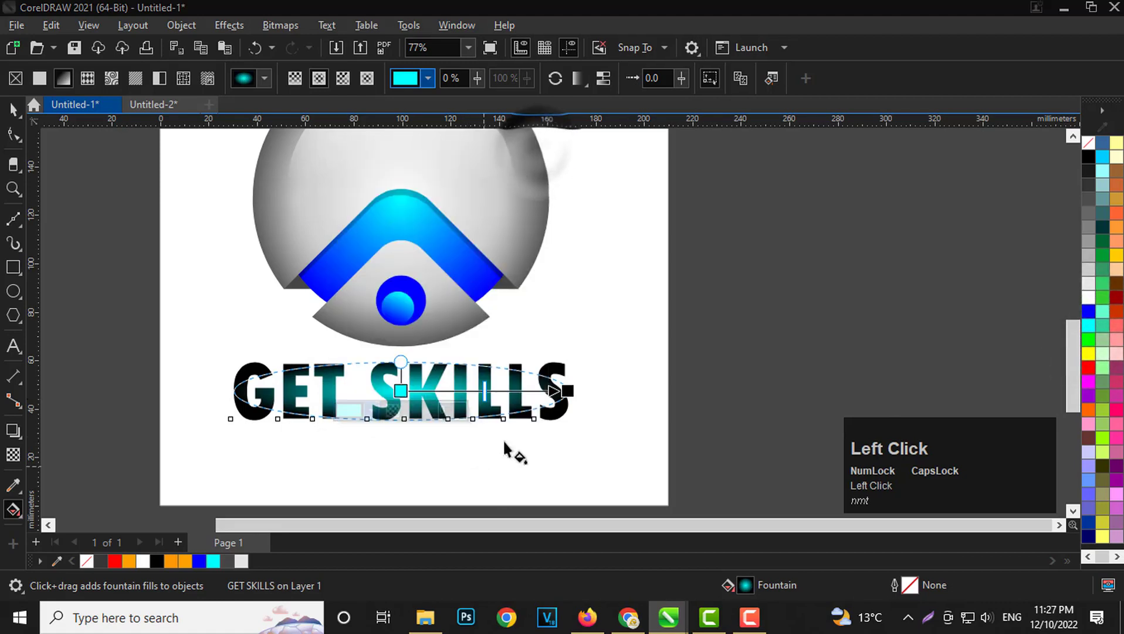
Set the outer colour of the text's fountain fill to blue #000CFF, sampled from the chevron's lower end, and deselect the text.
click(567, 391)
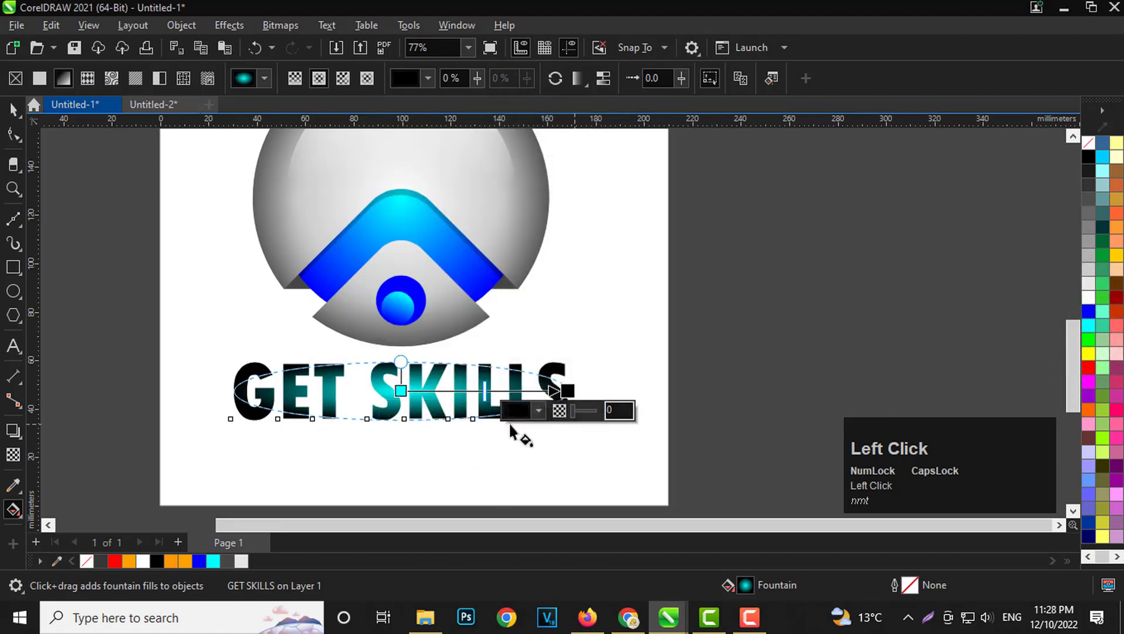
click(524, 405)
click(673, 353)
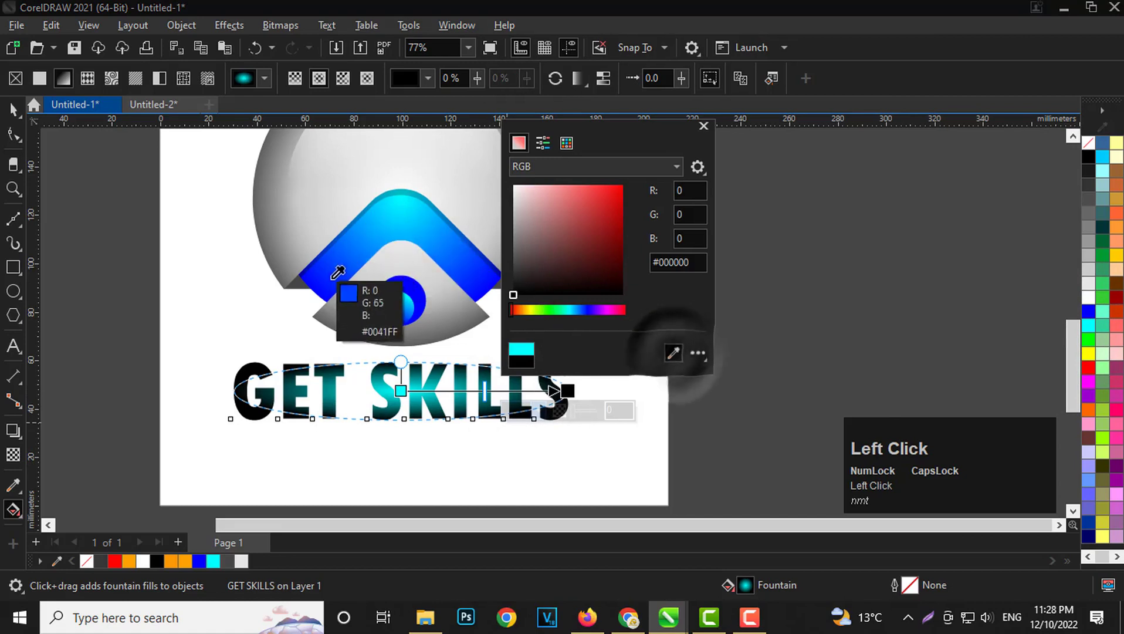
click(321, 283)
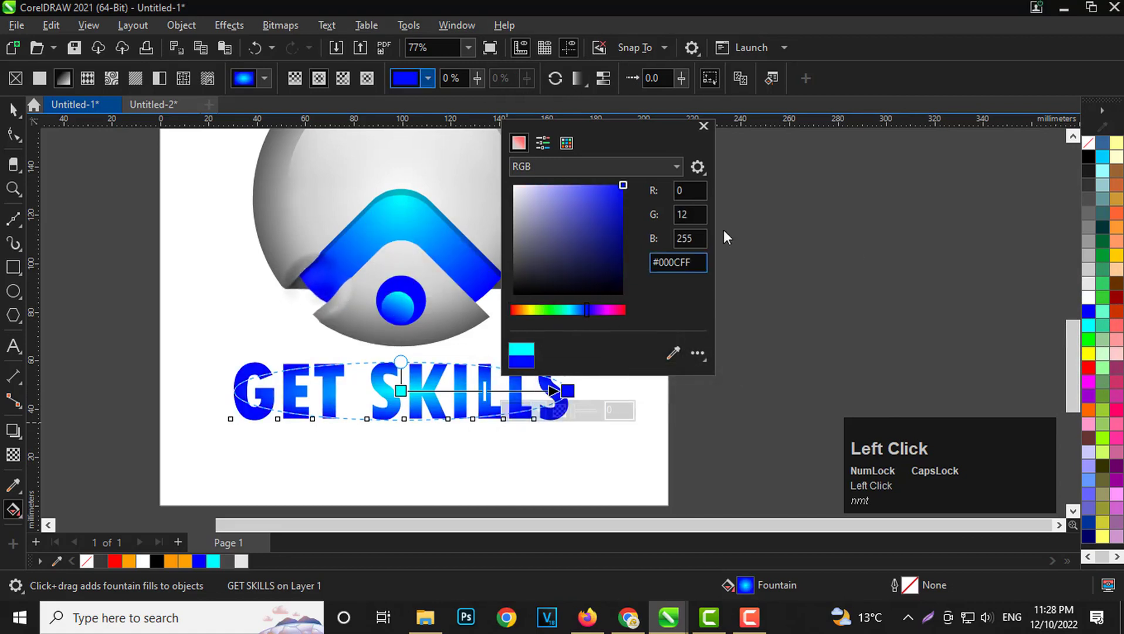
click(702, 127)
click(757, 211)
scroll(327, 434, down, 3)
scroll(326, 434, up, 2)
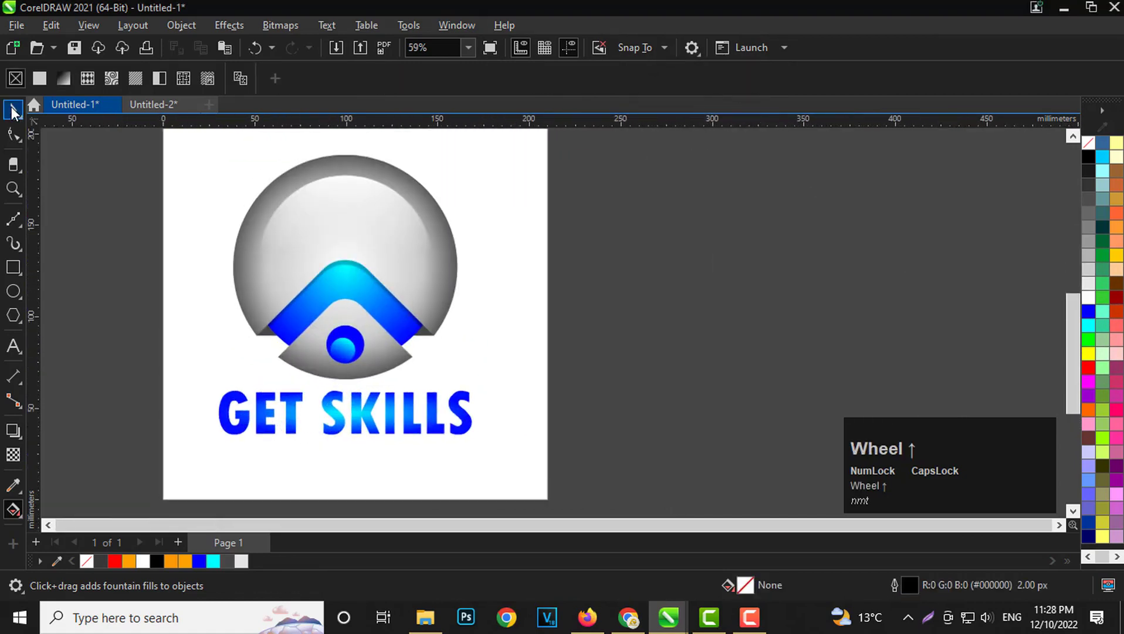
click(13, 110)
scroll(332, 216, down, 1)
scroll(325, 177, up, 2)
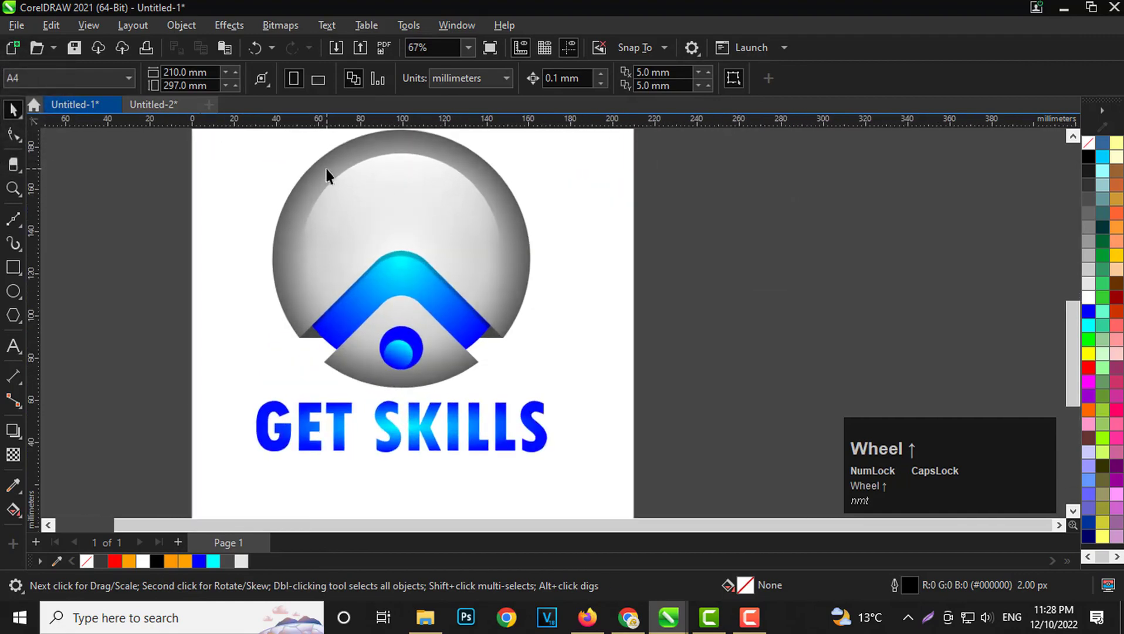